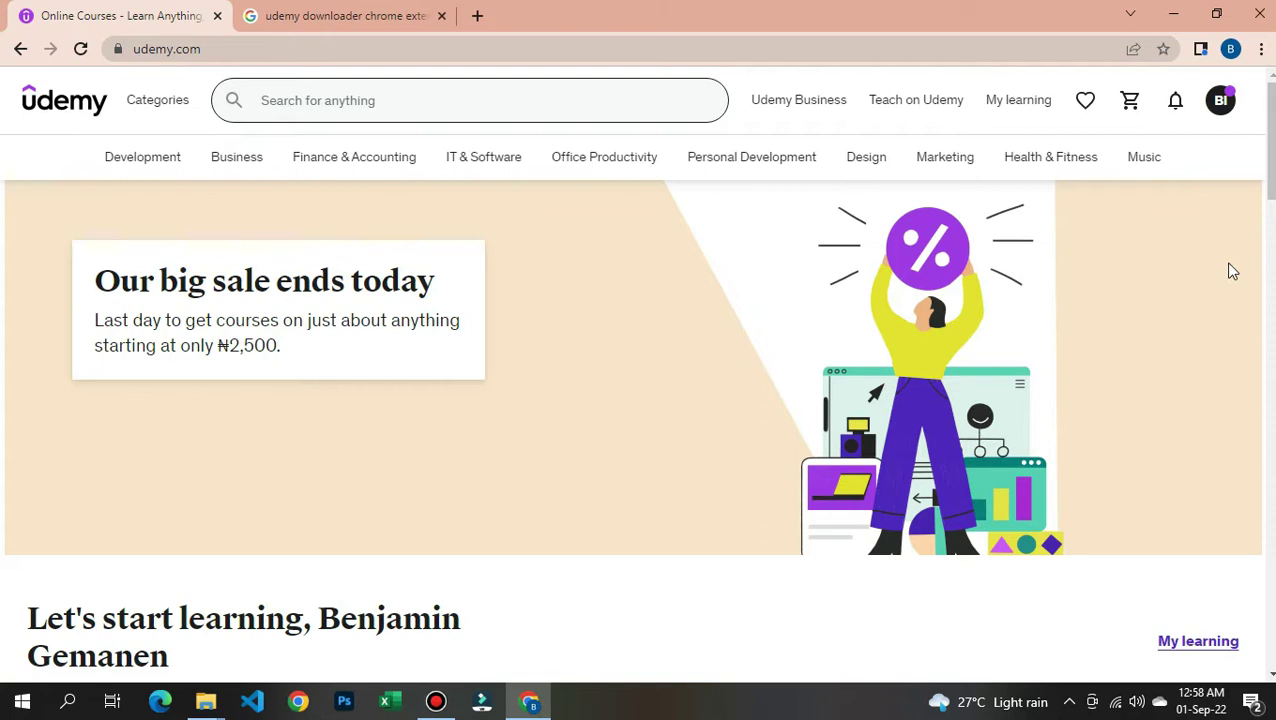
pyautogui.moveTo(1272, 165); pyautogui.dragTo(1272, 118)
pyautogui.rightClick(576, 248)
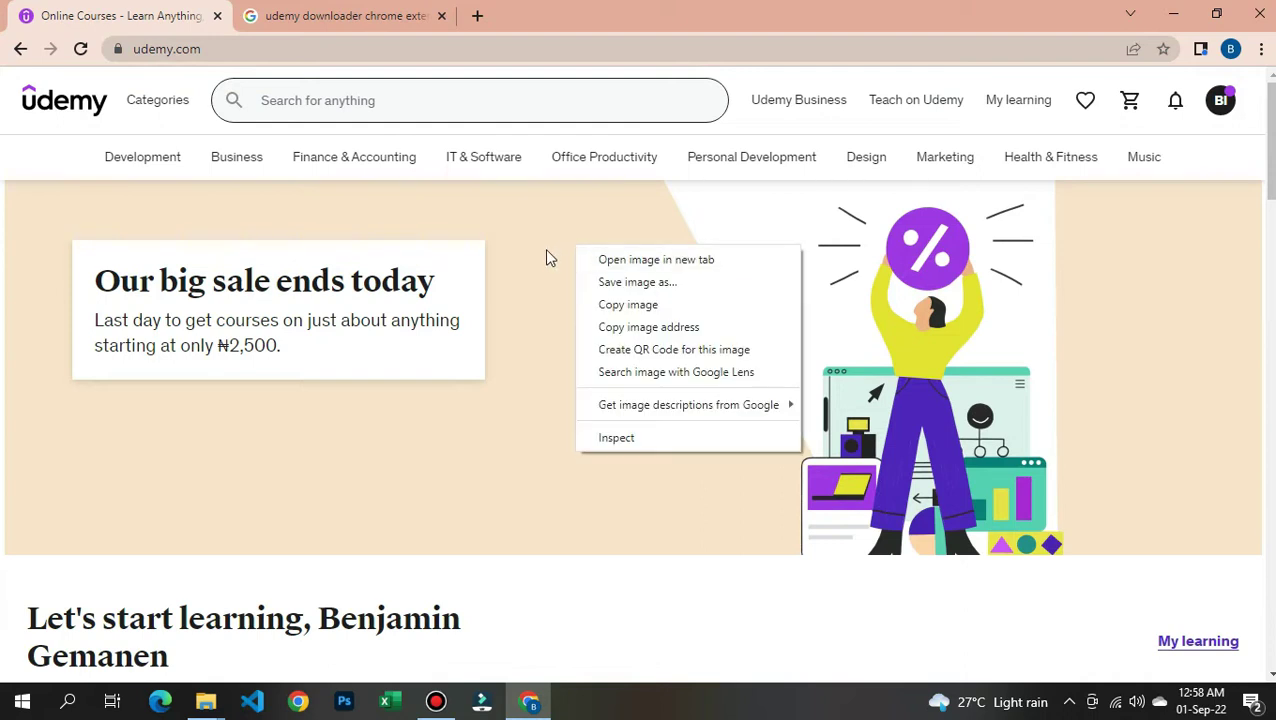
pyautogui.click(547, 254)
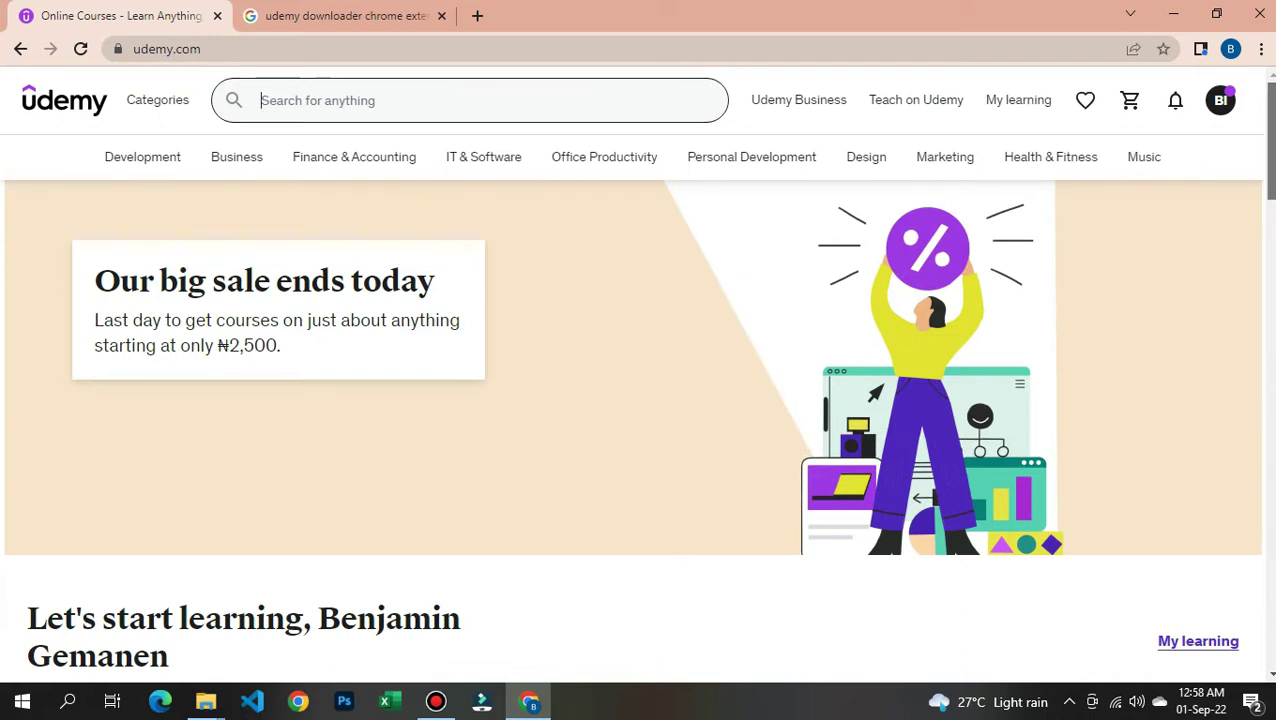
pyautogui.scroll(-3, 1268, 190)
pyautogui.scroll(3, 1268, 190)
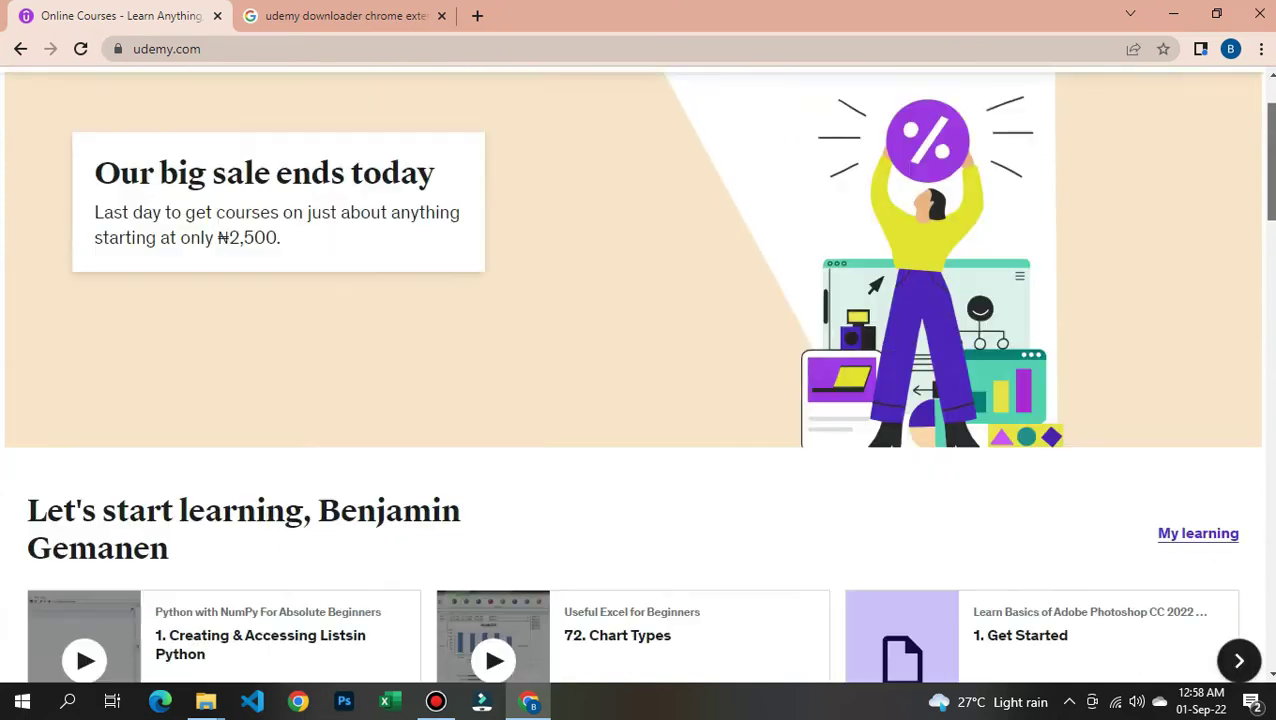
pyautogui.rightClick(591, 296)
pyautogui.click(579, 268)
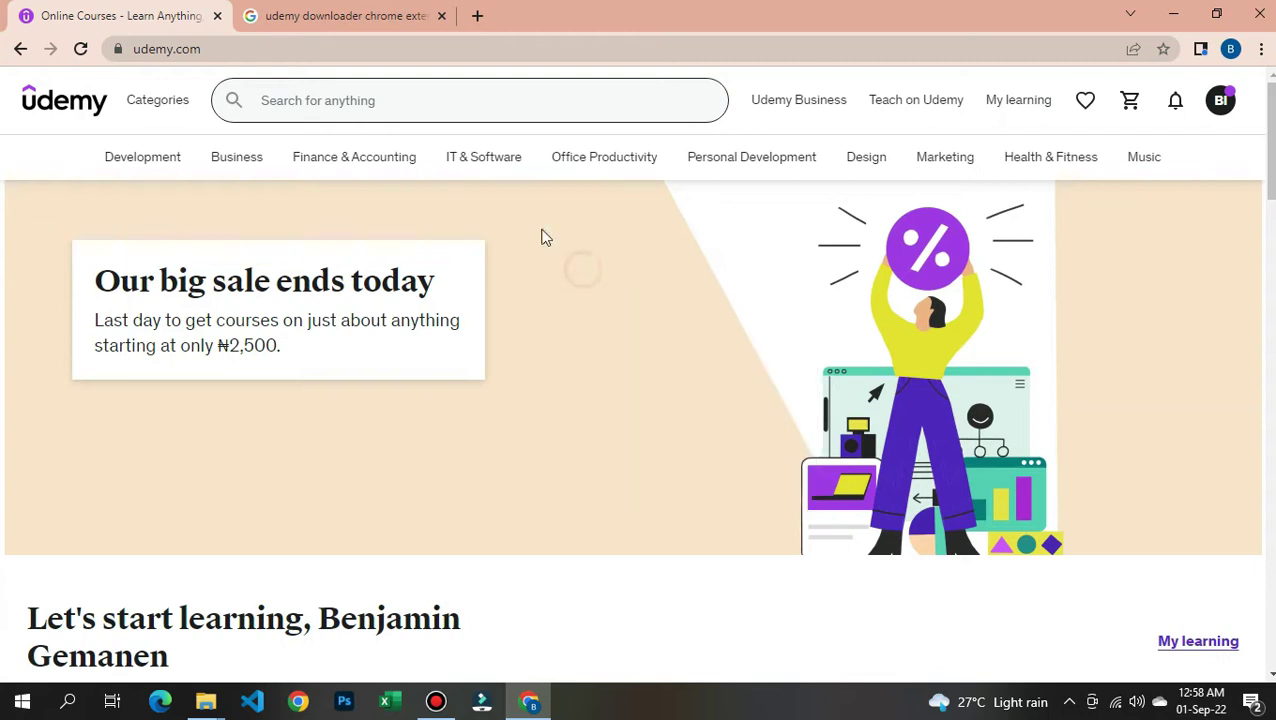
pyautogui.click(384, 20)
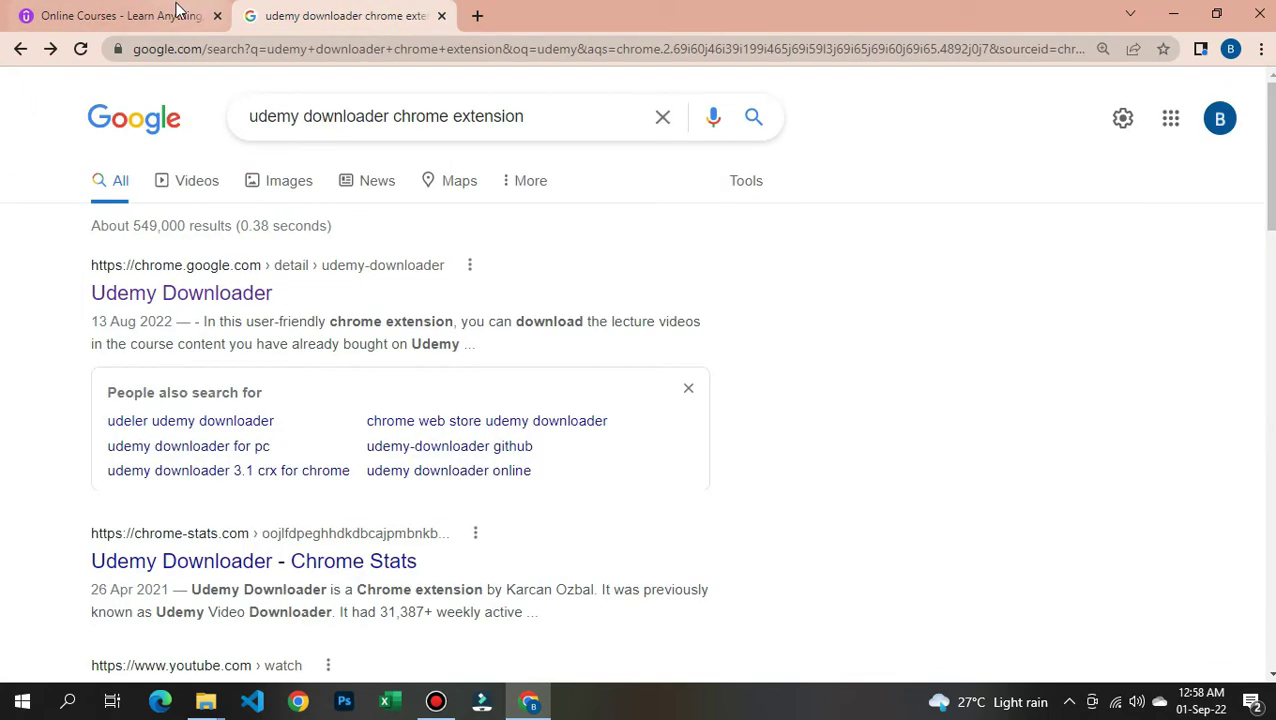
pyautogui.click(163, 15)
pyautogui.click(357, 18)
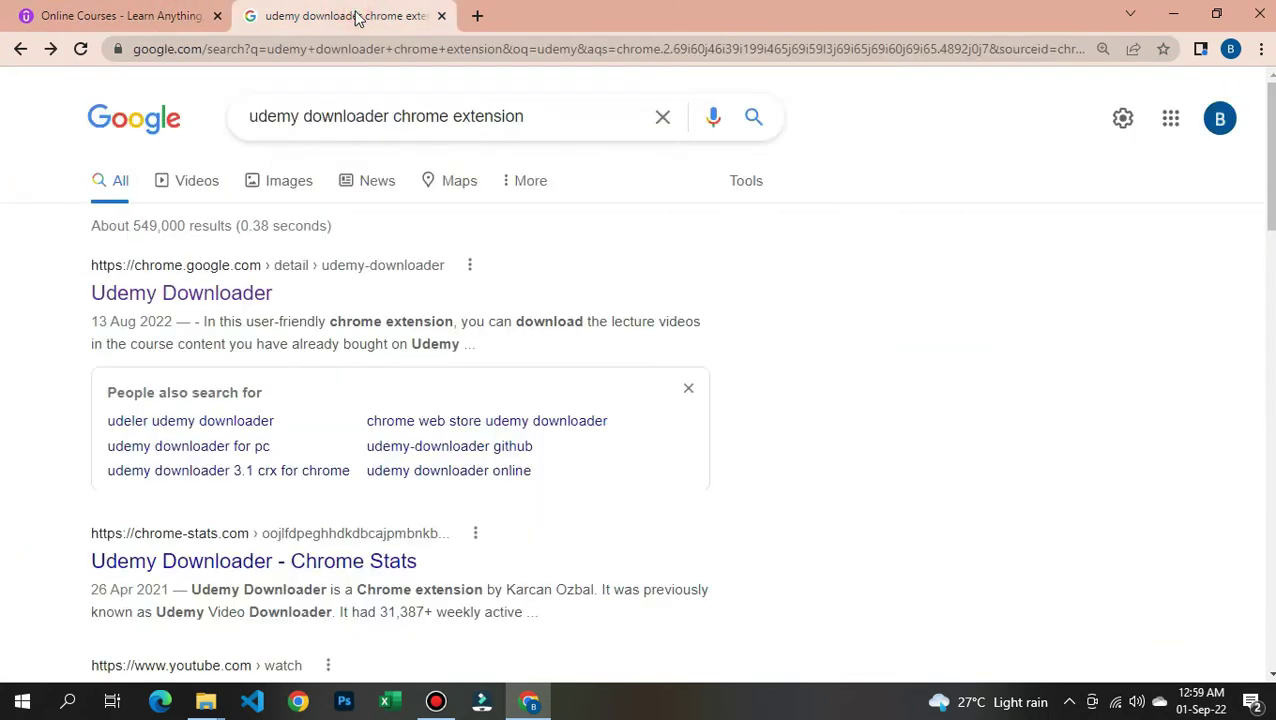
pyautogui.click(190, 20)
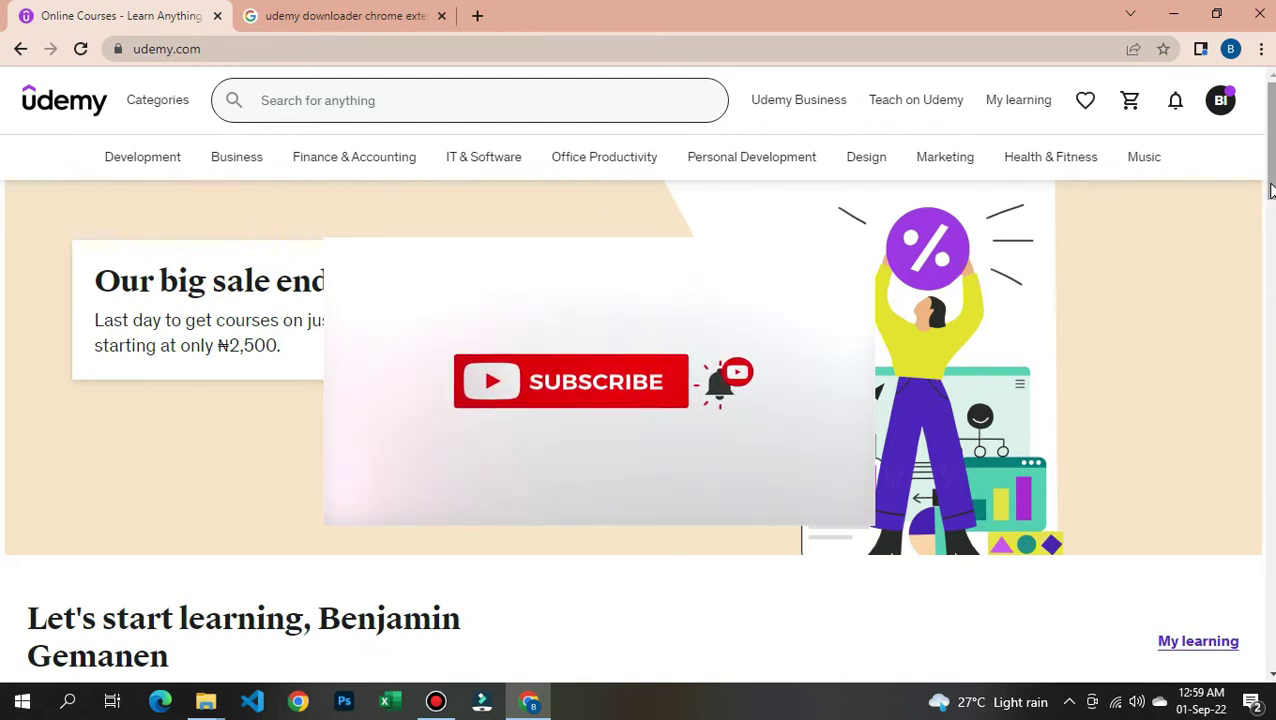
pyautogui.scroll(-3, 1258, 304)
pyautogui.scroll(3, 1255, 280)
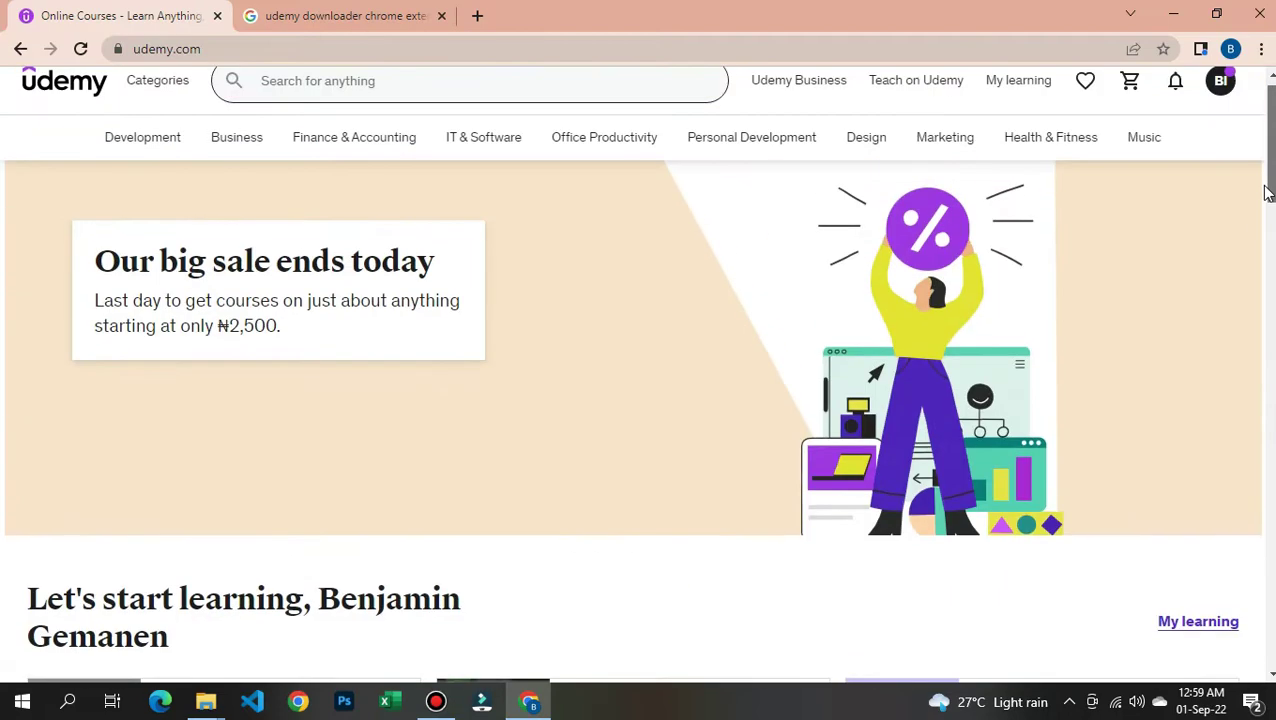
pyautogui.scroll(-1, 1270, 180)
pyautogui.scroll(1, 1270, 180)
pyautogui.scroll(-2, 1270, 180)
pyautogui.scroll(2, 638, 370)
pyautogui.scroll(-2, 638, 370)
pyautogui.scroll(2, 638, 370)
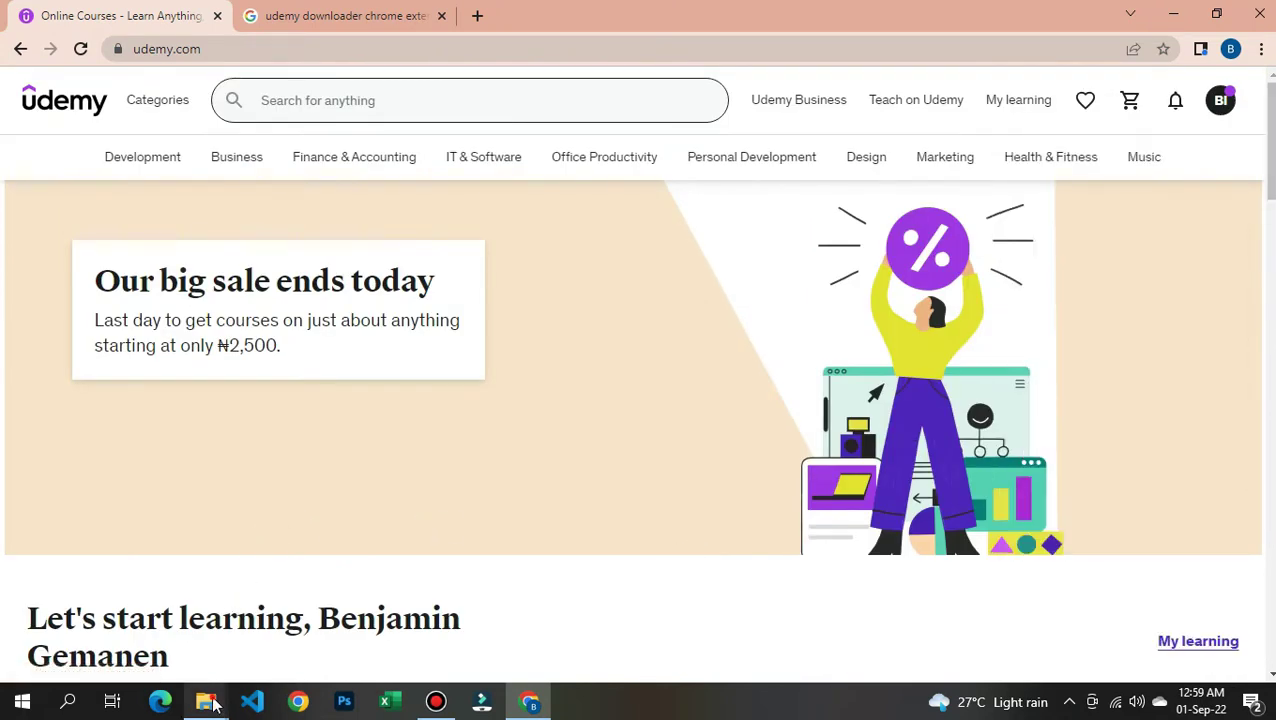
# Step: View the downloaded lecture in File Explorer under Downloads, Udemy Download, the instructor's folder, Useful Excel for Beginners, and return to Chrome
pyautogui.moveTo(205, 701)
pyautogui.click(228, 662)
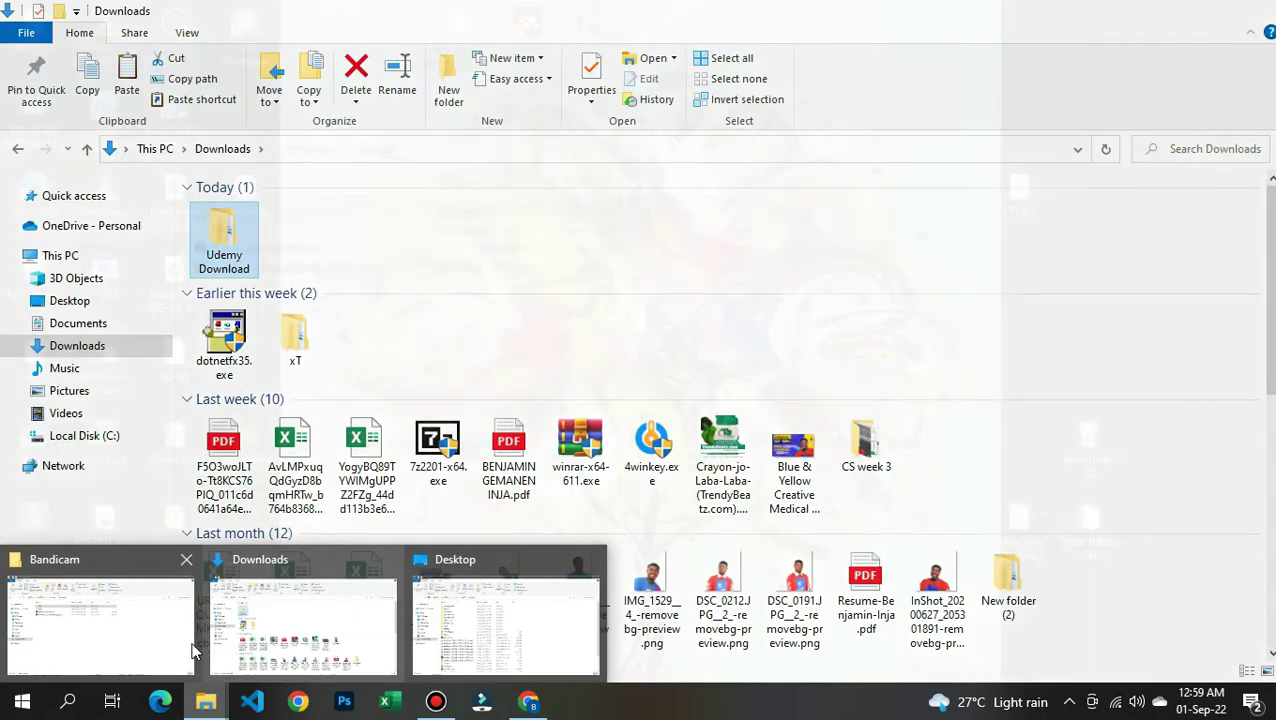
pyautogui.click(235, 640)
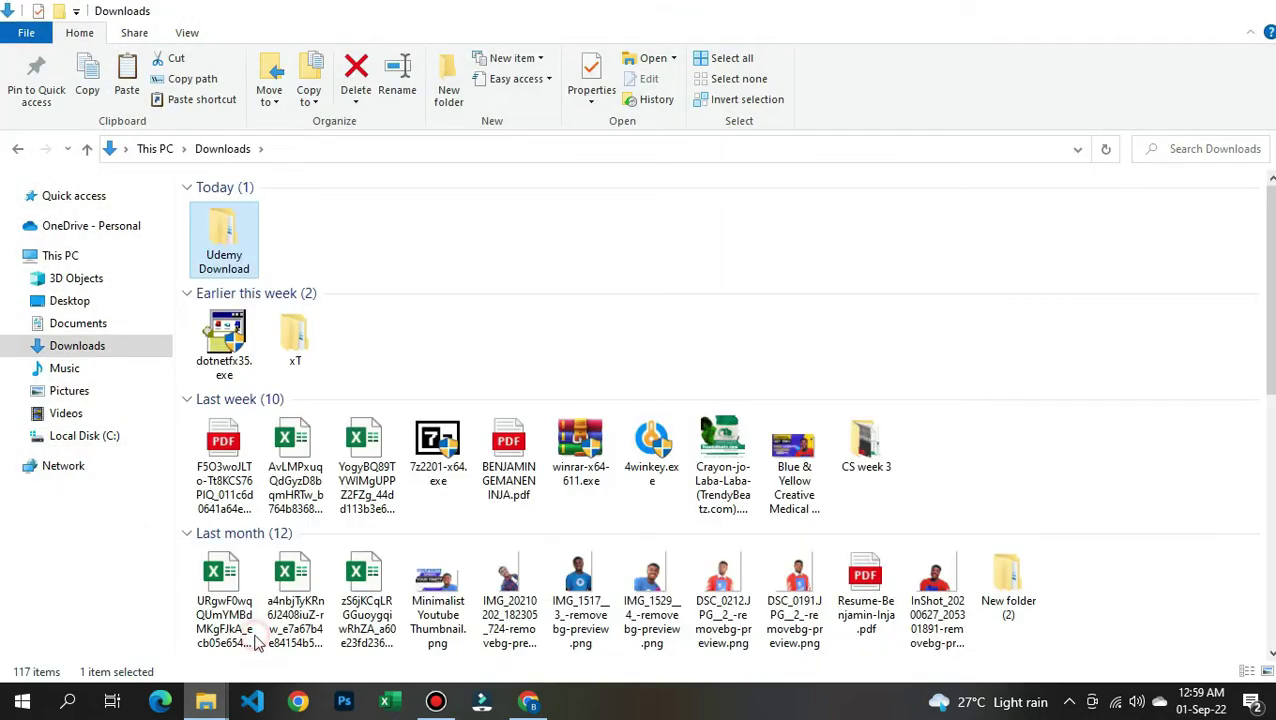
pyautogui.doubleClick(231, 246)
pyautogui.click(276, 214)
pyautogui.doubleClick(278, 217)
pyautogui.doubleClick(289, 209)
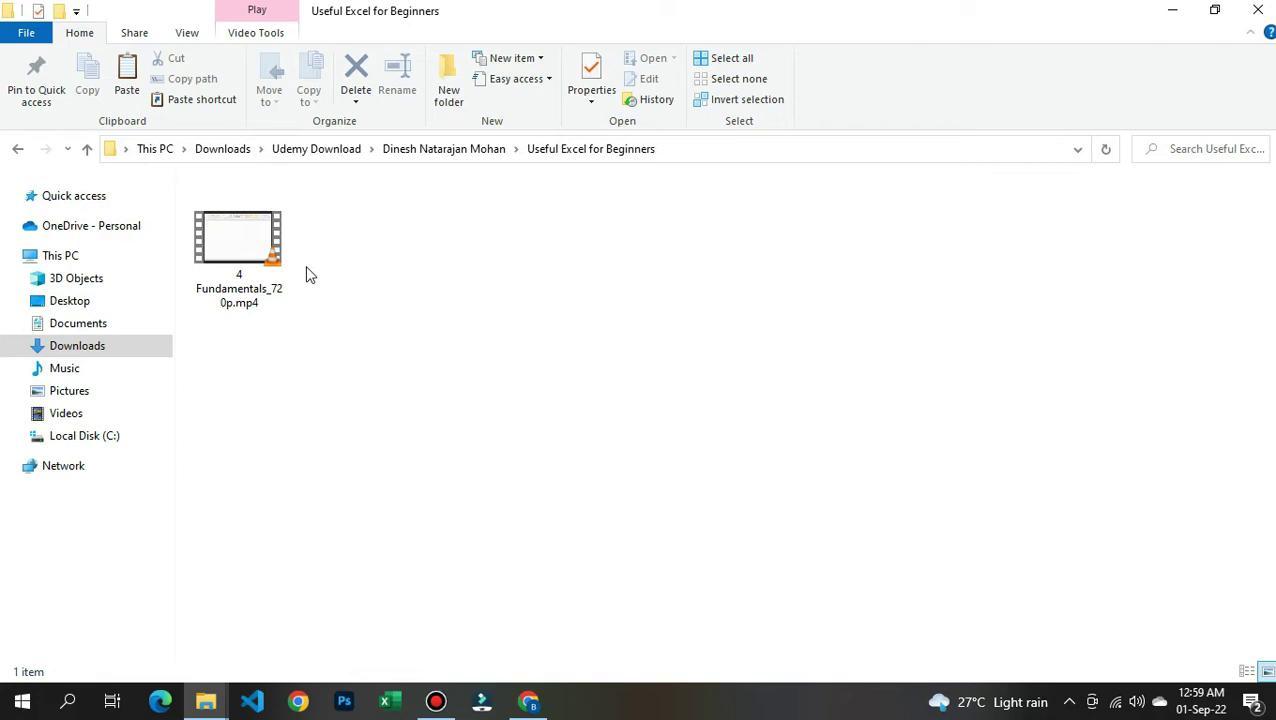
pyautogui.click(529, 703)
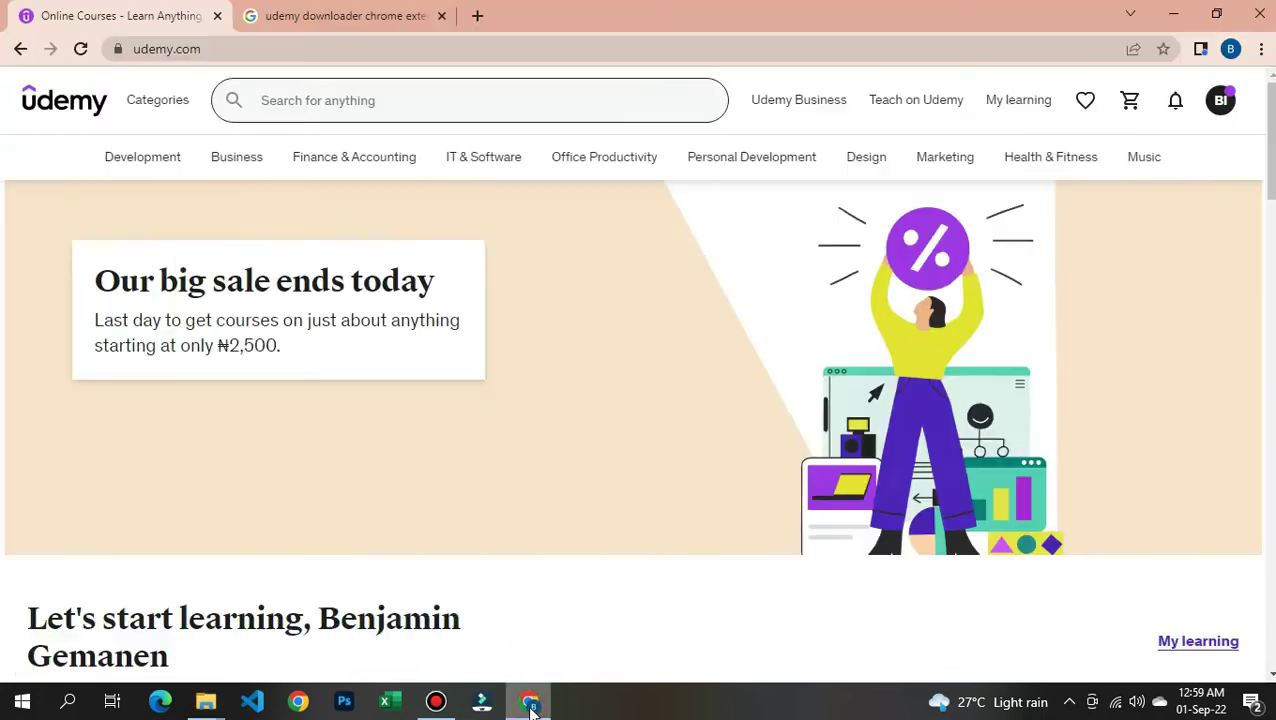
pyautogui.rightClick(600, 292)
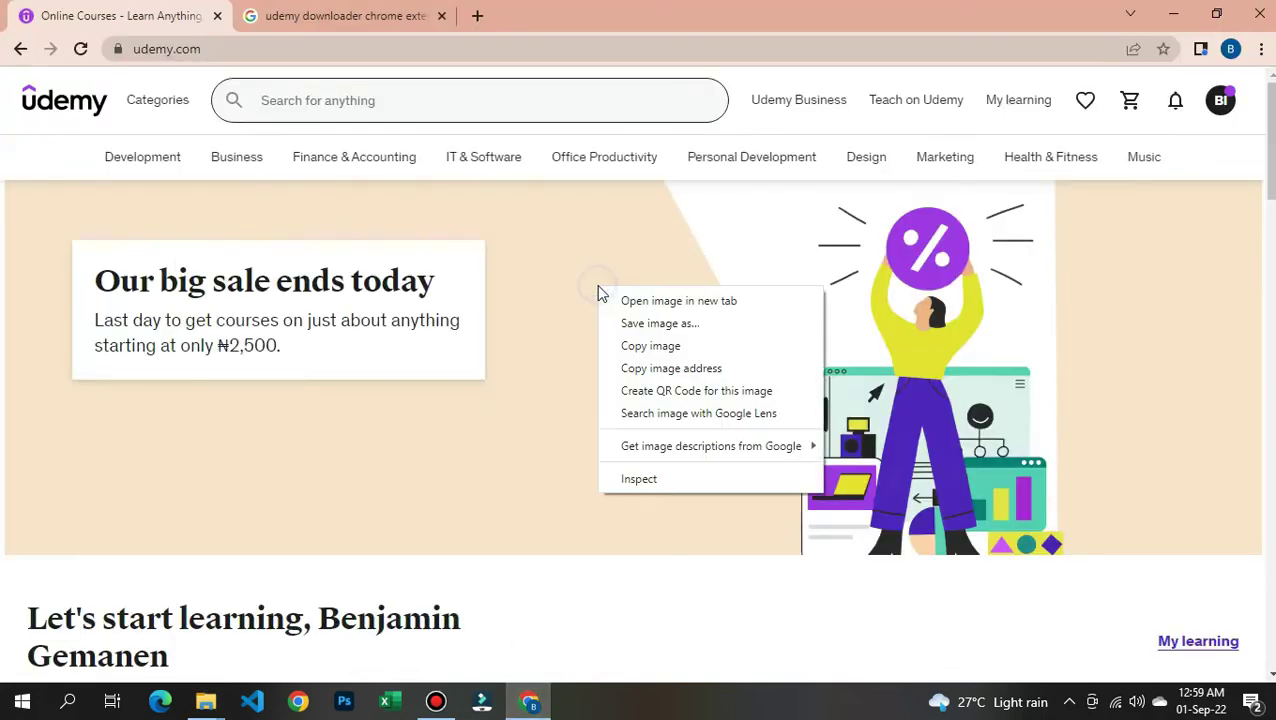
pyautogui.click(591, 262)
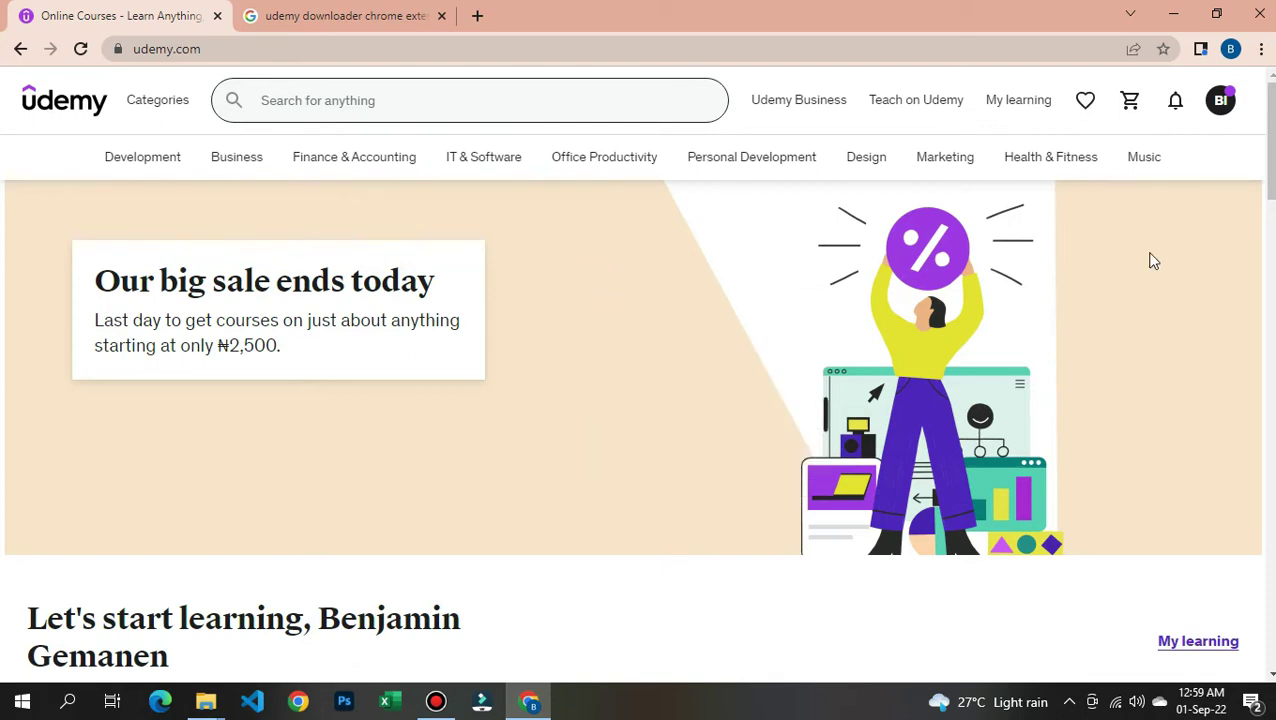
pyautogui.moveTo(1271, 178)
pyautogui.mouseDown()
pyautogui.moveTo(1271, 226)
pyautogui.moveTo(1271, 172)
pyautogui.mouseUp()
pyautogui.moveTo(1218, 132)
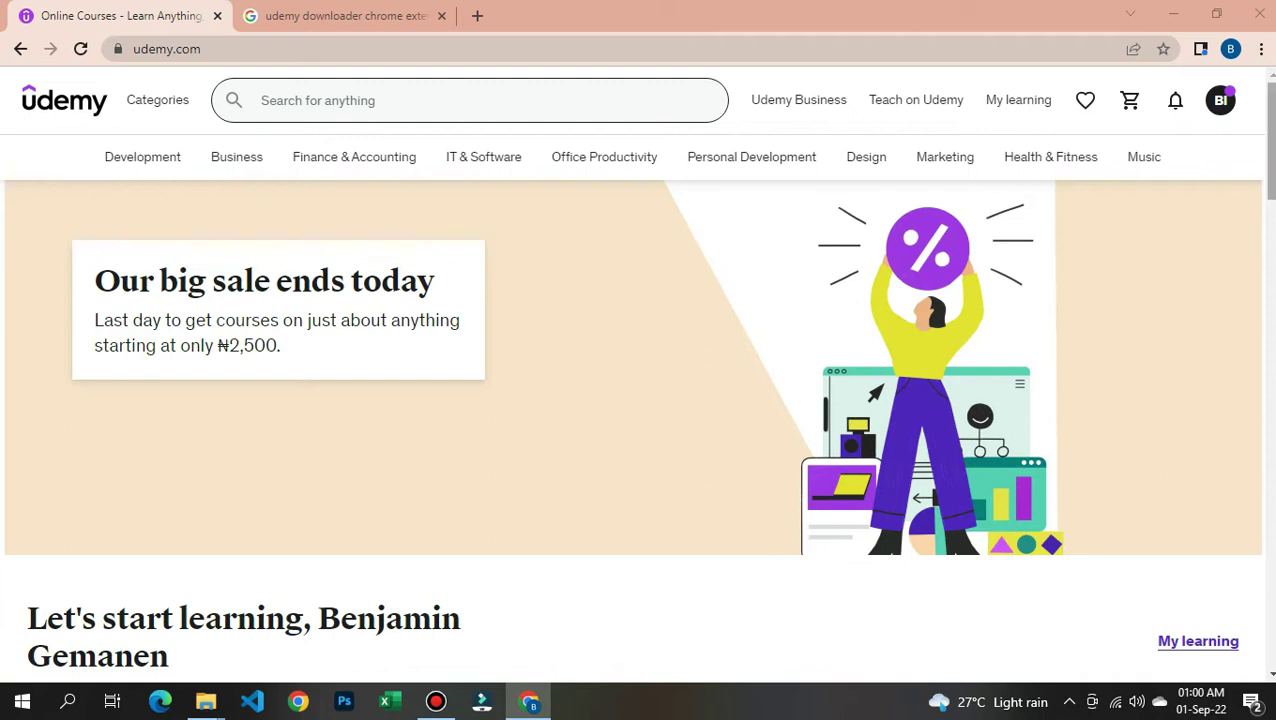
pyautogui.moveTo(1273, 185); pyautogui.dragTo(1268, 272)
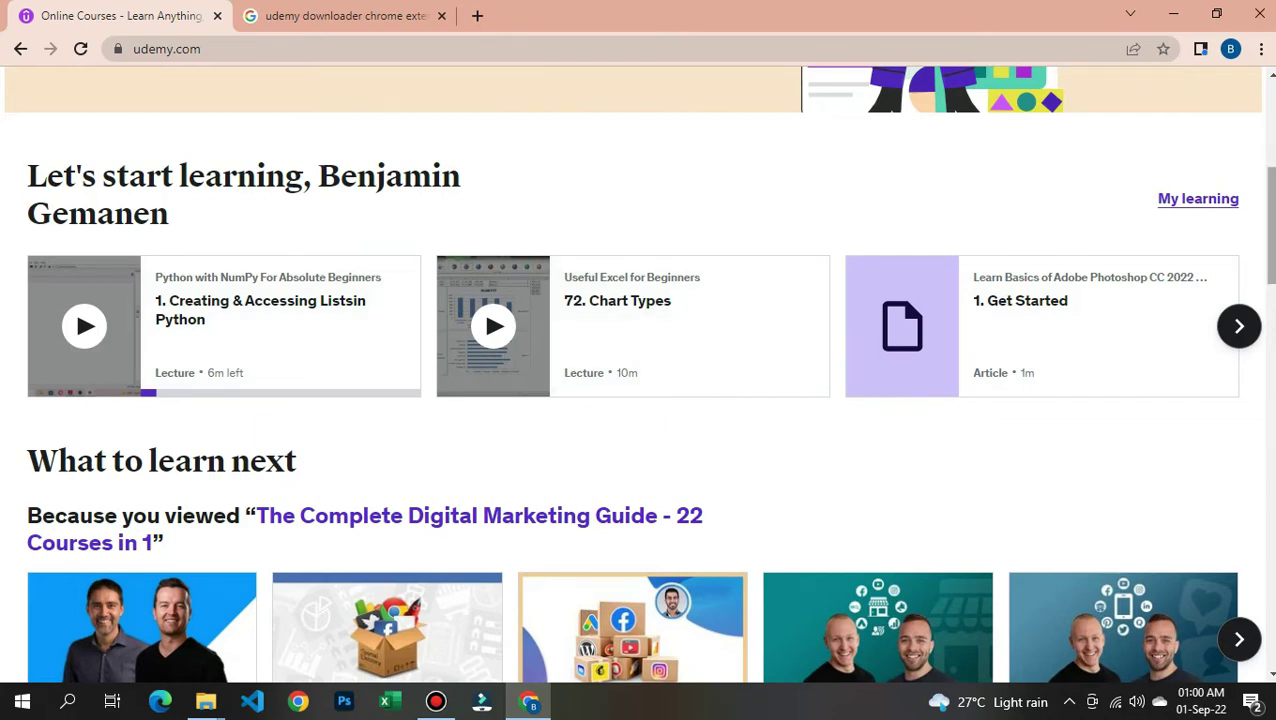
pyautogui.scroll(5, 638, 373)
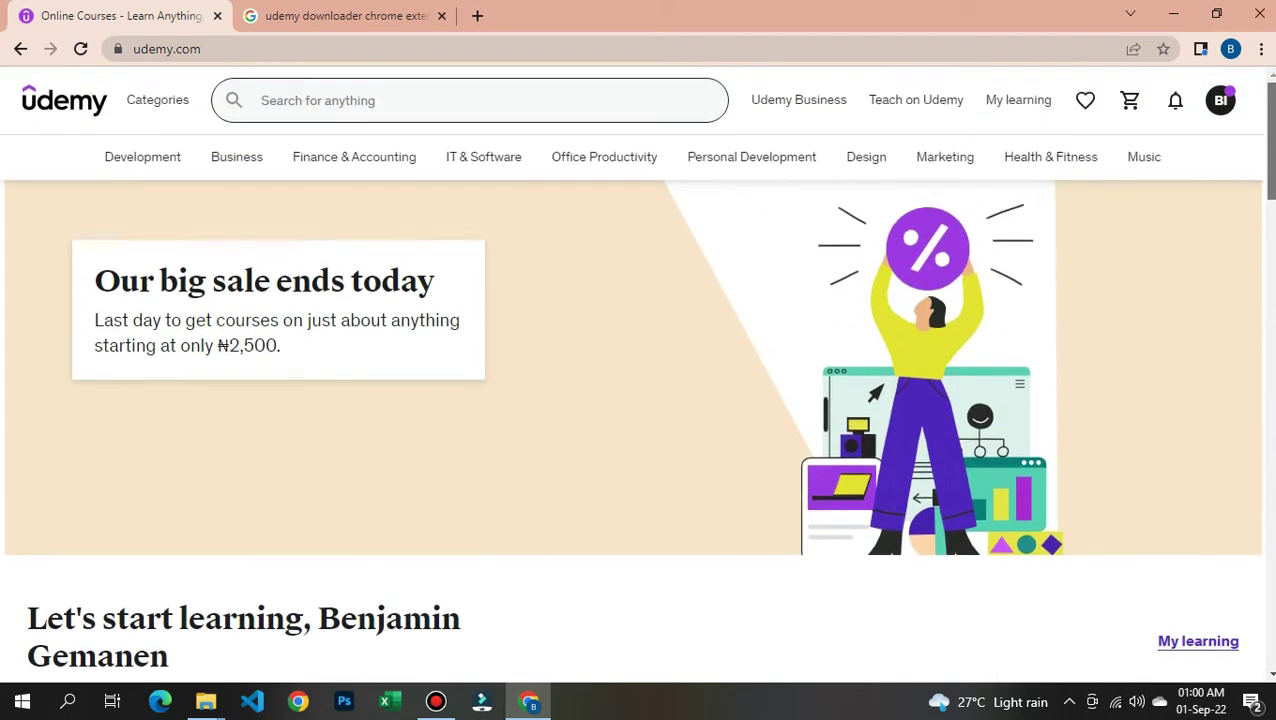
pyautogui.scroll(-6, 638, 373)
pyautogui.scroll(4, 638, 373)
pyautogui.scroll(2, 638, 373)
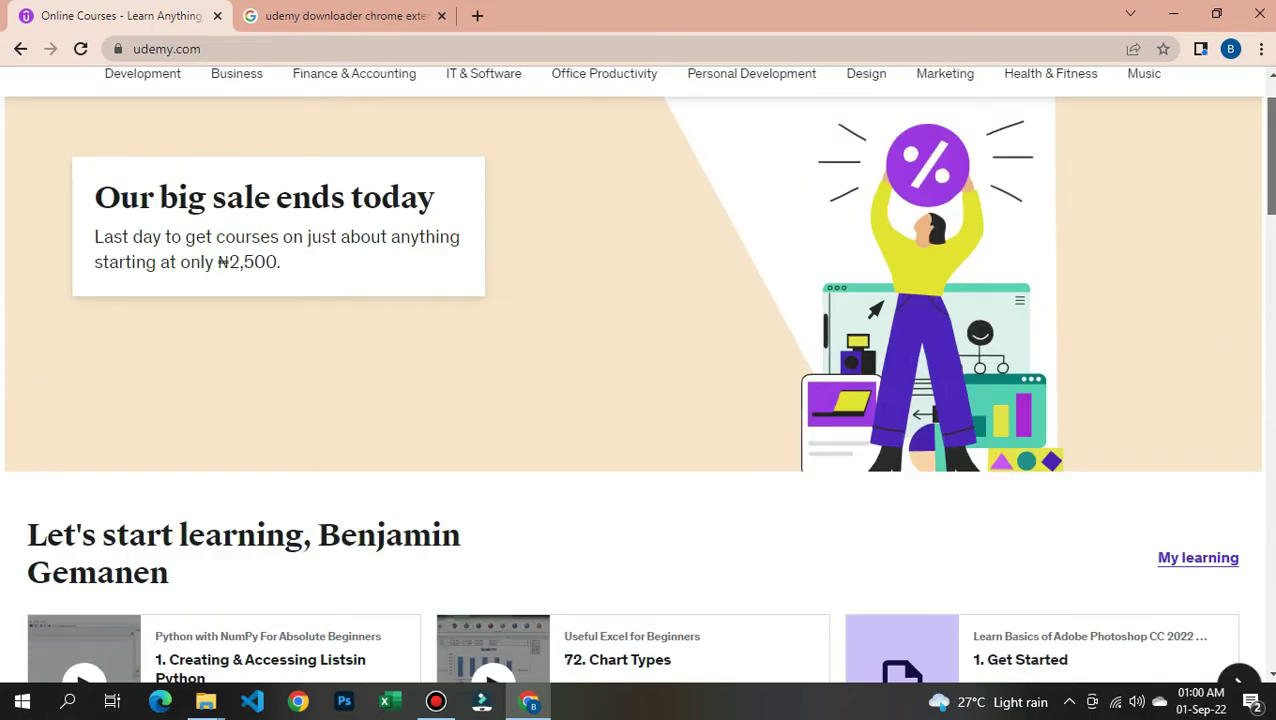
pyautogui.moveTo(1130, 100)
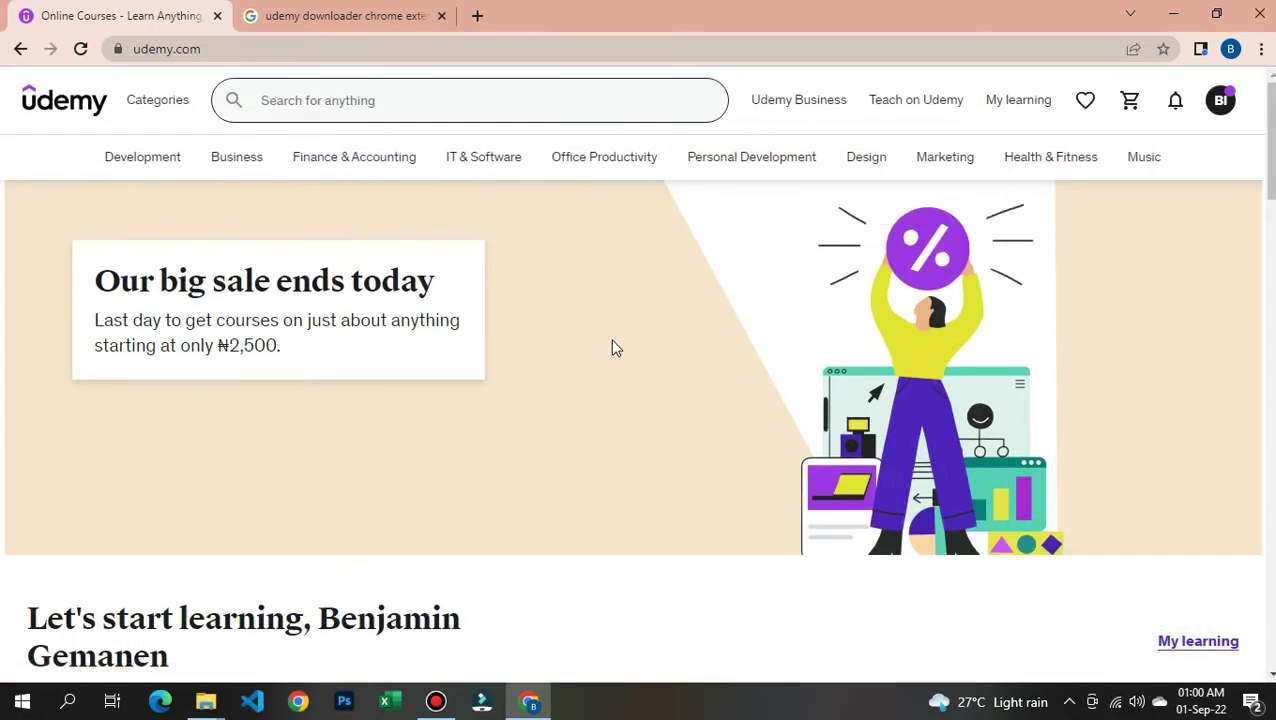
# Step: Search Google for "udemy downloader chrome extension"
pyautogui.click(332, 18)
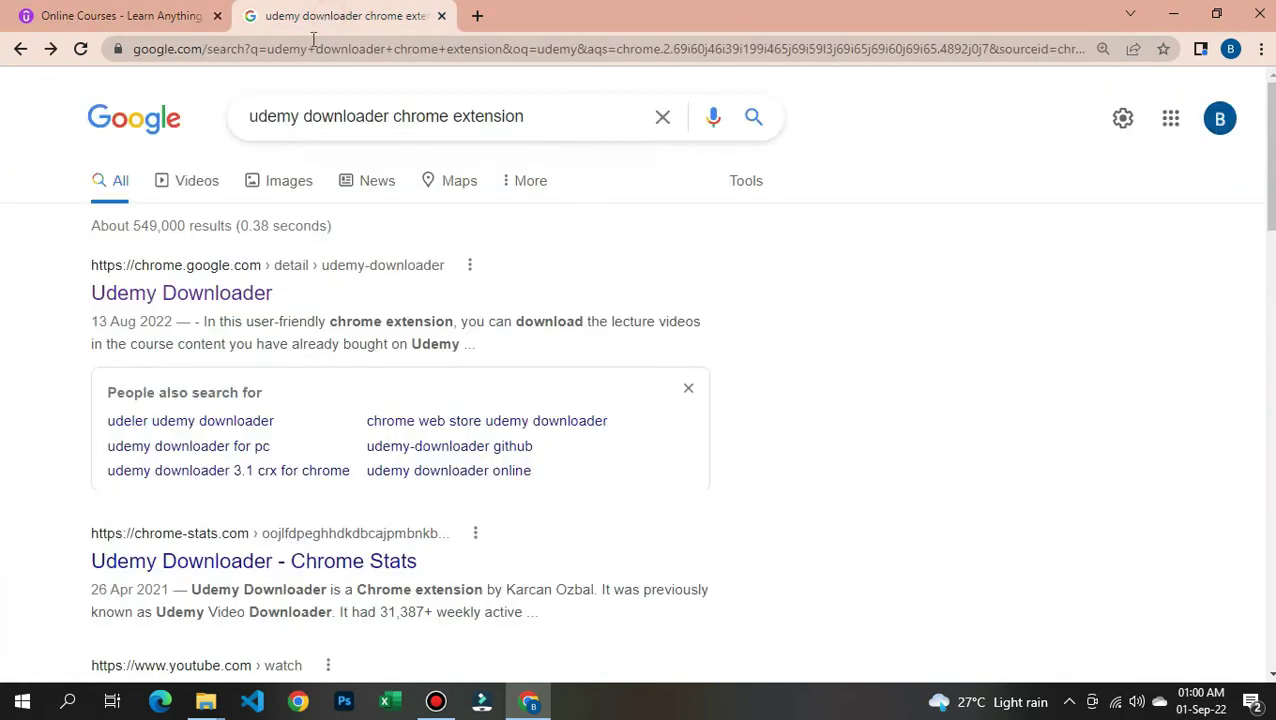
pyautogui.click(292, 48)
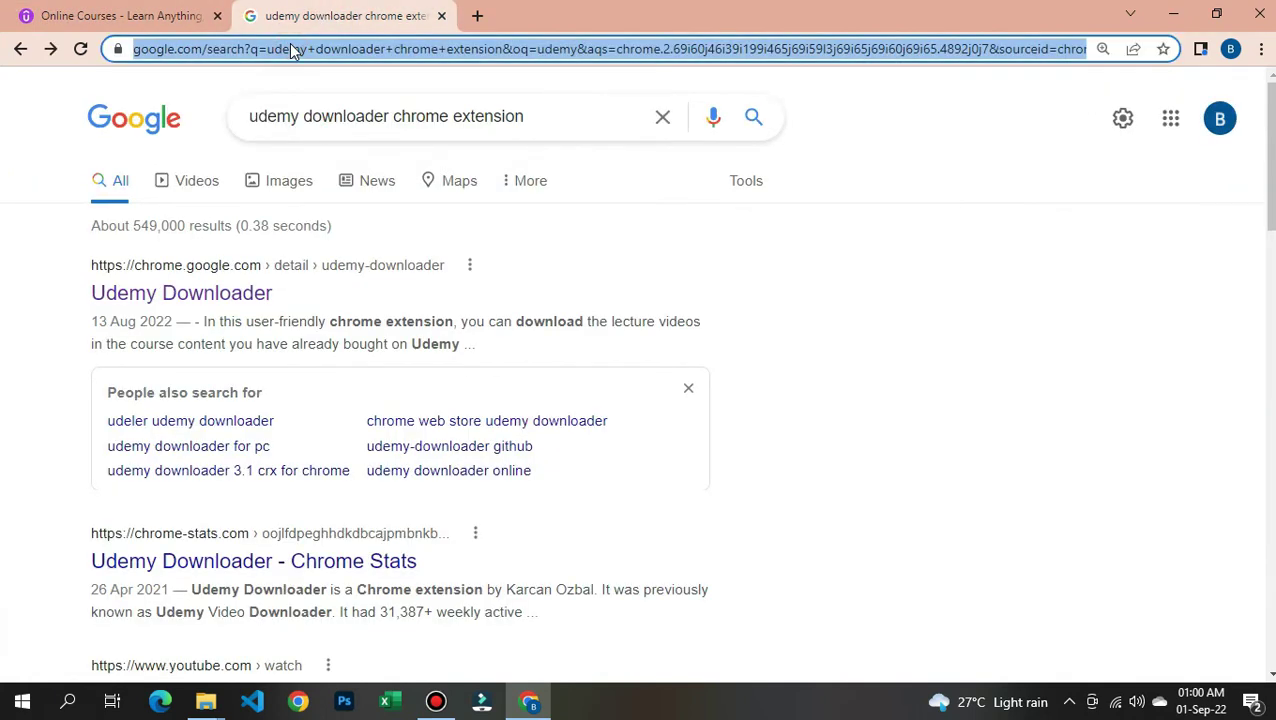
pyautogui.write('udem')
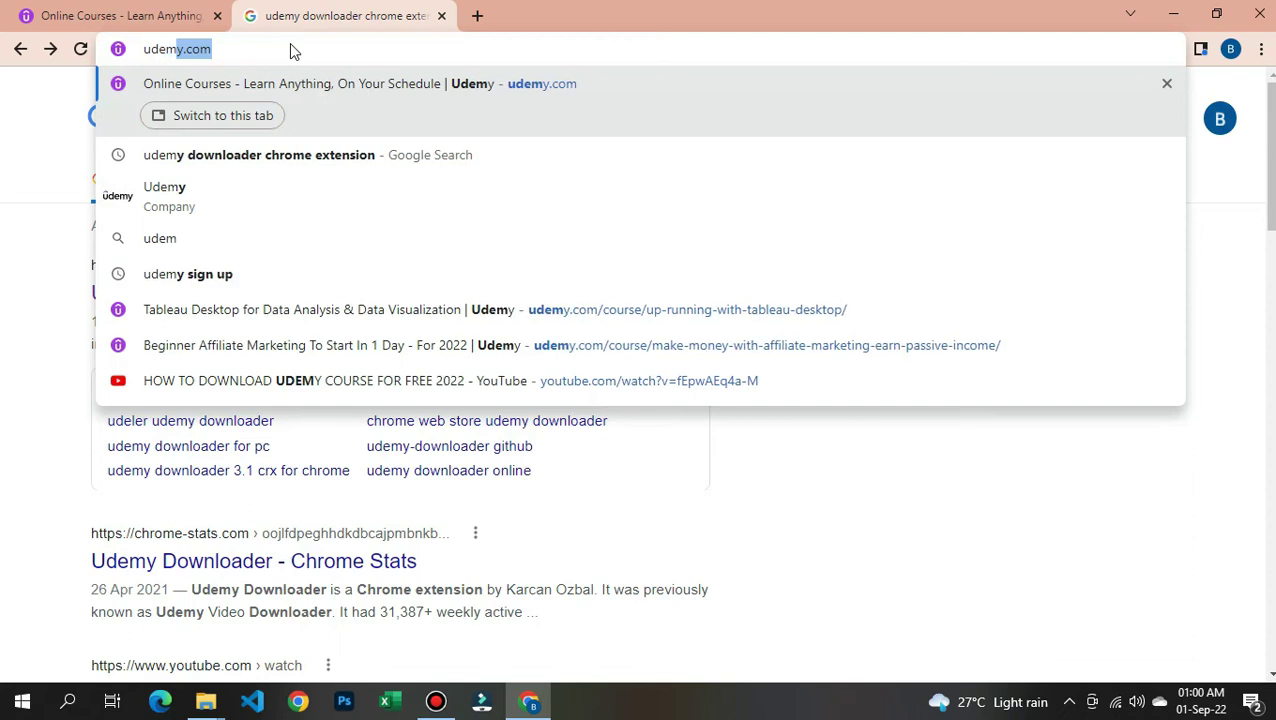
pyautogui.write('y')
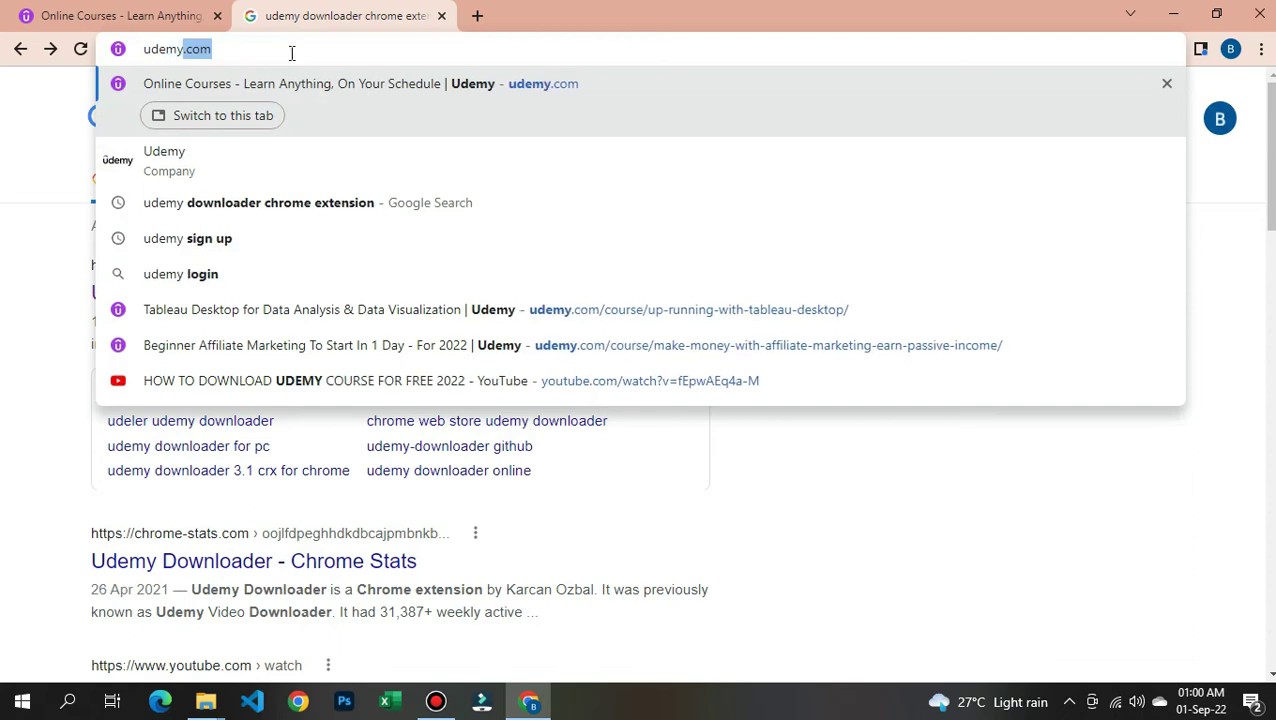
pyautogui.click(296, 203)
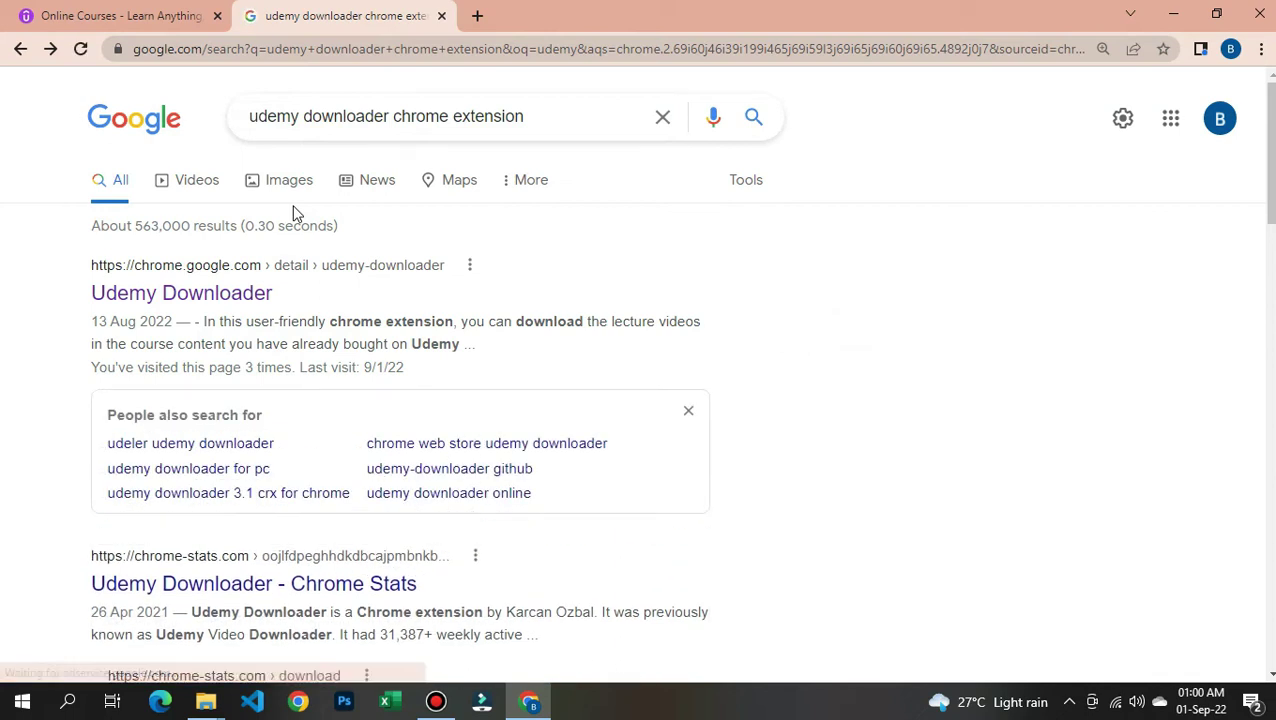
pyautogui.rightClick(832, 288)
pyautogui.click(766, 259)
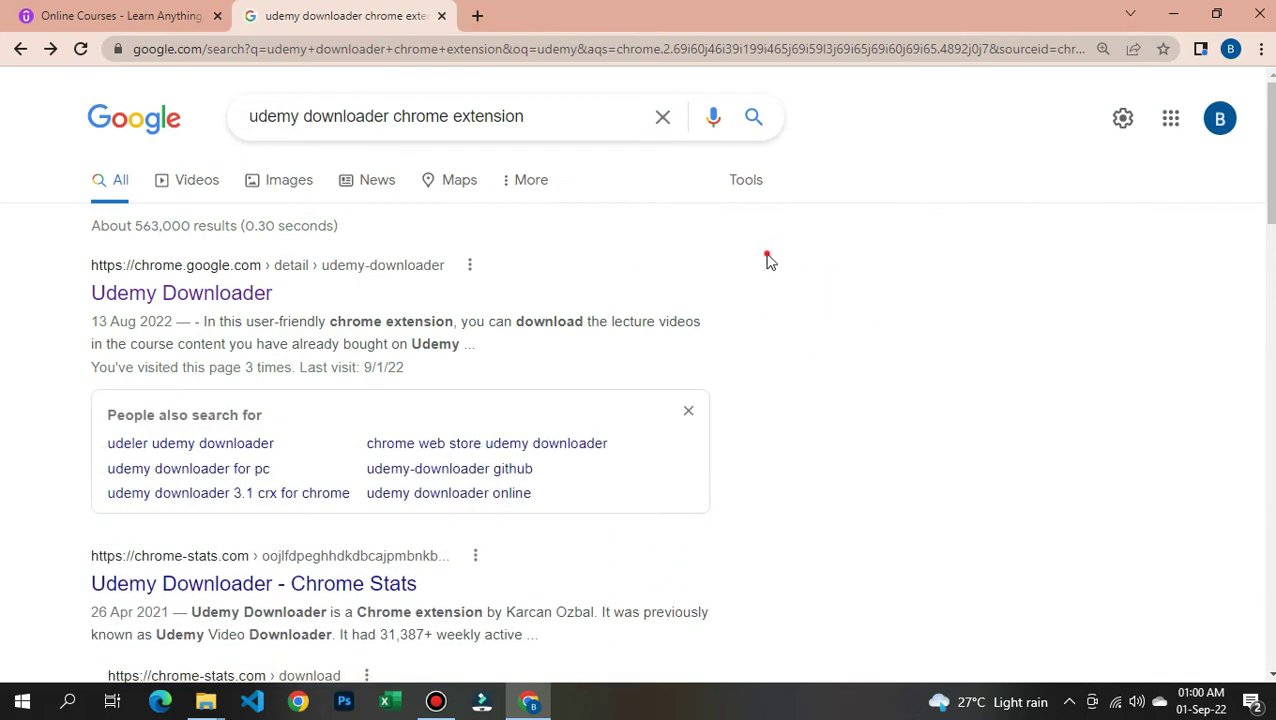
# Step: Open the Udemy Downloader page in the Chrome Web Store, add the extension to Chrome, and dismiss the installation notice
pyautogui.click(218, 296)
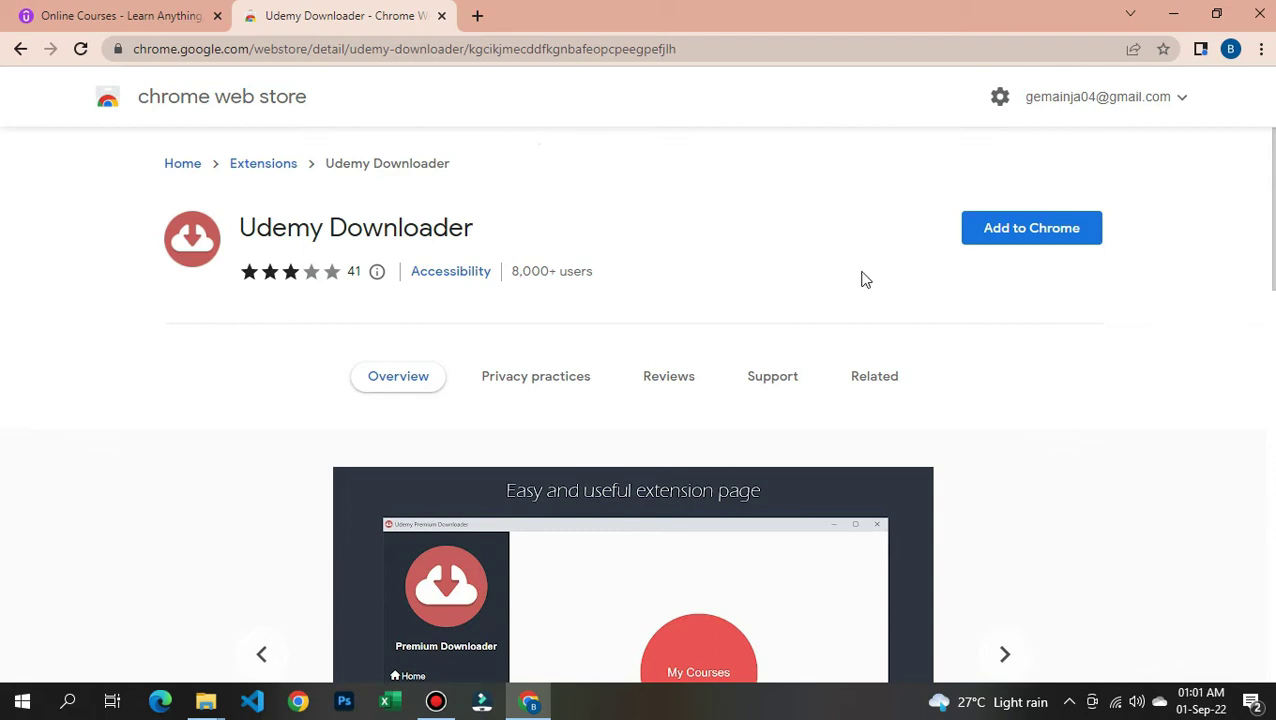
pyautogui.click(1038, 236)
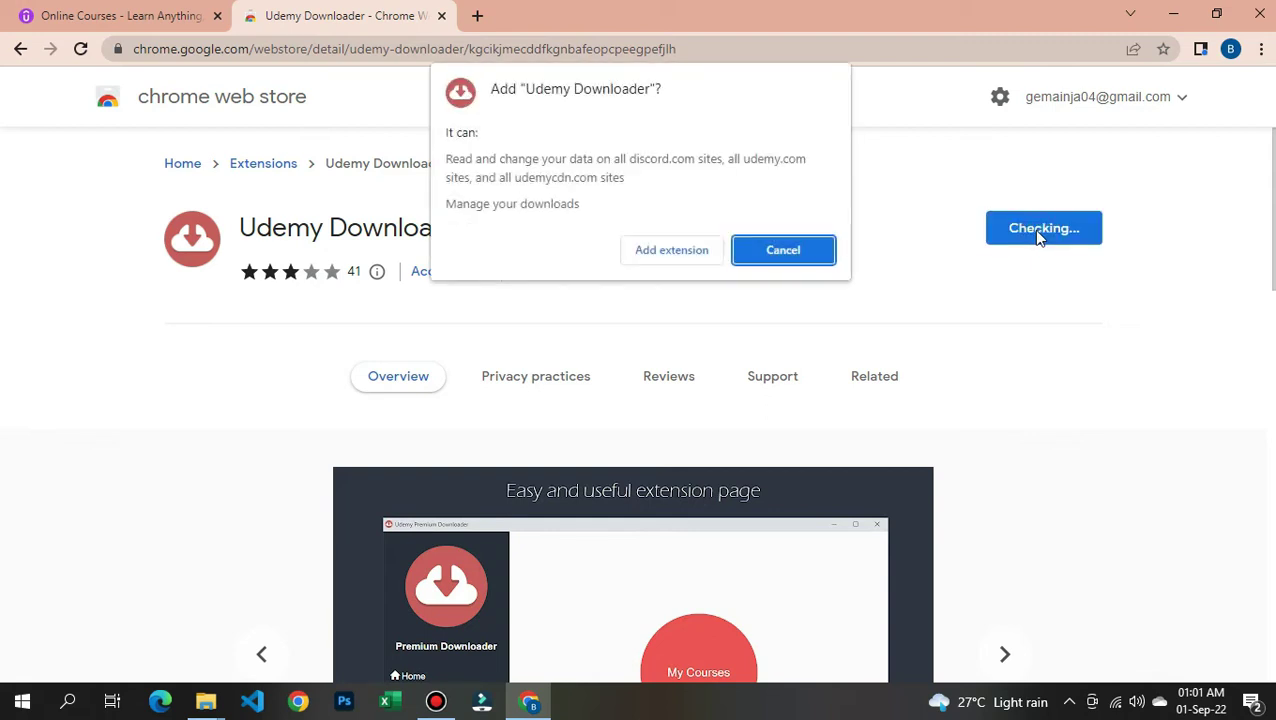
pyautogui.click(672, 252)
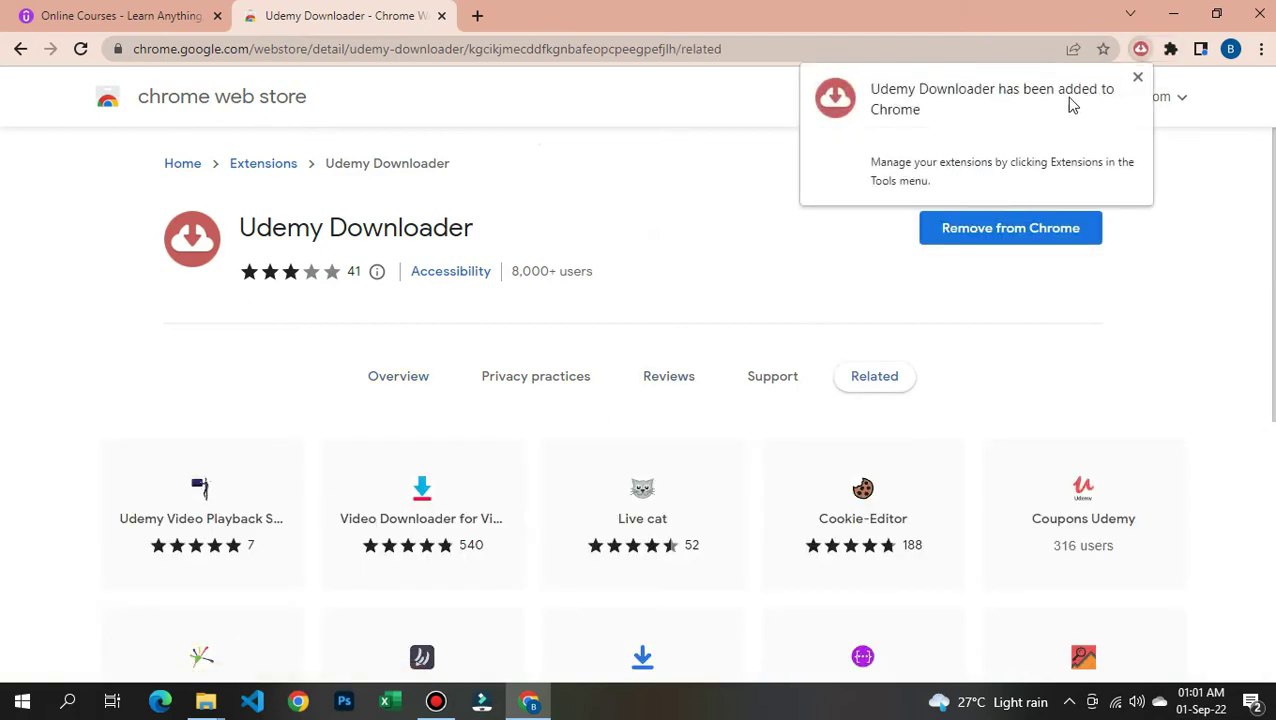
pyautogui.click(1138, 78)
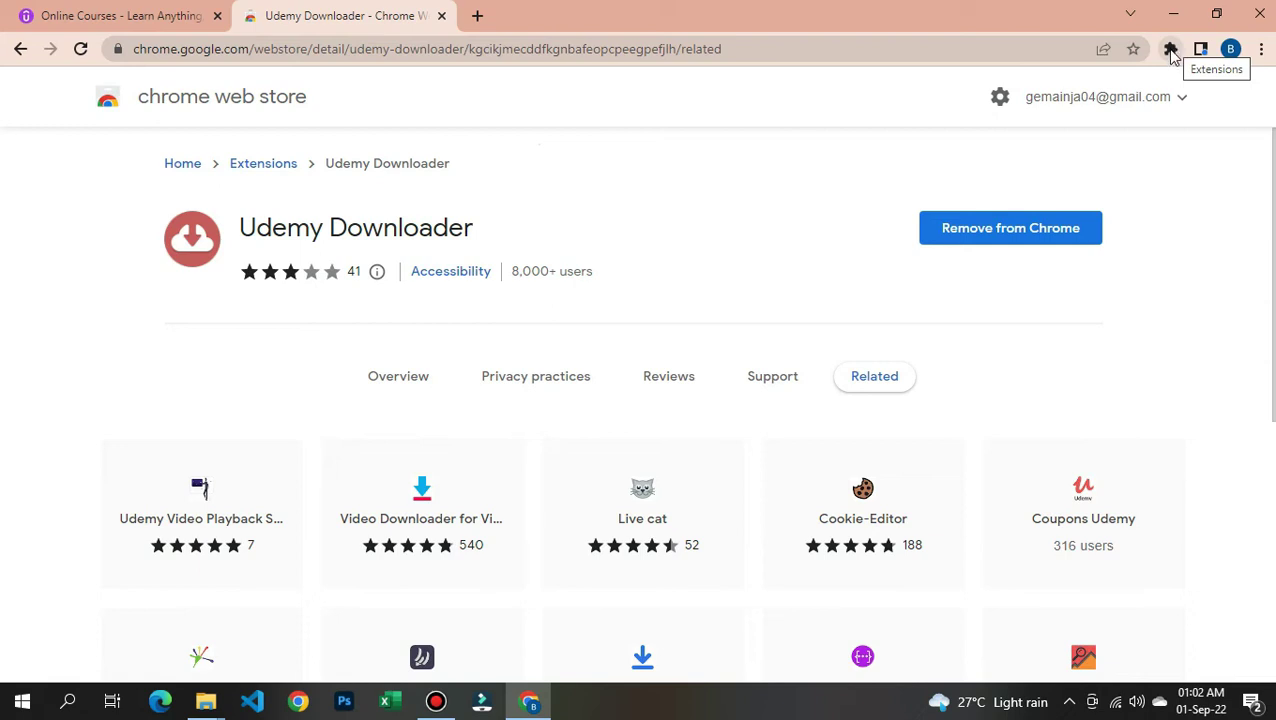
# Step: Pin the Udemy Downloader extension so it stays accessible in the browser
pyautogui.click(1171, 52)
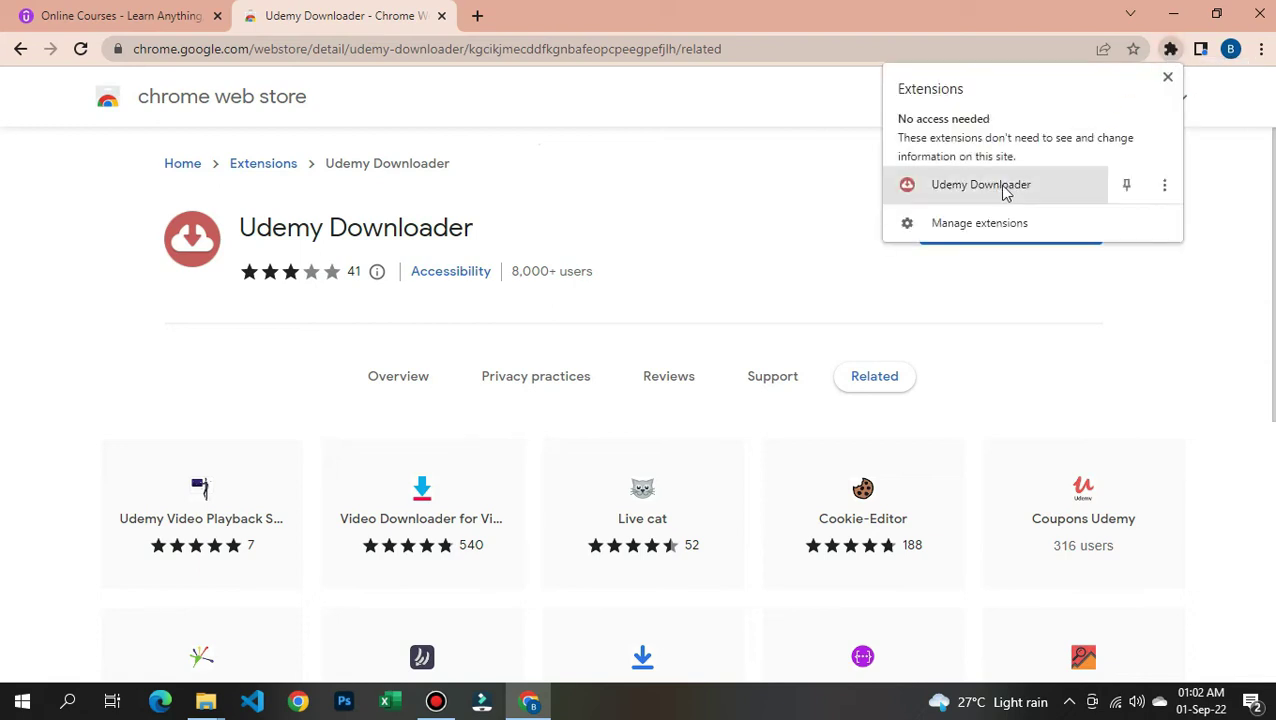
pyautogui.click(1127, 188)
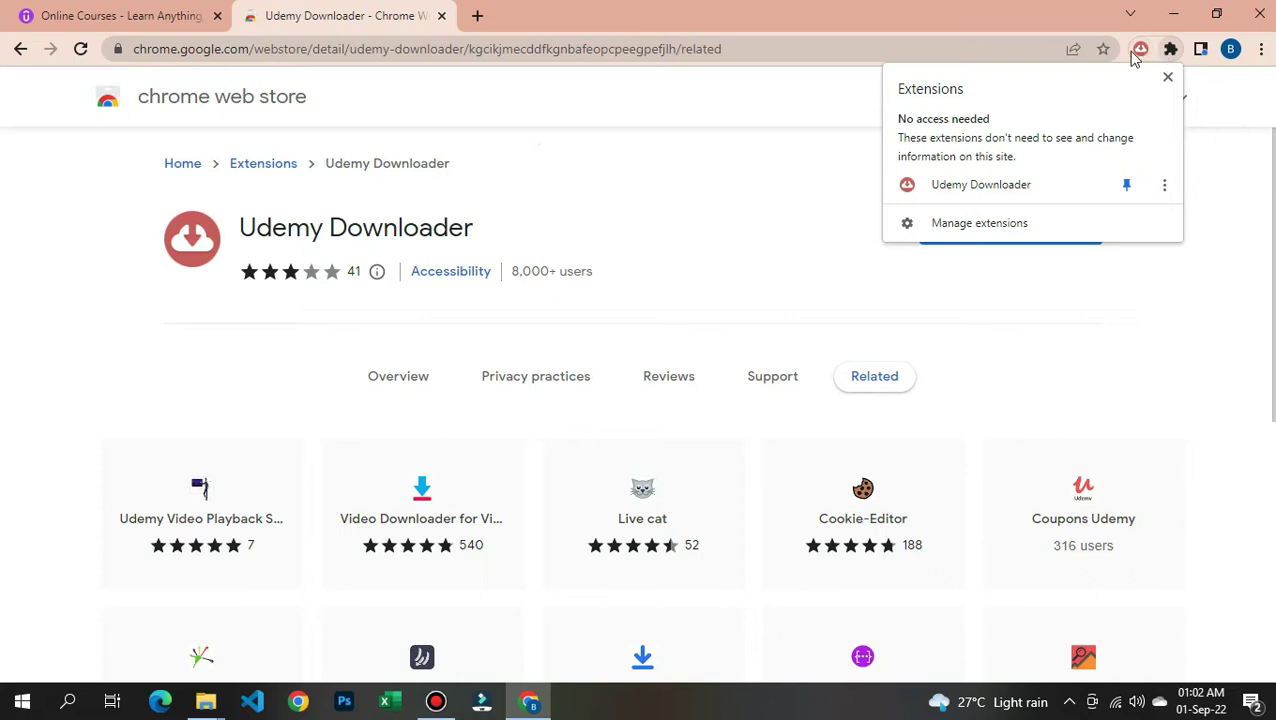
# Step: Open the extension management page and switch Developer mode off and back on
pyautogui.click(1001, 228)
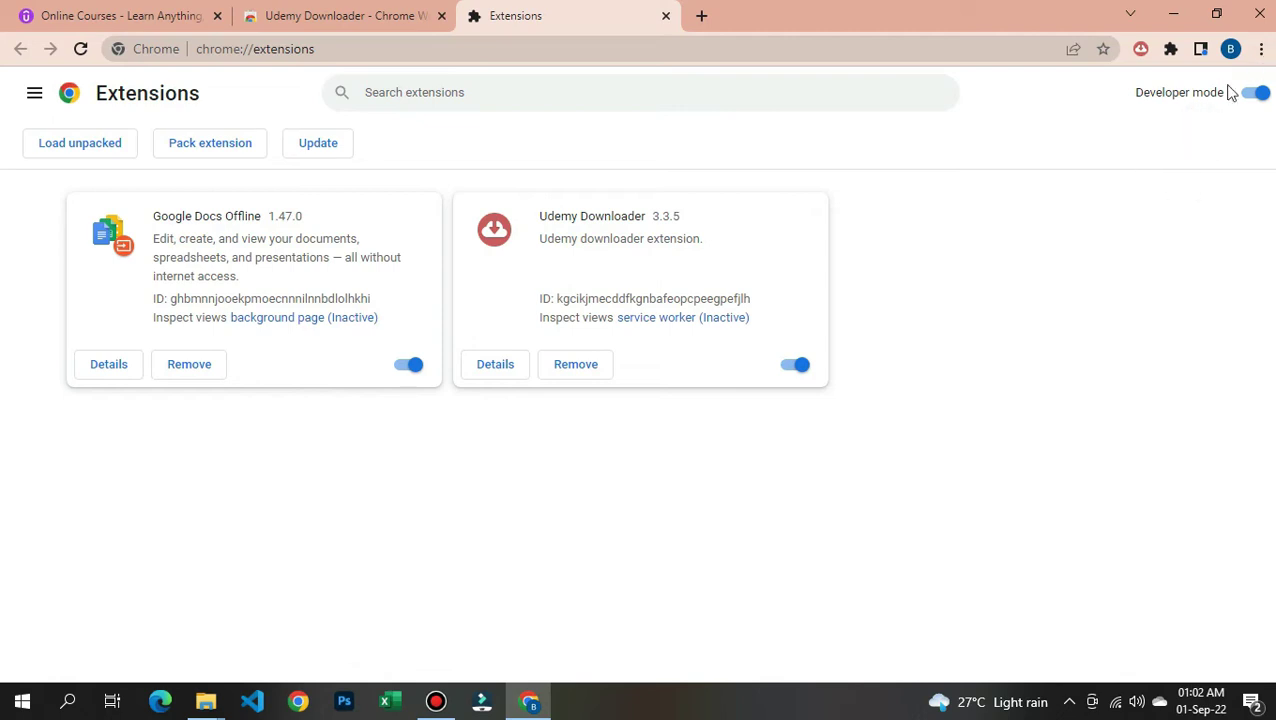
pyautogui.click(1260, 94)
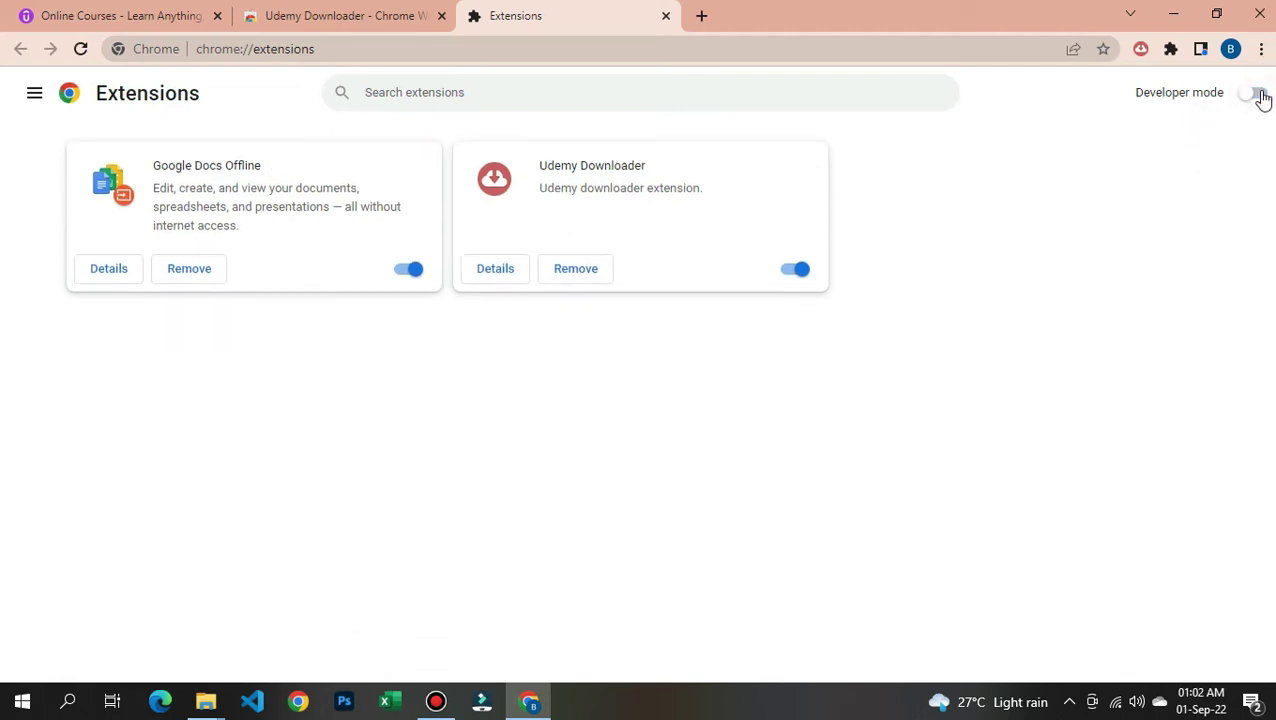
pyautogui.click(1250, 96)
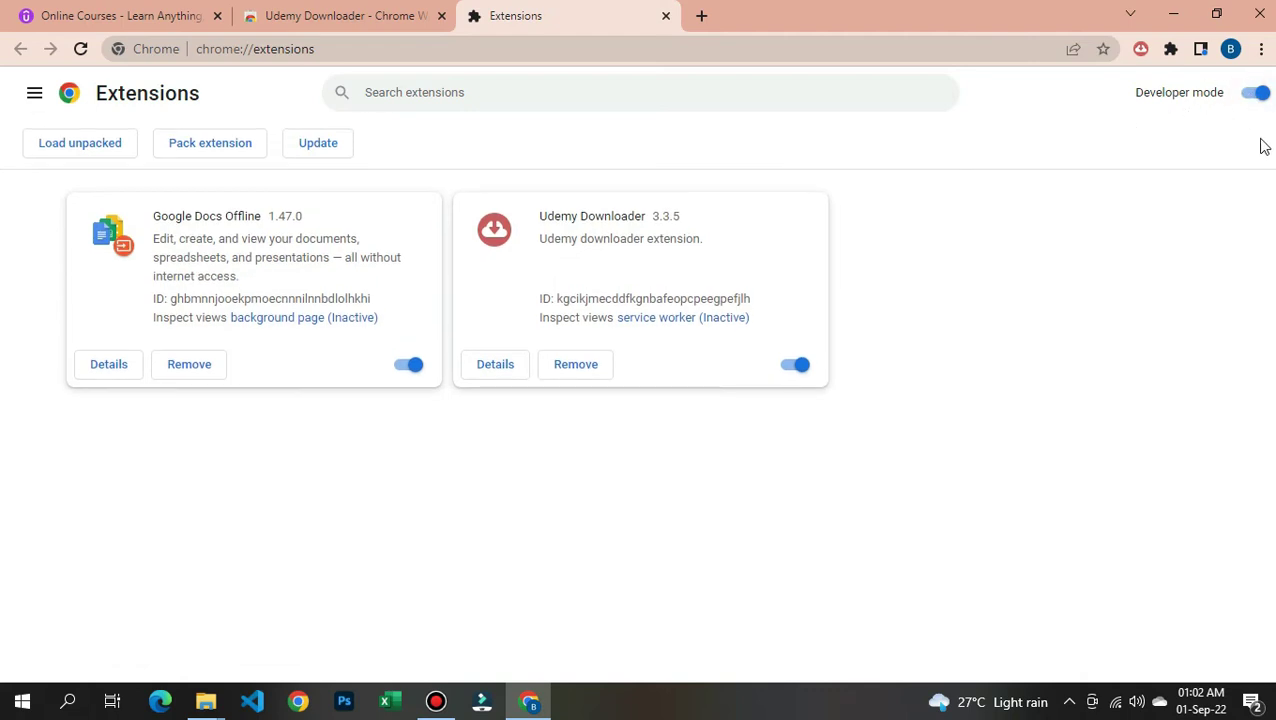
# Step: Launch the Udemy Downloader extension to open its Wooglet page with the list of enrolled courses
pyautogui.click(1170, 50)
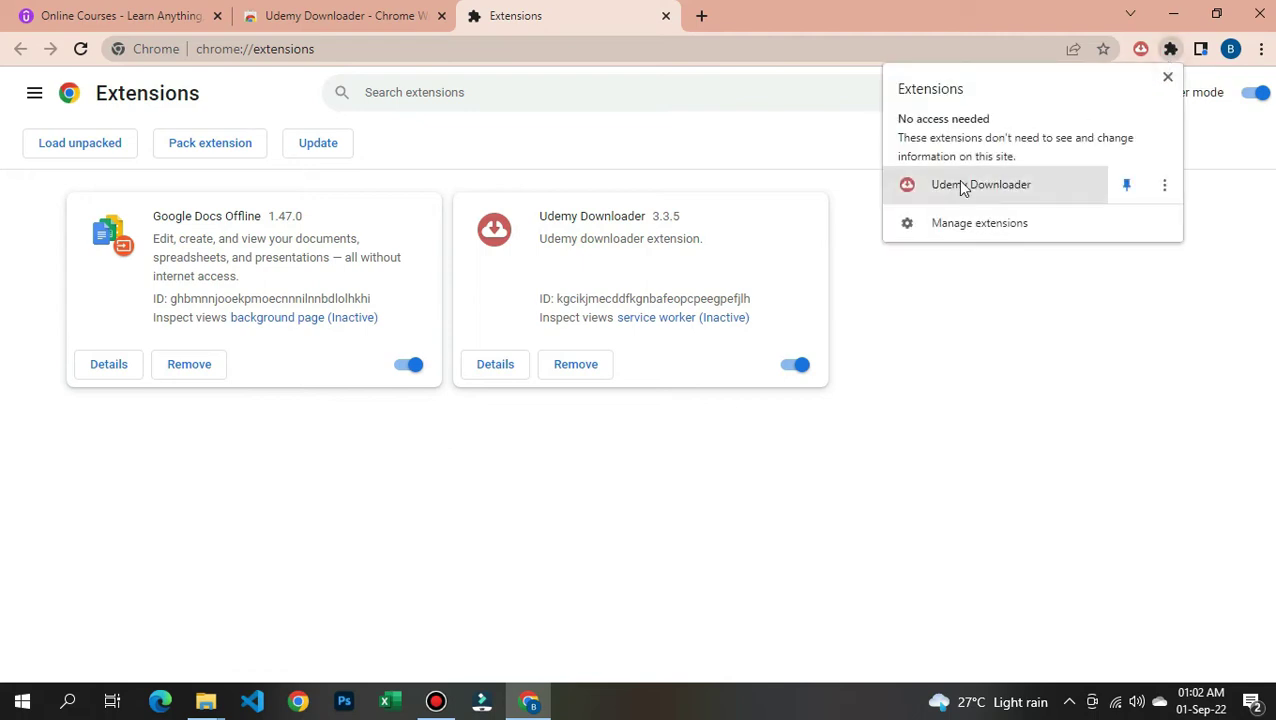
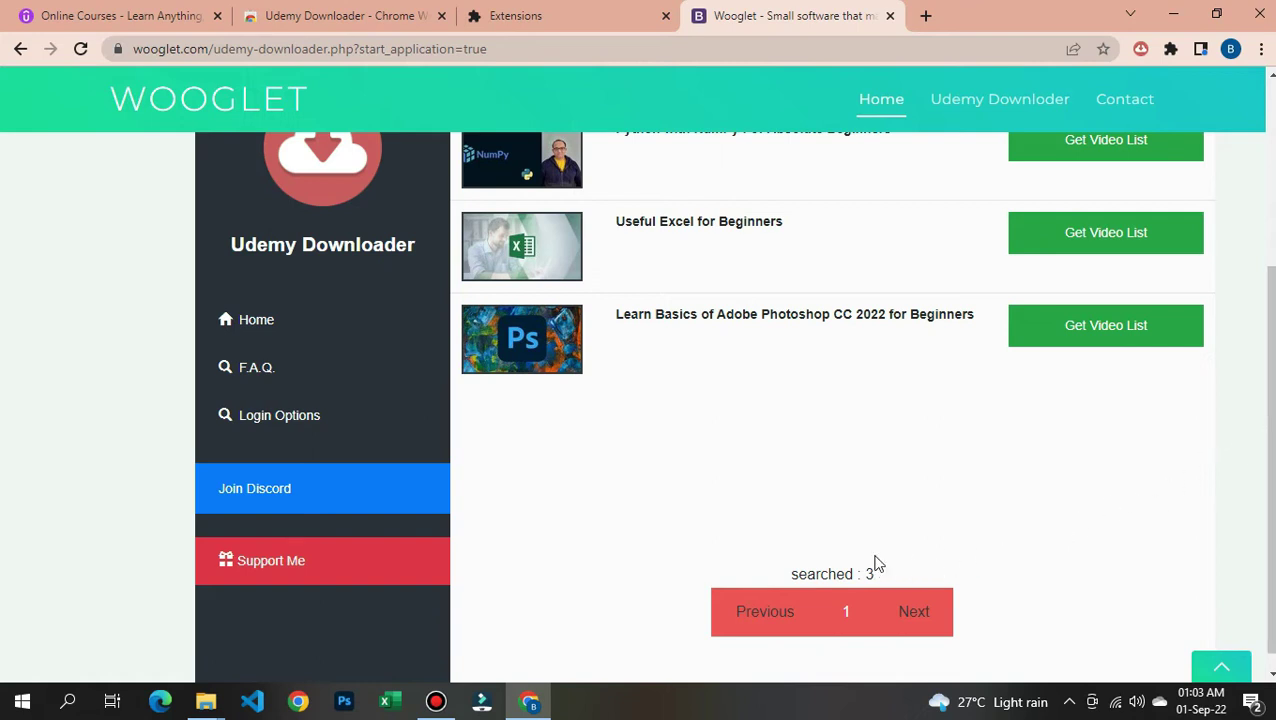
pyautogui.scroll(2, 1266, 490)
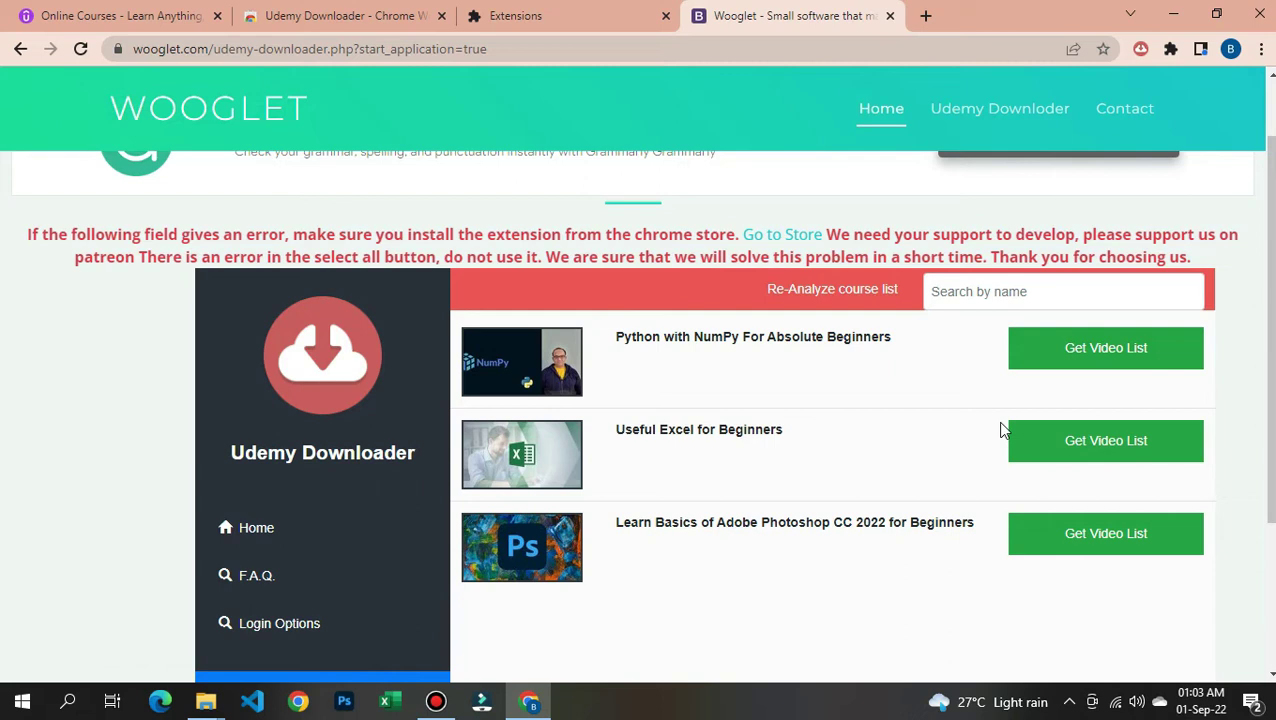
# Step: Check the enrolled courses on the Udemy home page against the course list on the Wooglet page
pyautogui.click(92, 16)
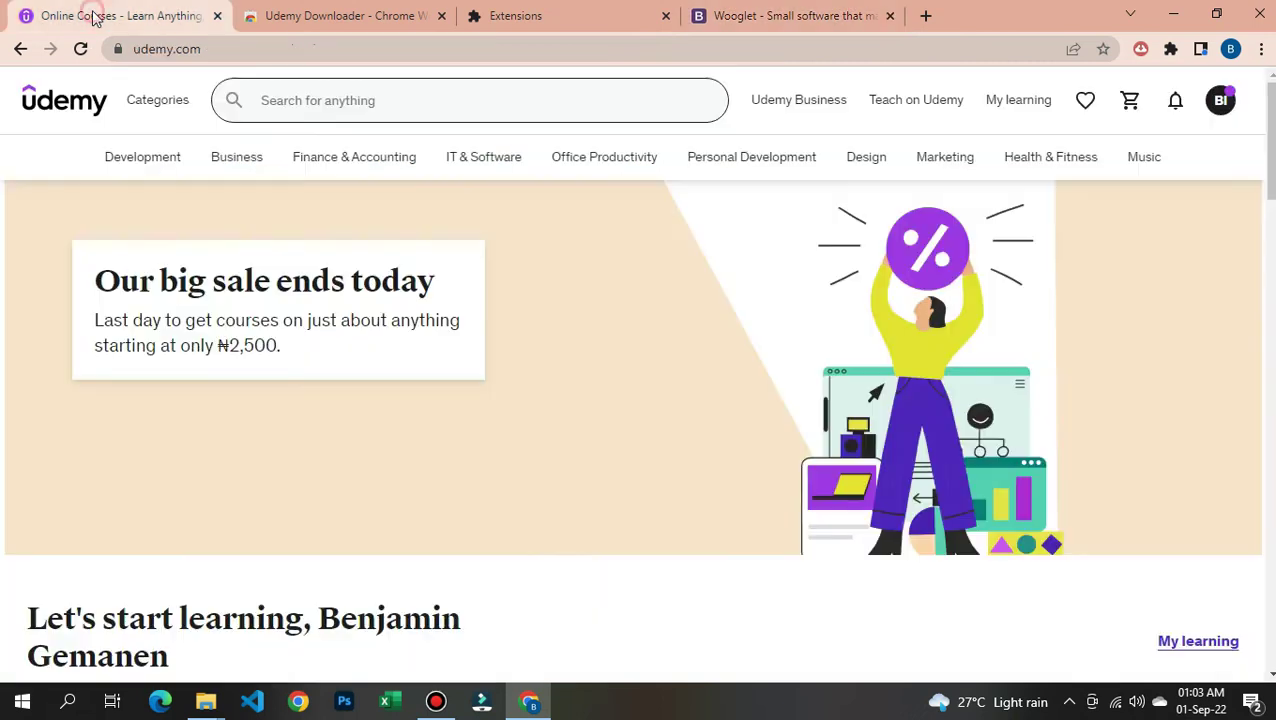
pyautogui.moveTo(1268, 174); pyautogui.dragTo(1268, 262)
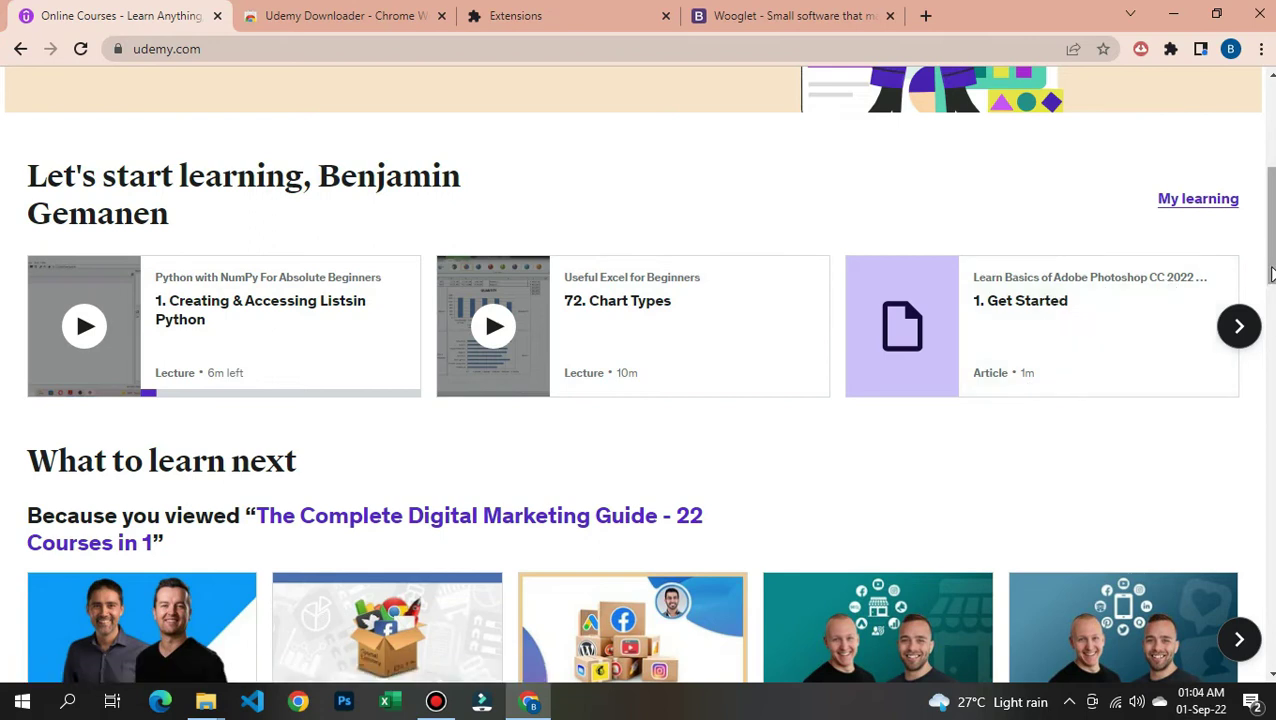
pyautogui.moveTo(1272, 273); pyautogui.dragTo(1272, 243)
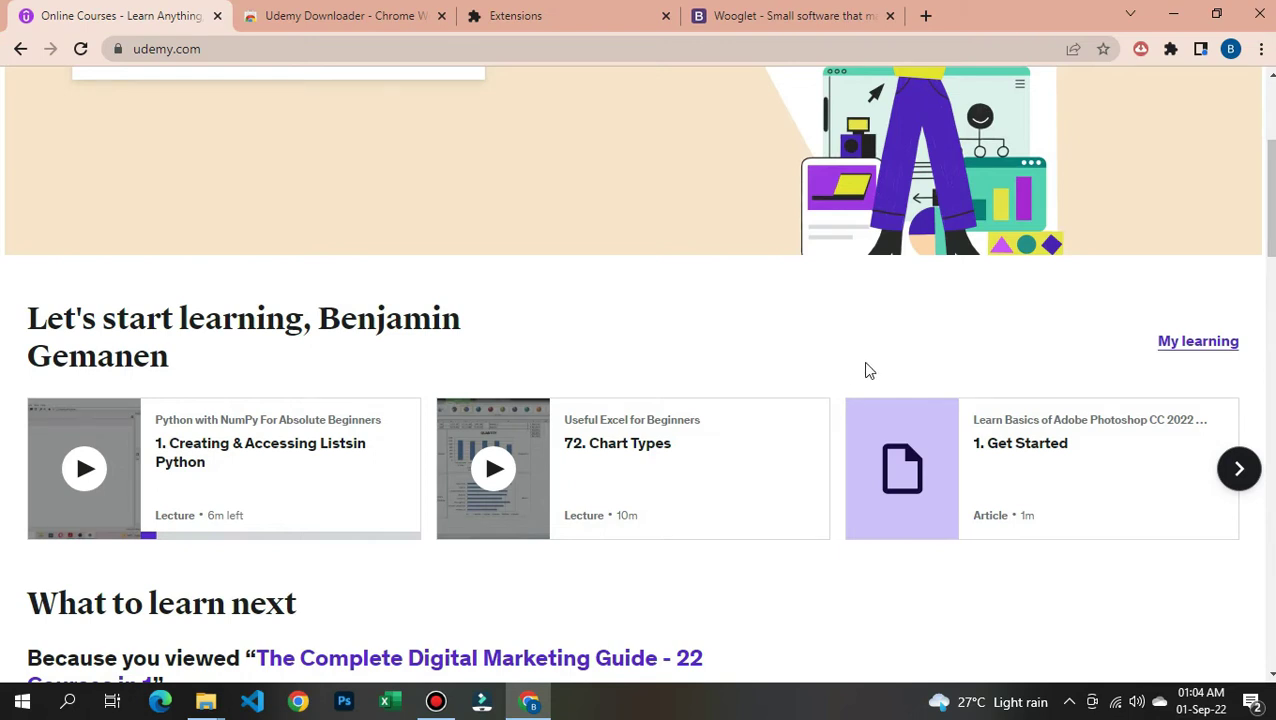
pyautogui.click(788, 13)
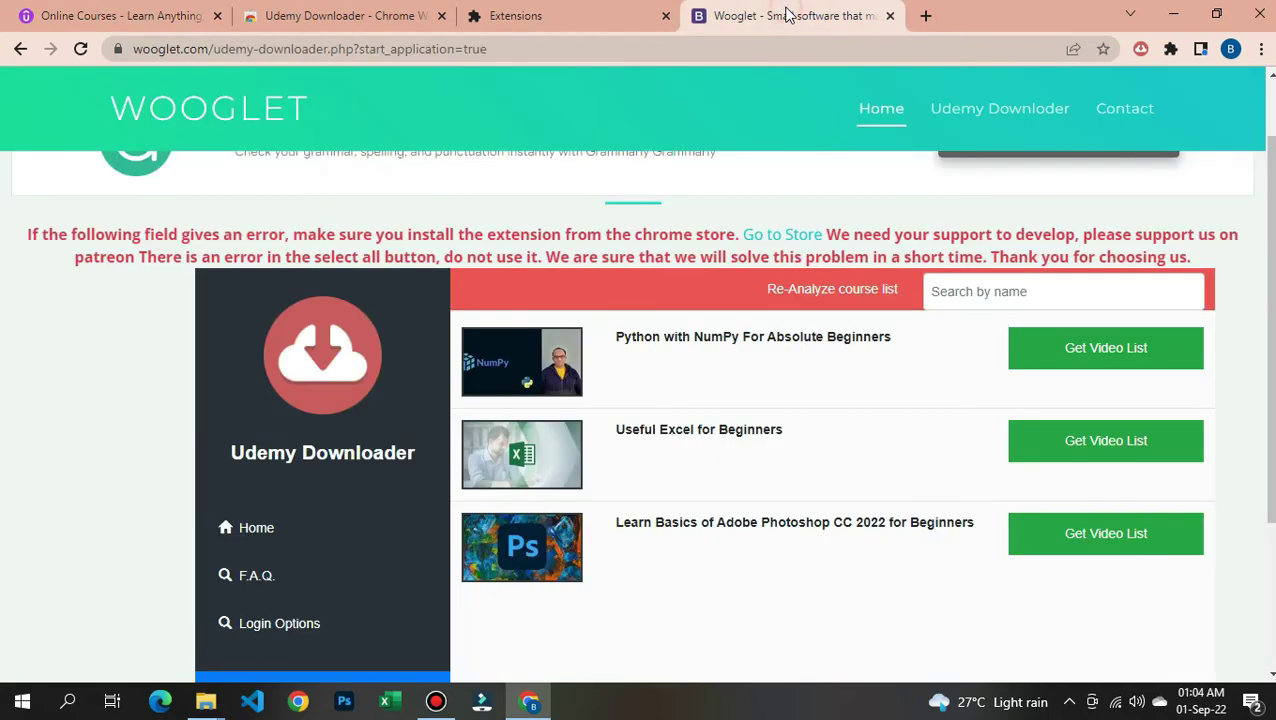
# Step: Get the video list for the course "Learn Basics of Adobe Photoshop CC 2022 for Beginners"
pyautogui.moveTo(1273, 300)
pyautogui.mouseDown()
pyautogui.moveTo(1273, 322)
pyautogui.moveTo(1273, 244)
pyautogui.moveTo(1273, 306)
pyautogui.mouseUp()
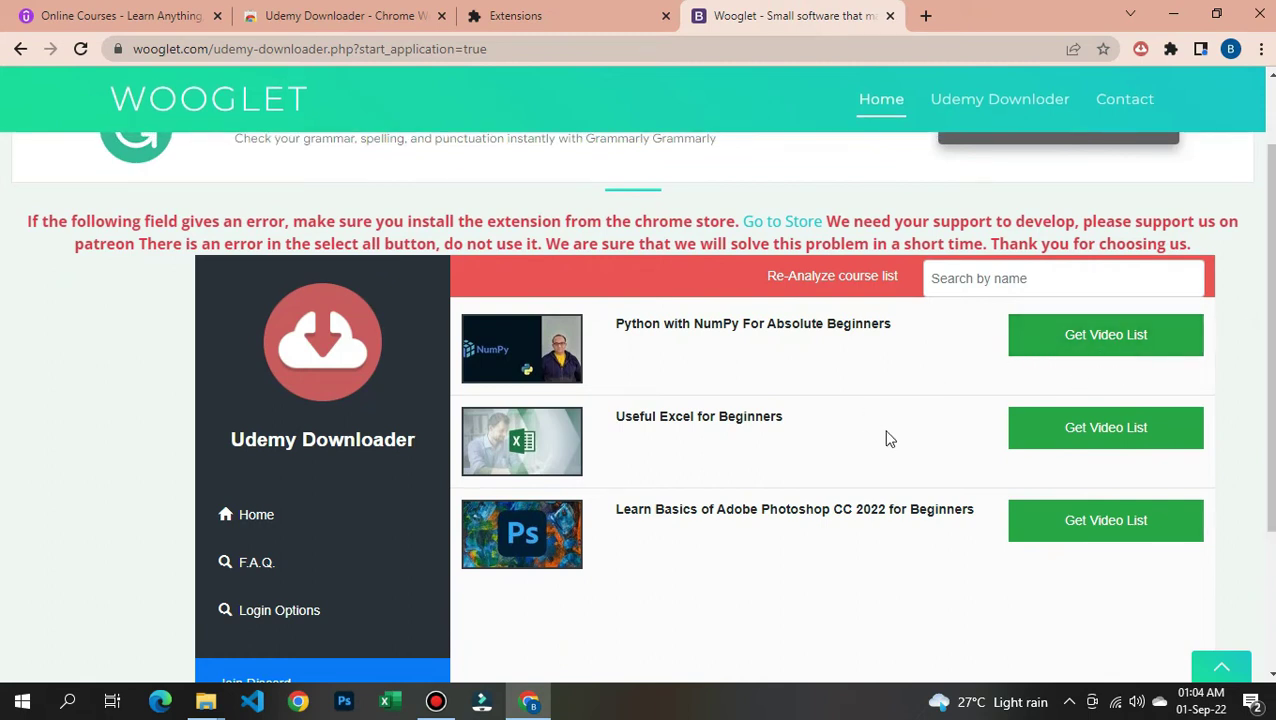
pyautogui.moveTo(1273, 377)
pyautogui.mouseDown()
pyautogui.moveTo(1273, 440)
pyautogui.moveTo(1273, 385)
pyautogui.mouseUp()
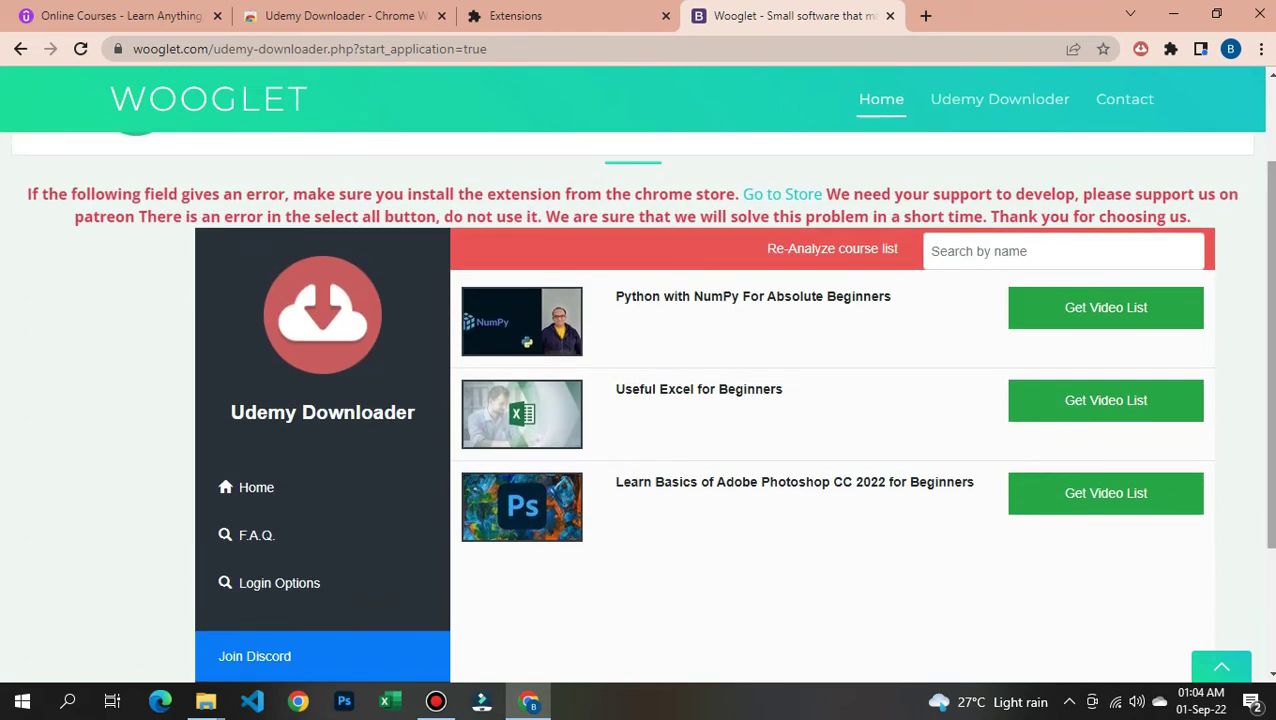
pyautogui.moveTo(1273, 385); pyautogui.dragTo(1270, 407)
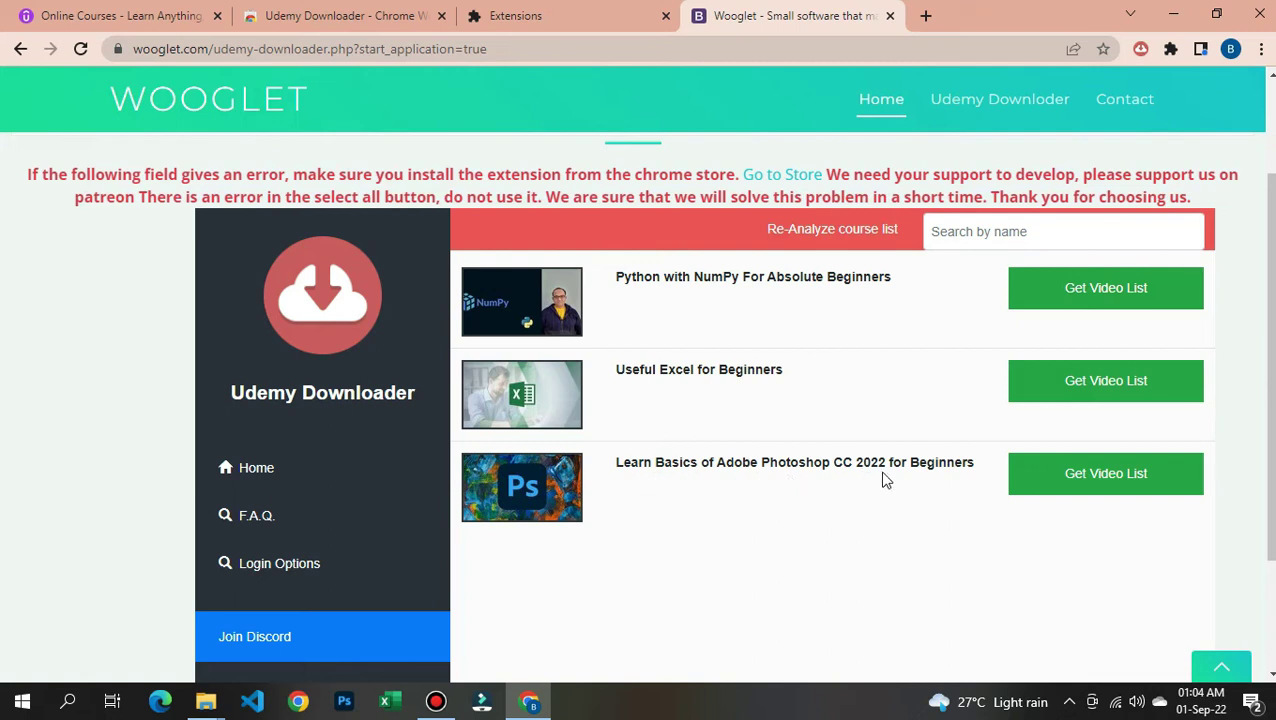
pyautogui.click(1078, 486)
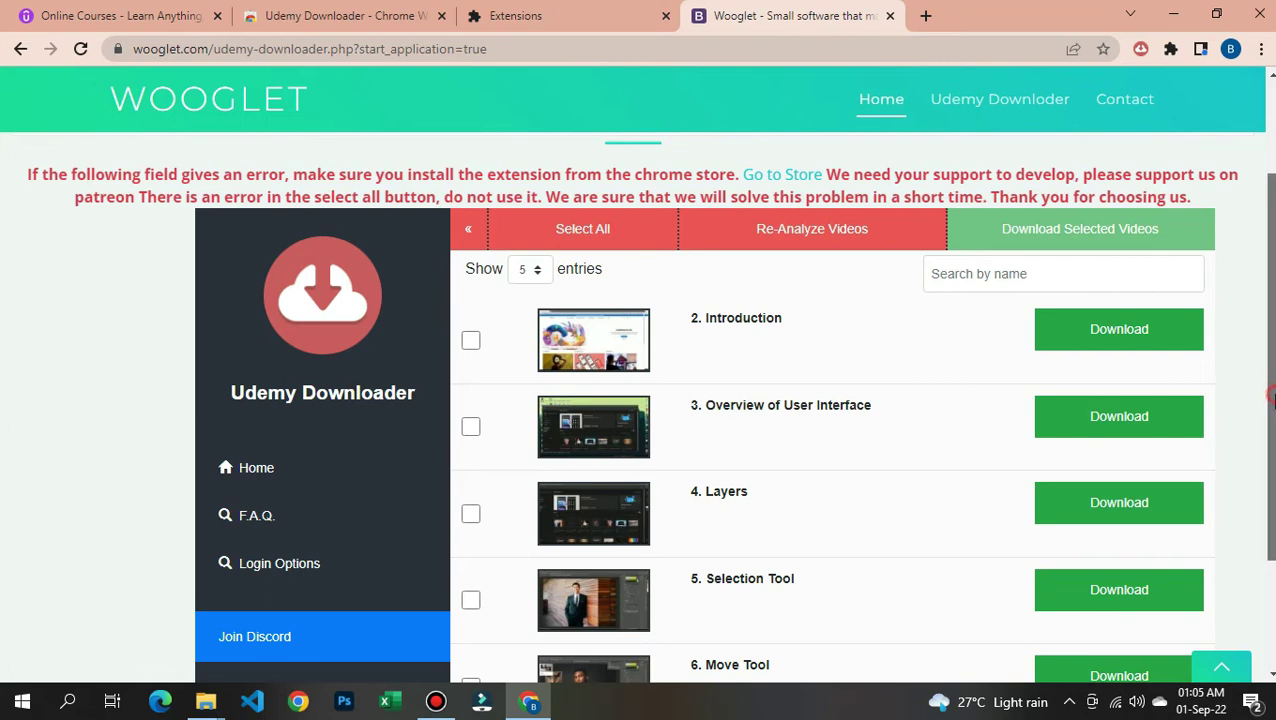
# Step: Examine the Photoshop course's list of downloadable videos and its page navigation
pyautogui.scroll(-2, 1270, 398)
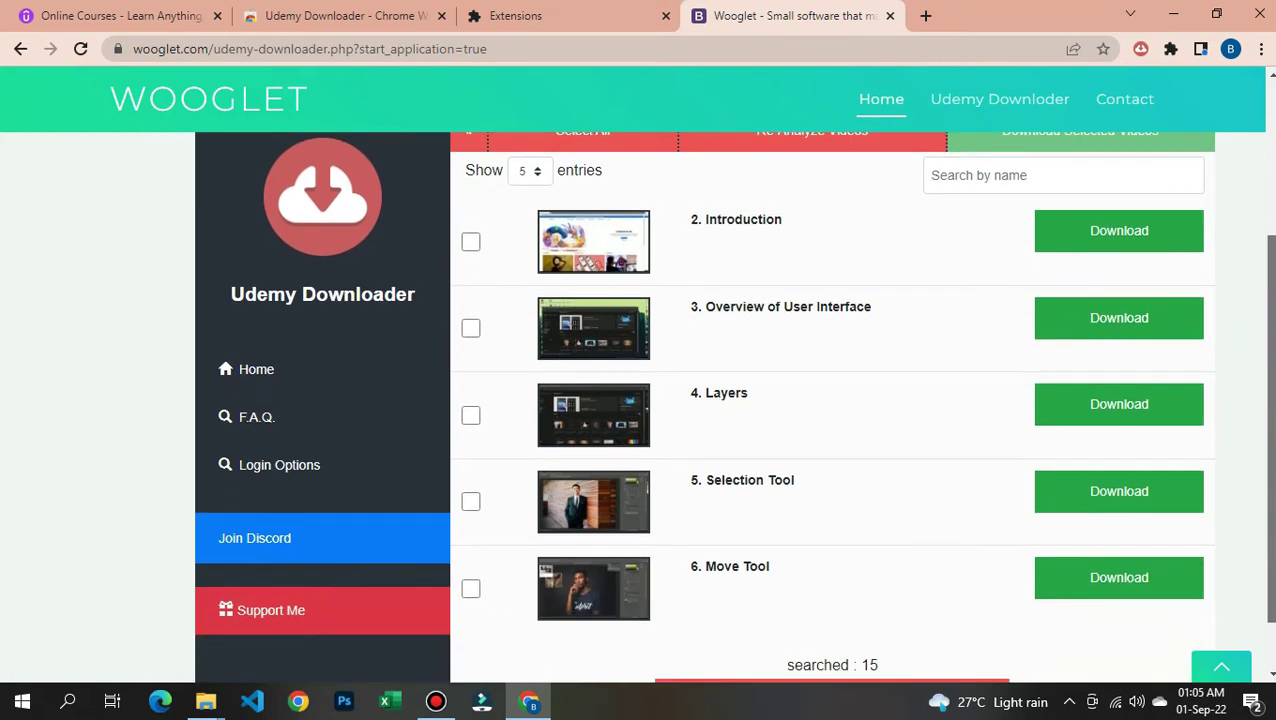
pyautogui.scroll(-1, 733, 407)
pyautogui.scroll(2, 733, 407)
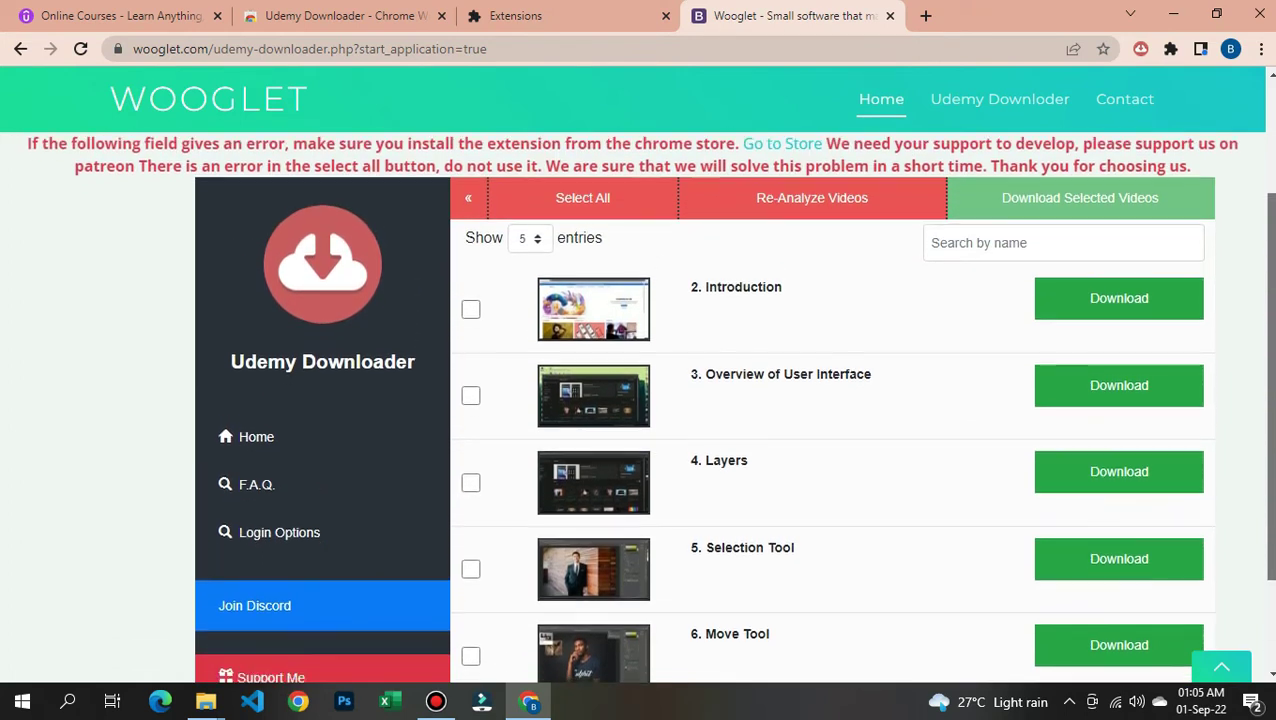
pyautogui.scroll(-2, 733, 407)
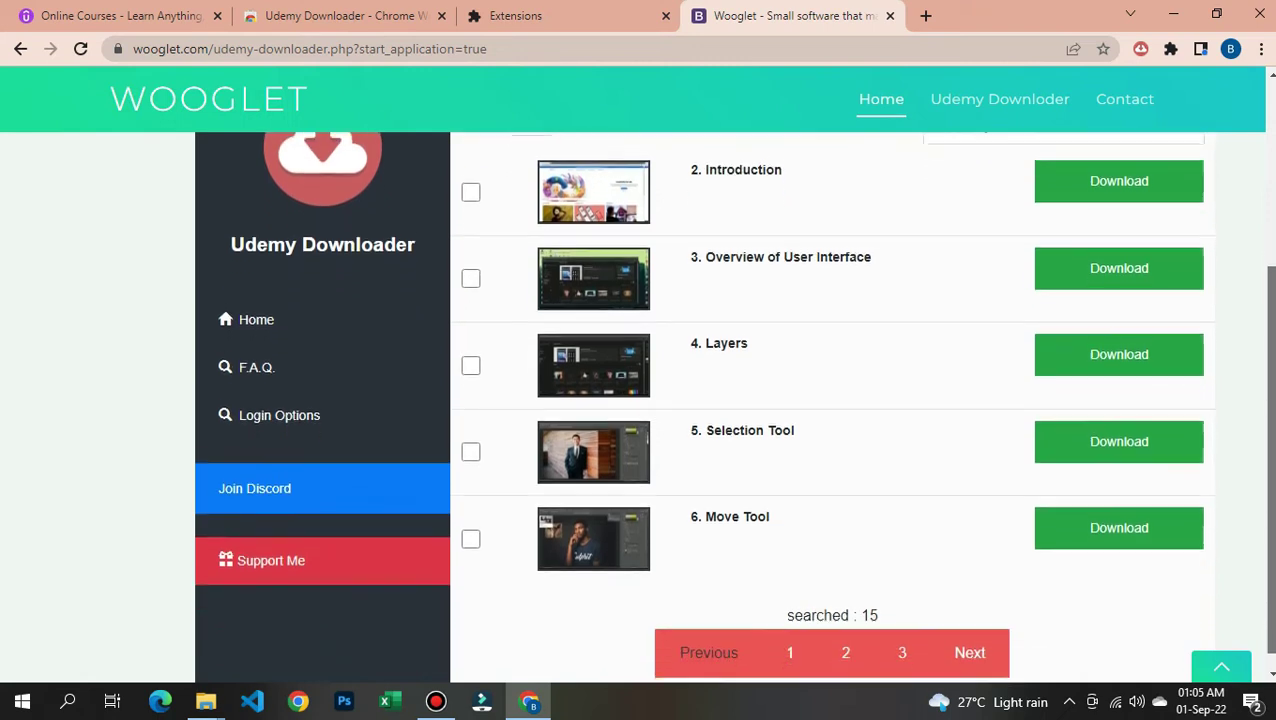
pyautogui.scroll(2, 733, 407)
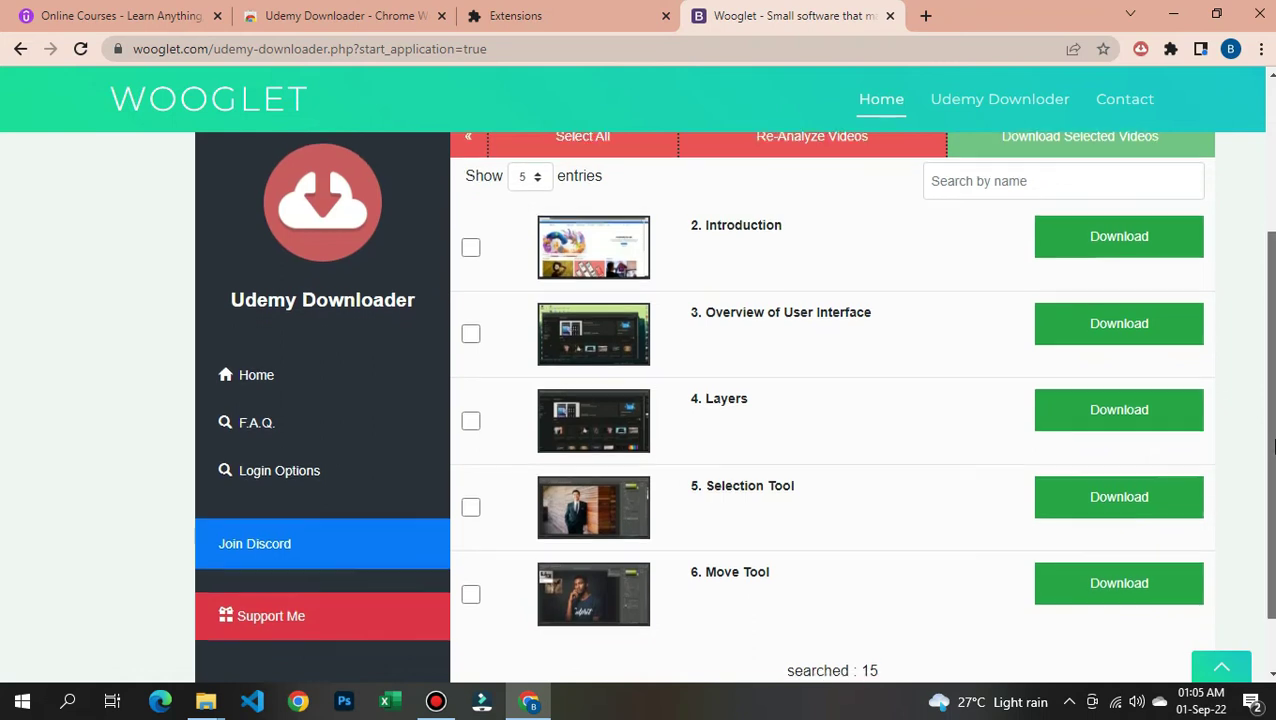
pyautogui.scroll(-1, 733, 407)
pyautogui.scroll(1, 733, 407)
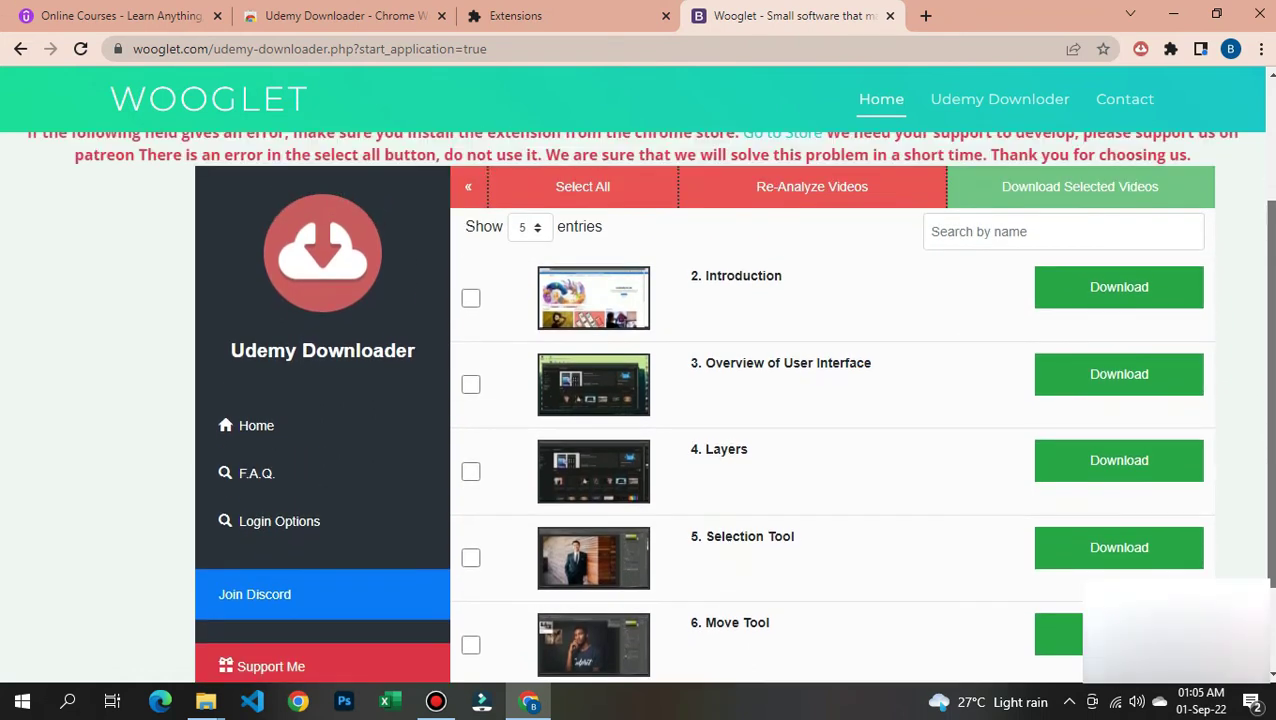
pyautogui.scroll(-1, 733, 407)
pyautogui.scroll(1, 733, 407)
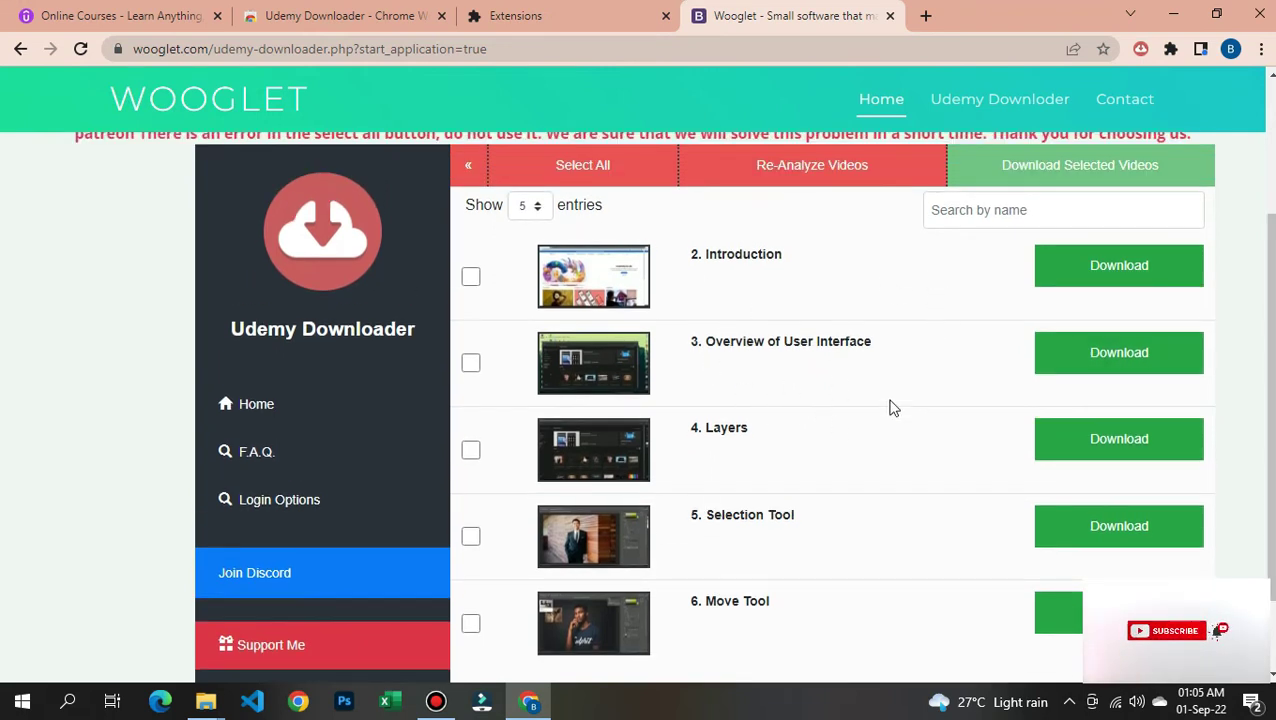
# Step: Try selecting all videos, and then just Introduction and Overview of User Interface, clearing each selection again
pyautogui.click(589, 174)
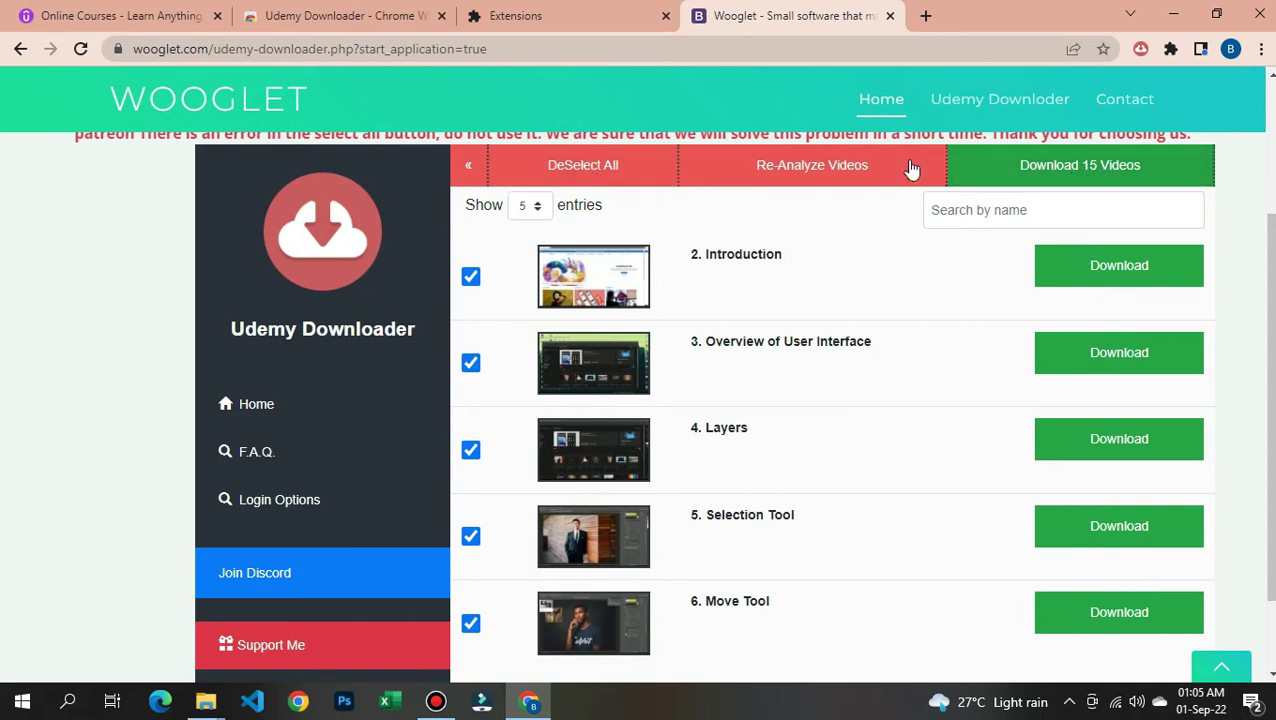
pyautogui.click(576, 174)
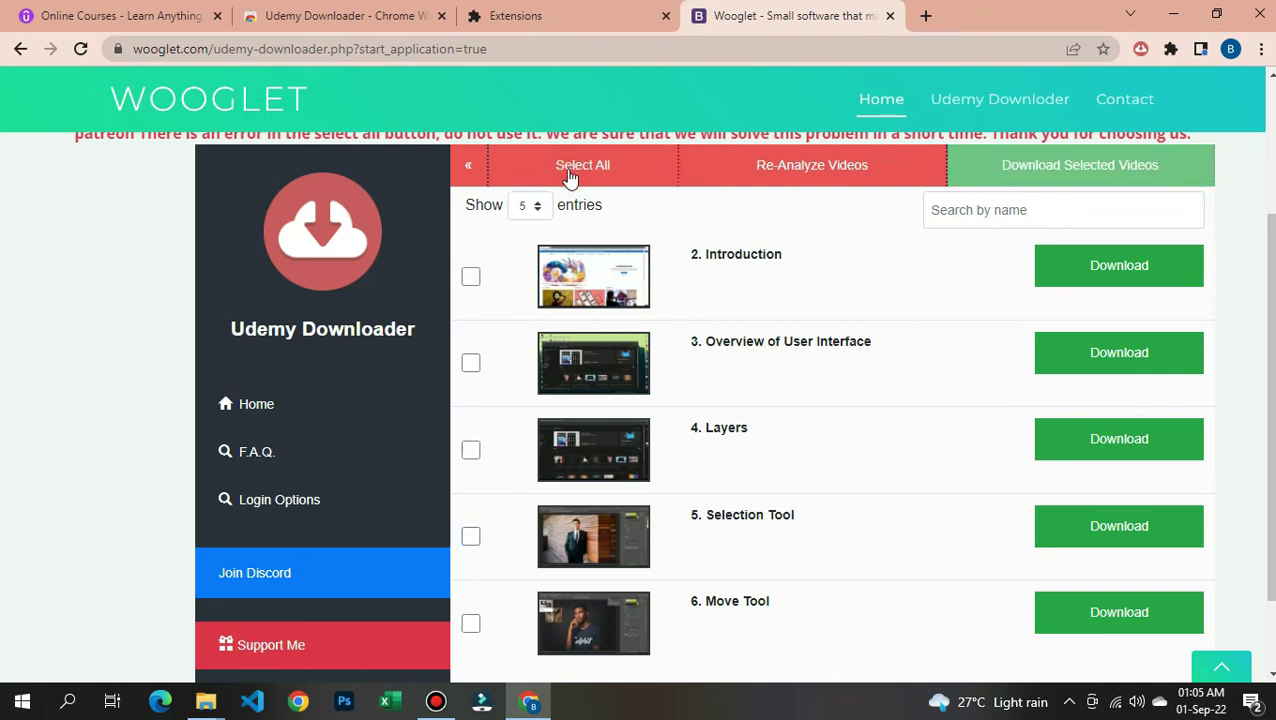
pyautogui.click(471, 278)
pyautogui.click(470, 365)
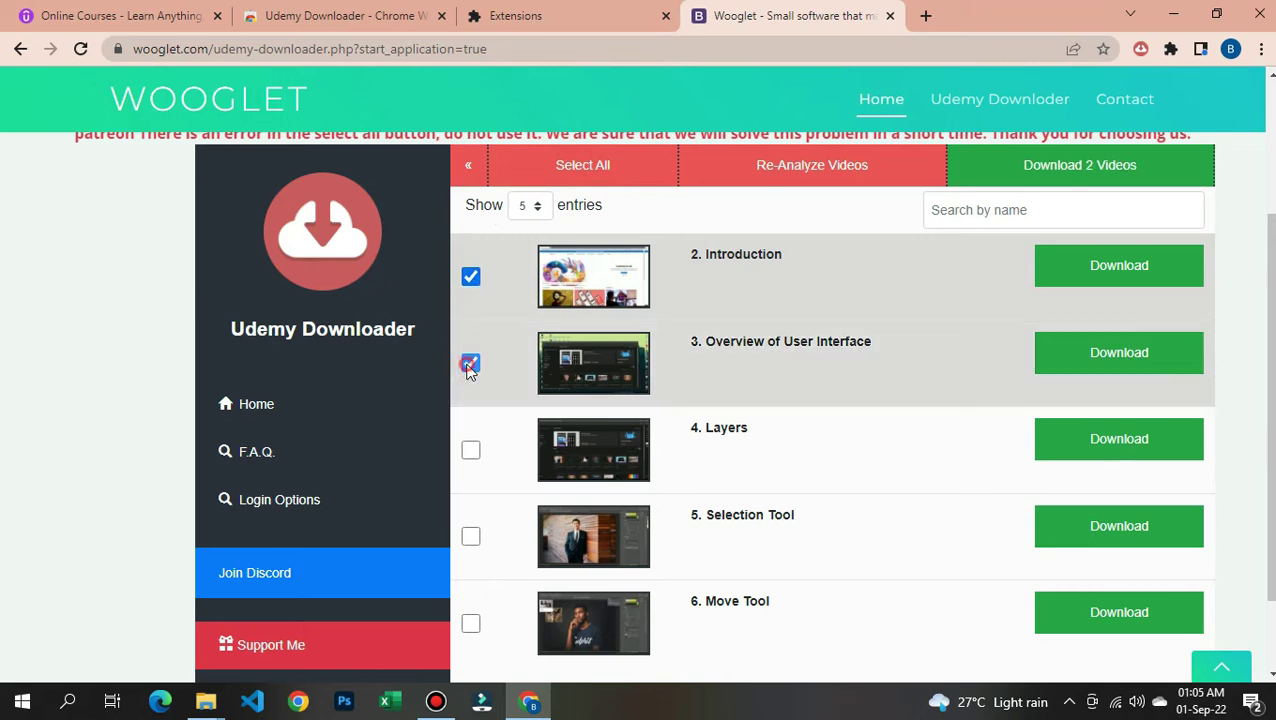
pyautogui.click(470, 365)
pyautogui.click(470, 278)
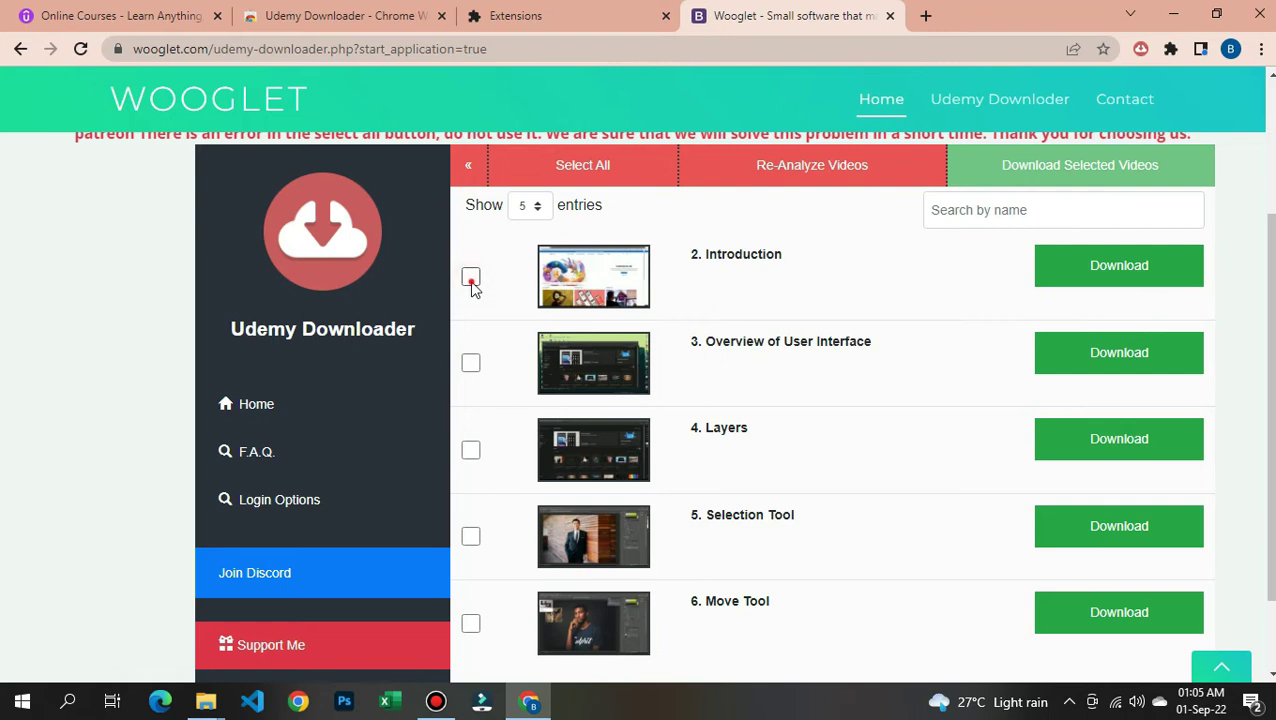
# Step: Select the "2. Introduction" video and download it at 720 quality, saving it as "2 Introduction_720p.mp4" in the course folder
pyautogui.click(470, 278)
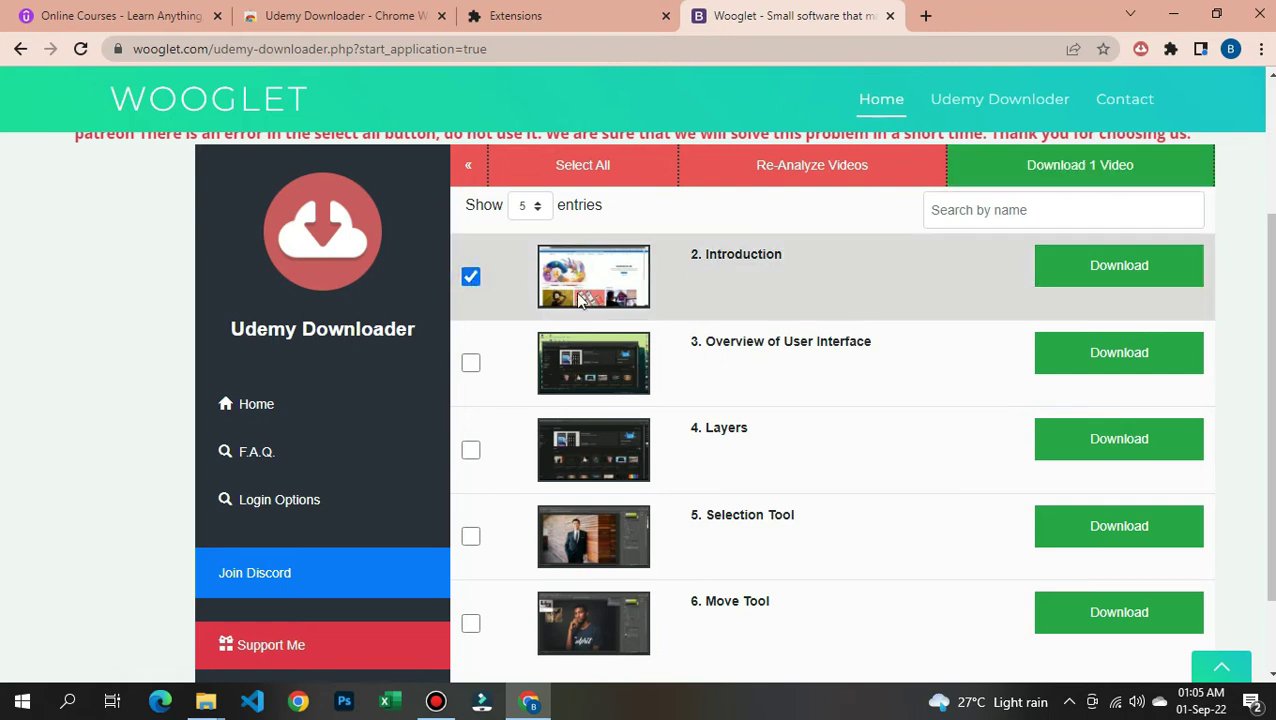
pyautogui.click(1122, 270)
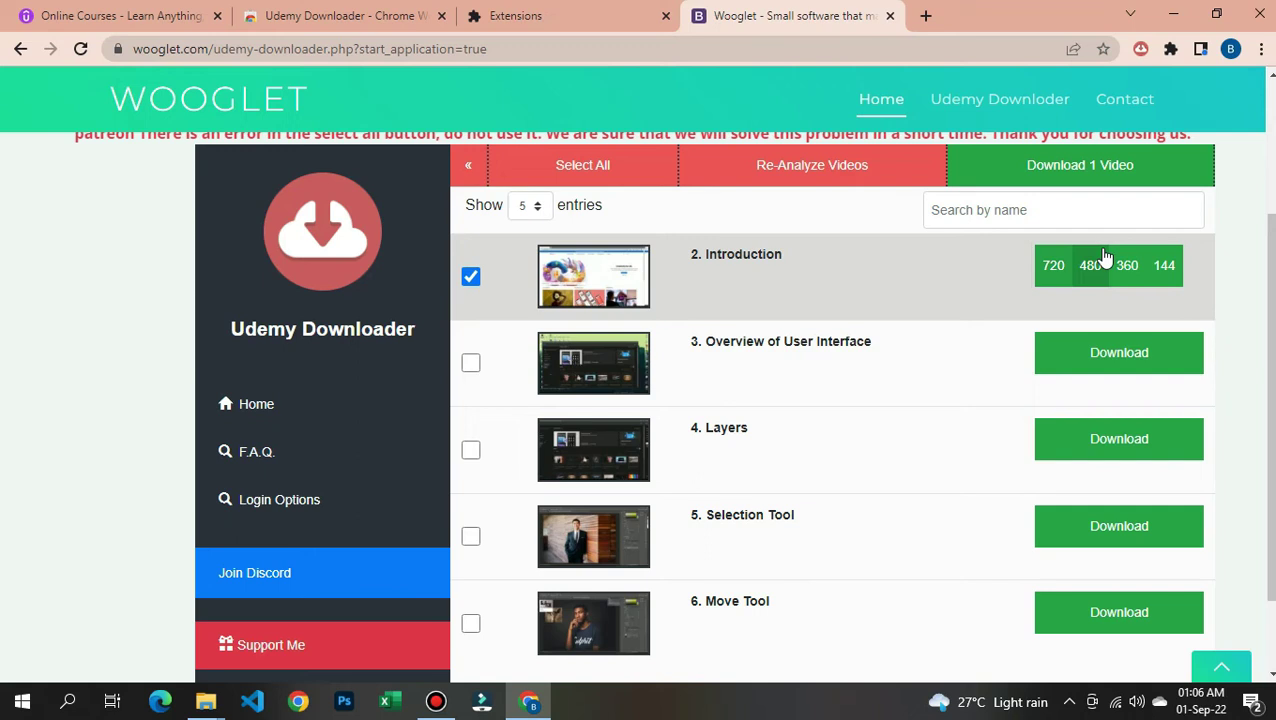
pyautogui.click(1059, 280)
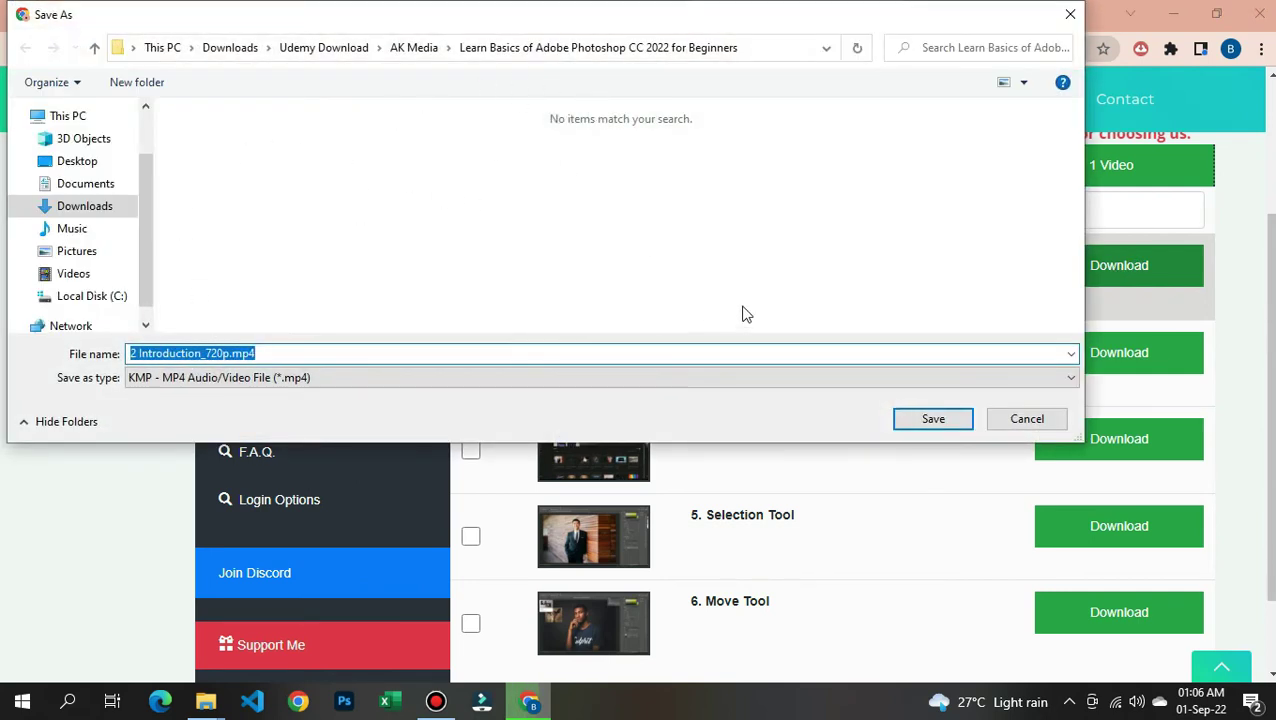
pyautogui.click(945, 420)
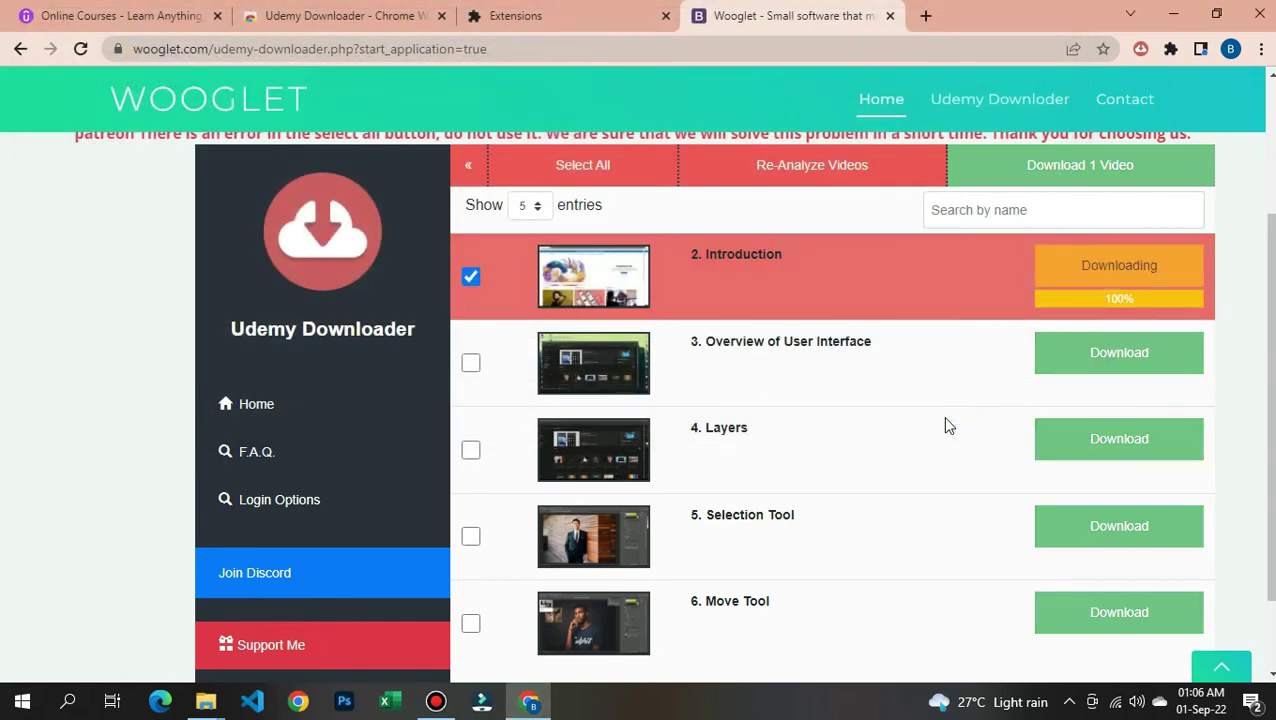
# Step: Select the "3. Overview of User Interface" video and download it at 720 quality as "3 Overview of User Interface_720p.mp4"
pyautogui.click(470, 362)
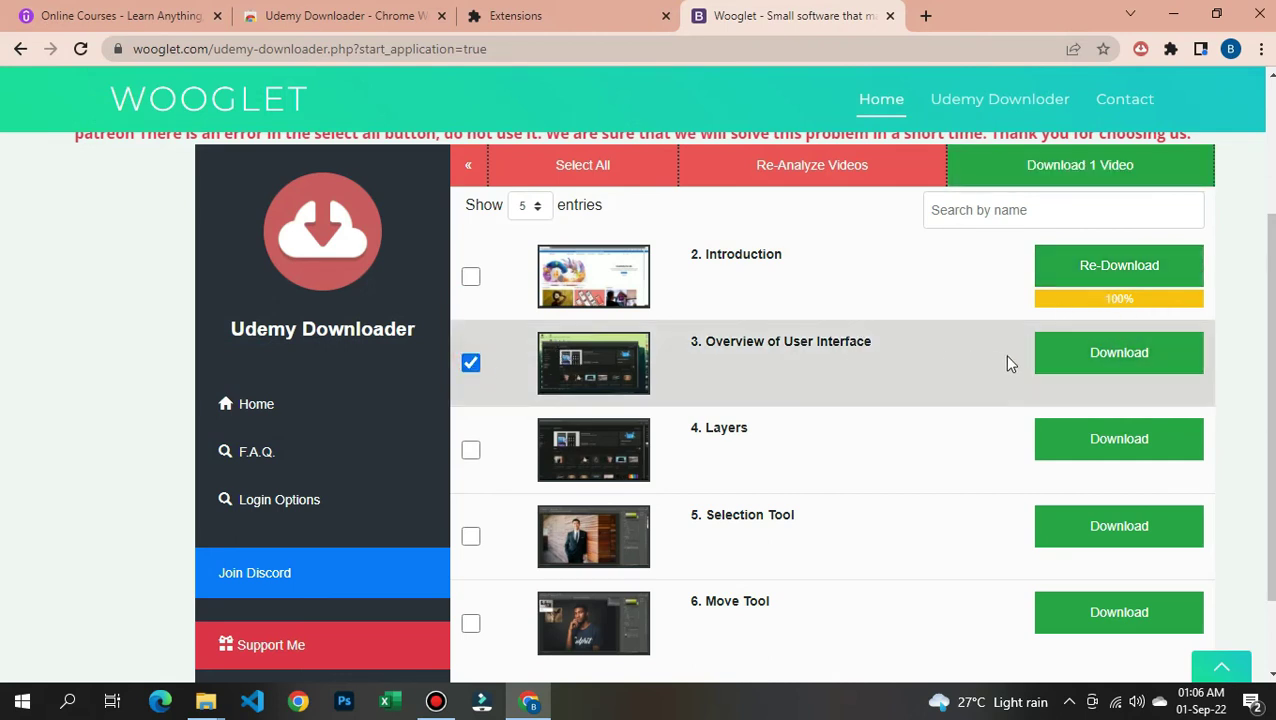
pyautogui.click(1110, 358)
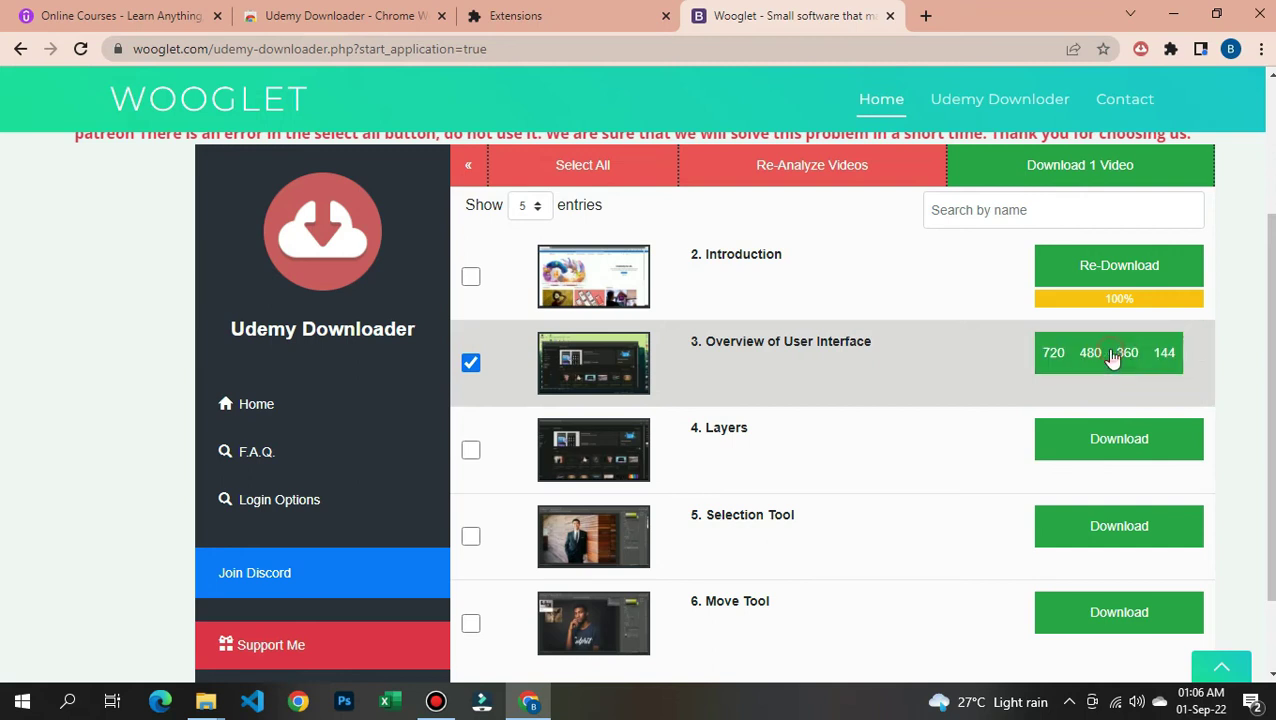
pyautogui.click(1055, 355)
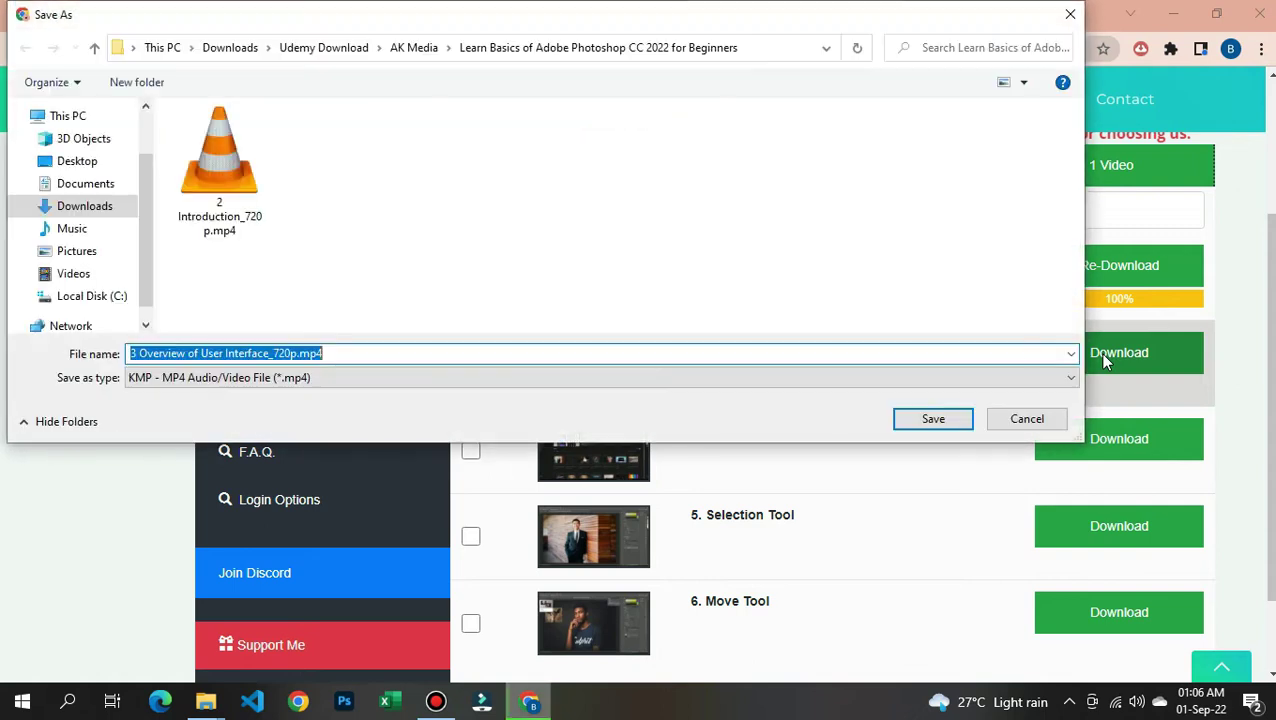
pyautogui.click(937, 418)
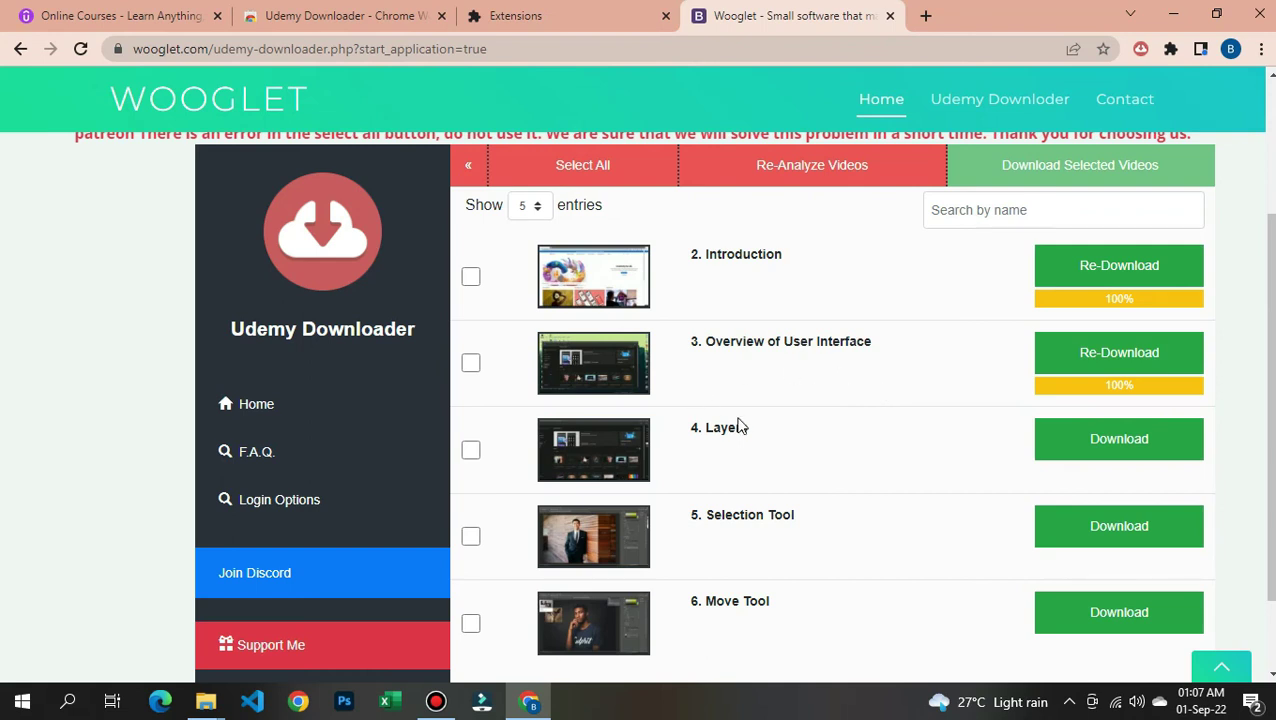
# Step: Select the "4. Layers" video and download it at 720 quality, saving it in the same course folder
pyautogui.click(470, 449)
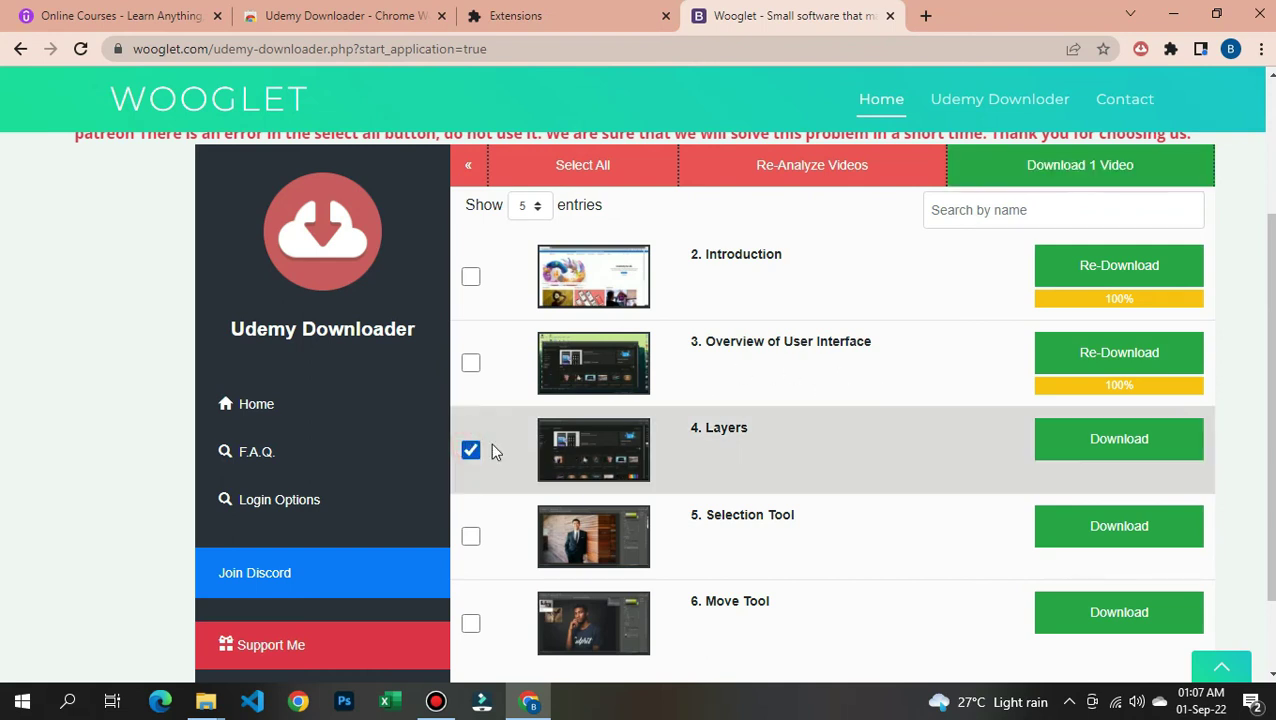
pyautogui.click(1118, 443)
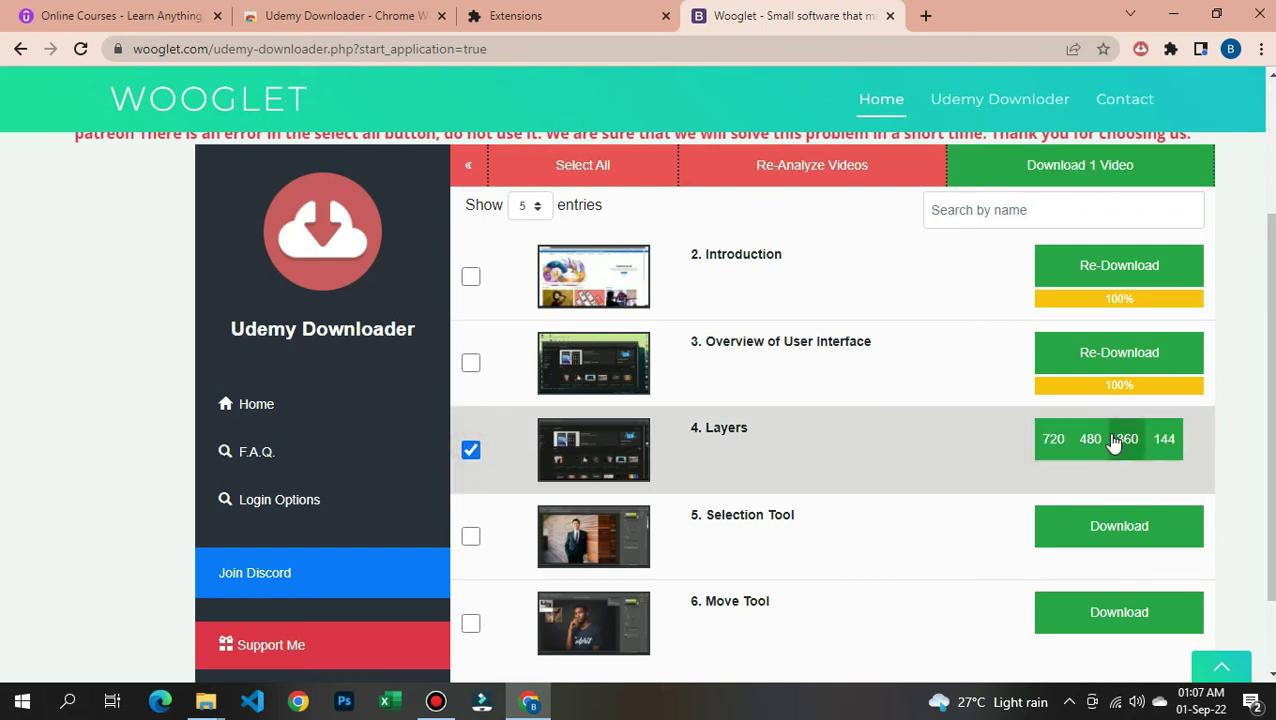
pyautogui.click(1055, 440)
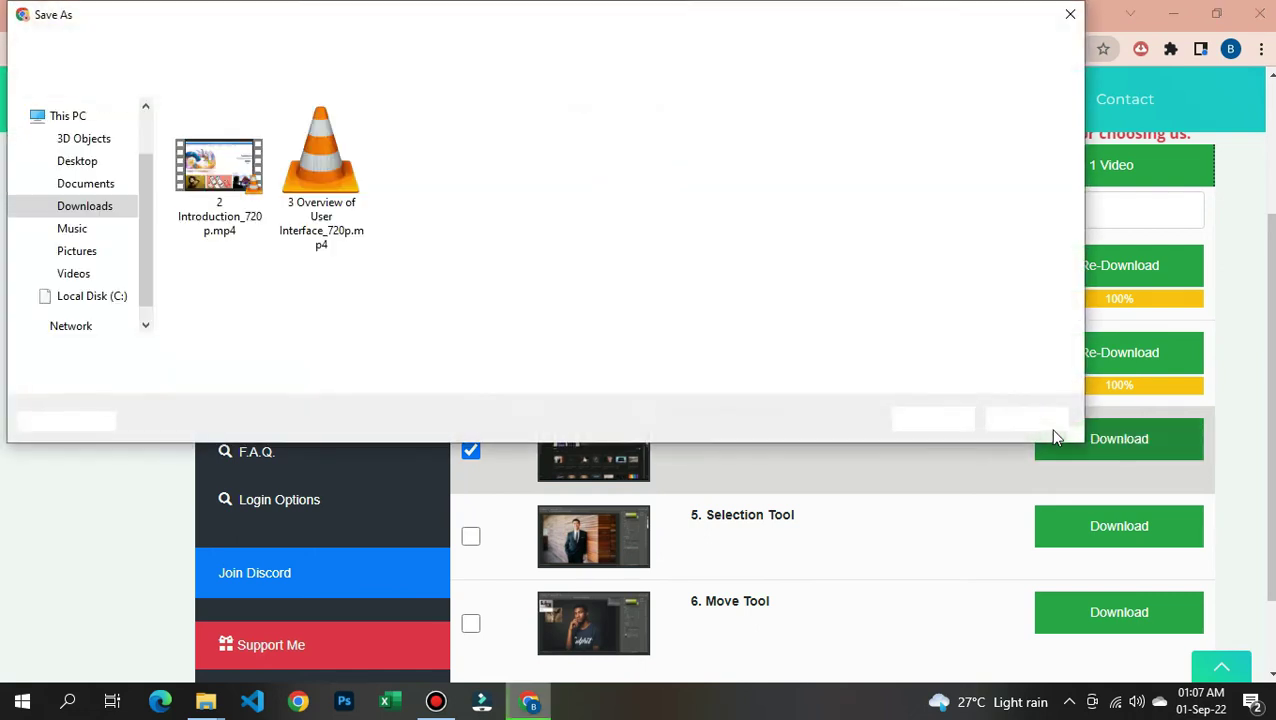
pyautogui.click(924, 427)
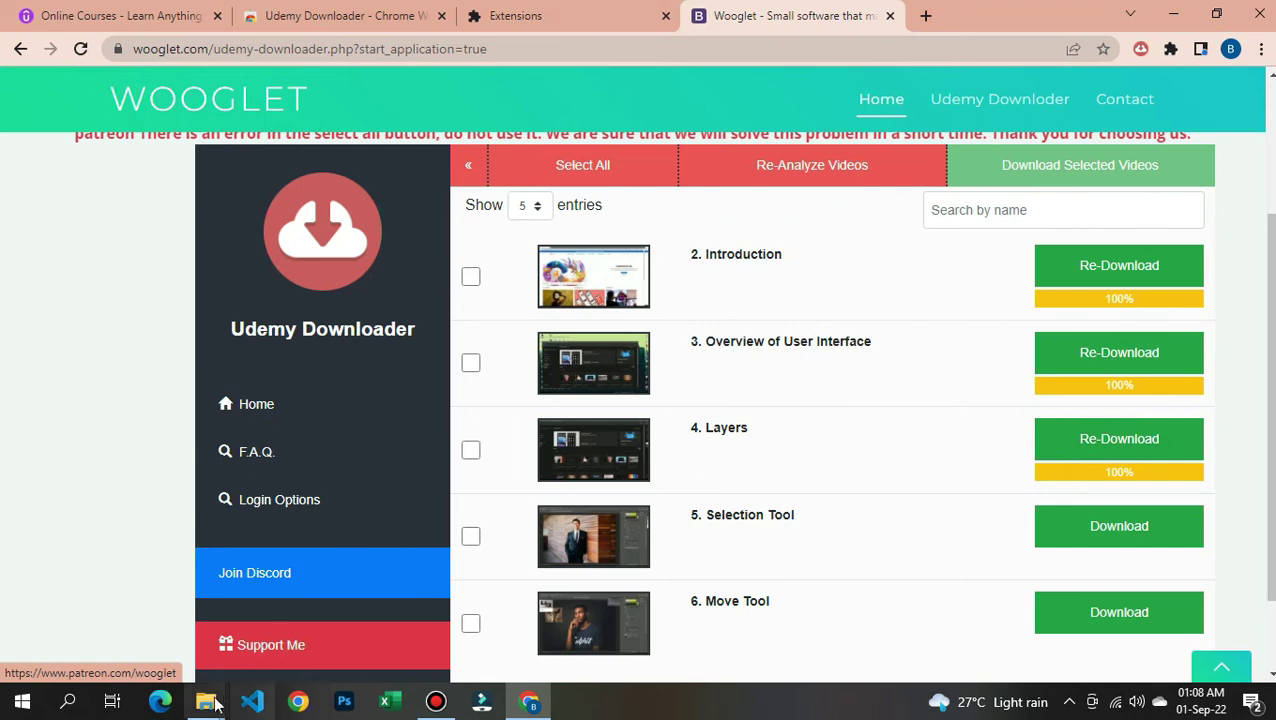
# Step: Switch to File Explorer and open the "Learn Basics of Adobe Photoshop CC 2022 for Beginners" folder under Udemy Download > AK Media
pyautogui.moveTo(205, 705)
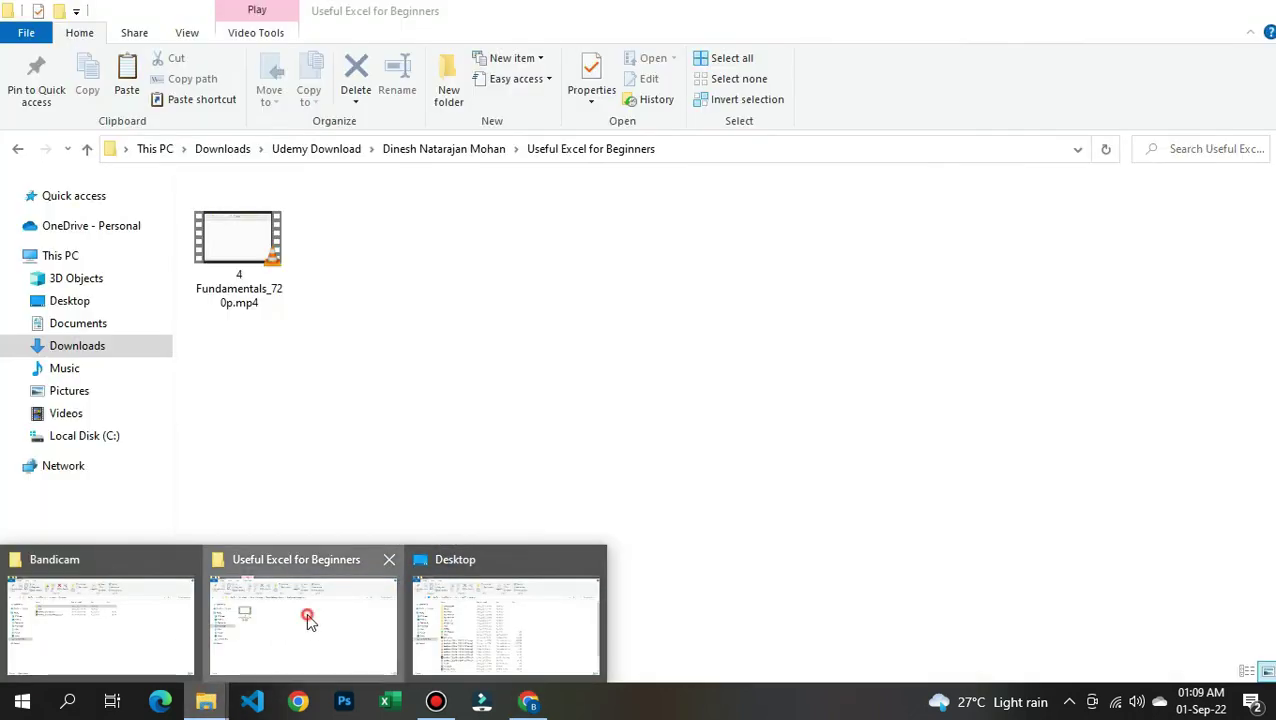
pyautogui.click(306, 612)
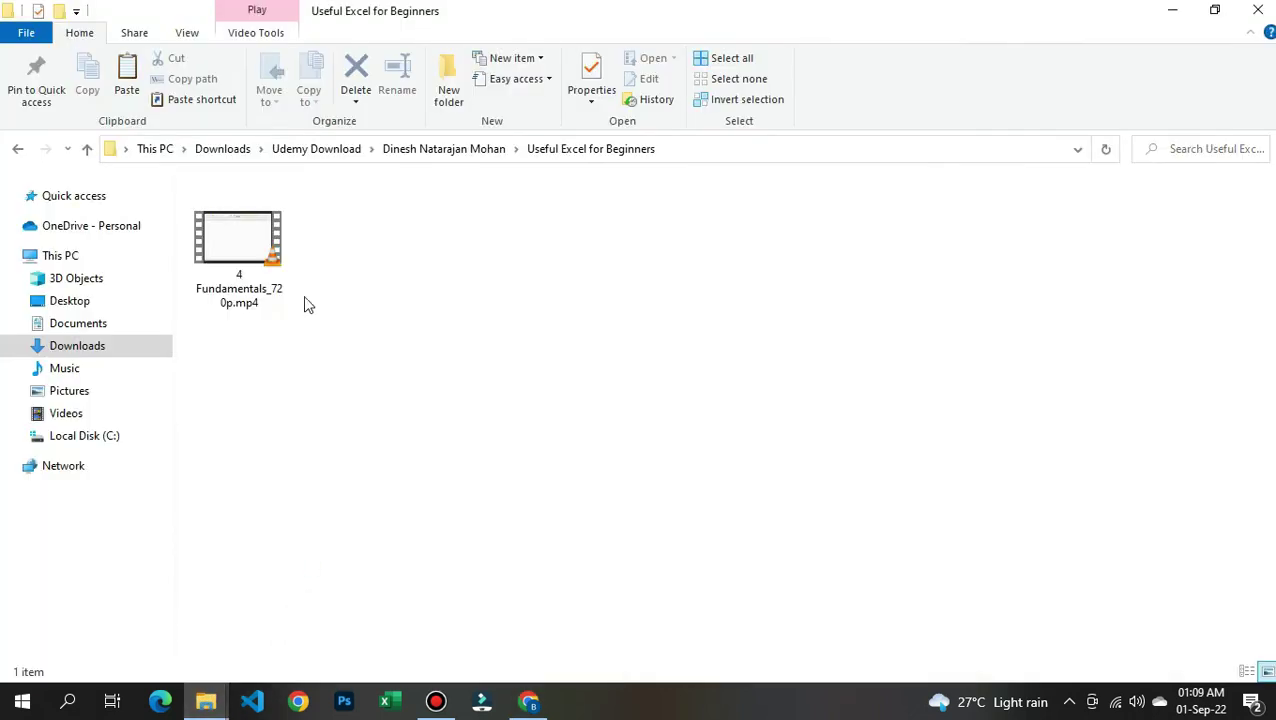
pyautogui.click(310, 149)
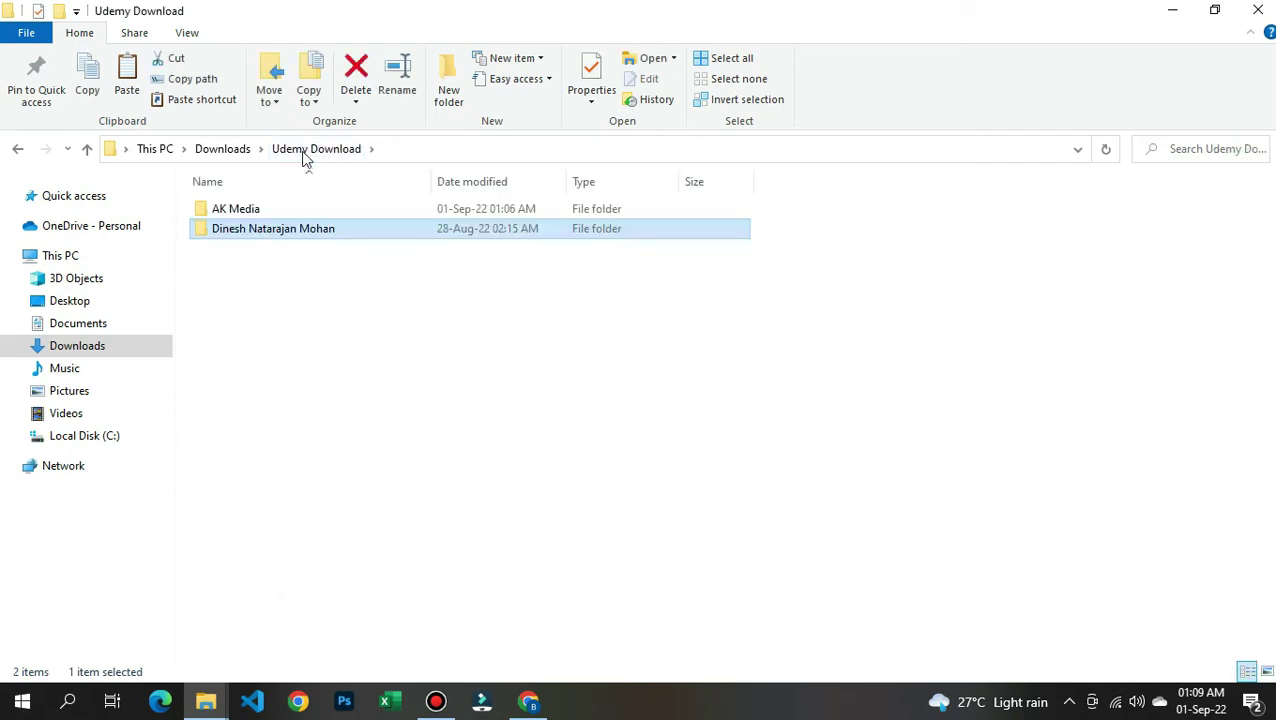
pyautogui.doubleClick(247, 208)
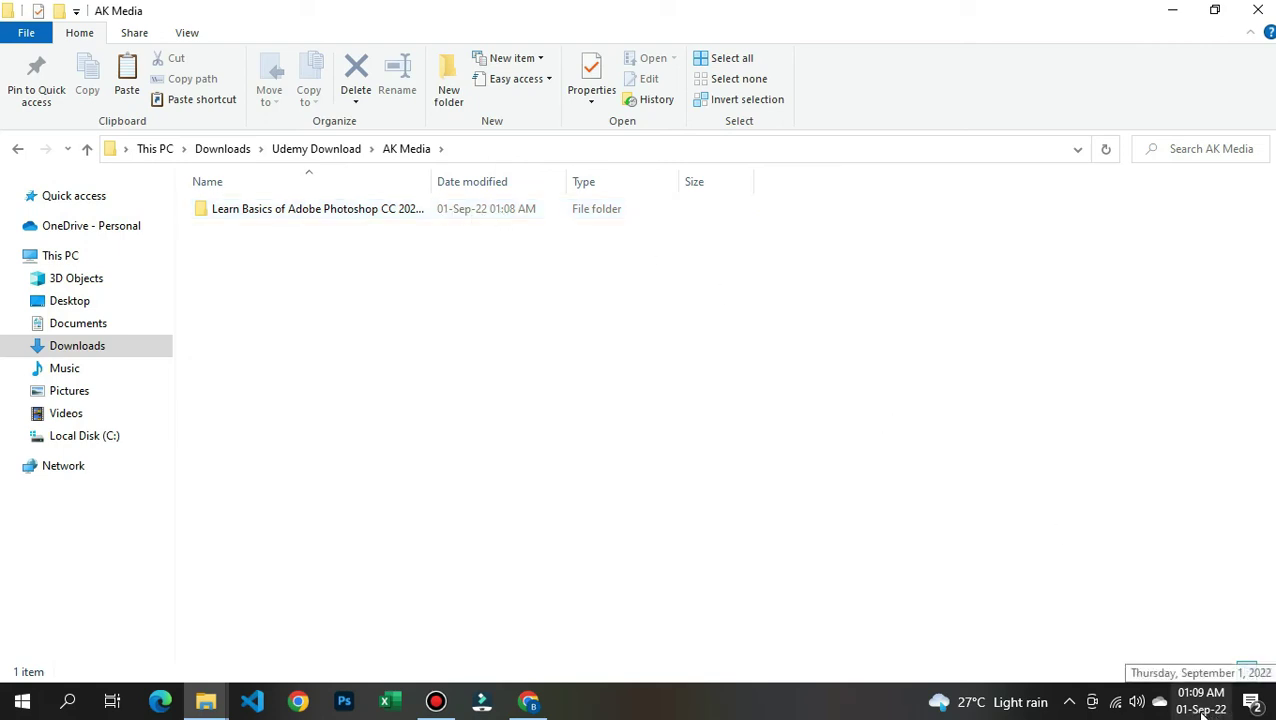
pyautogui.doubleClick(408, 212)
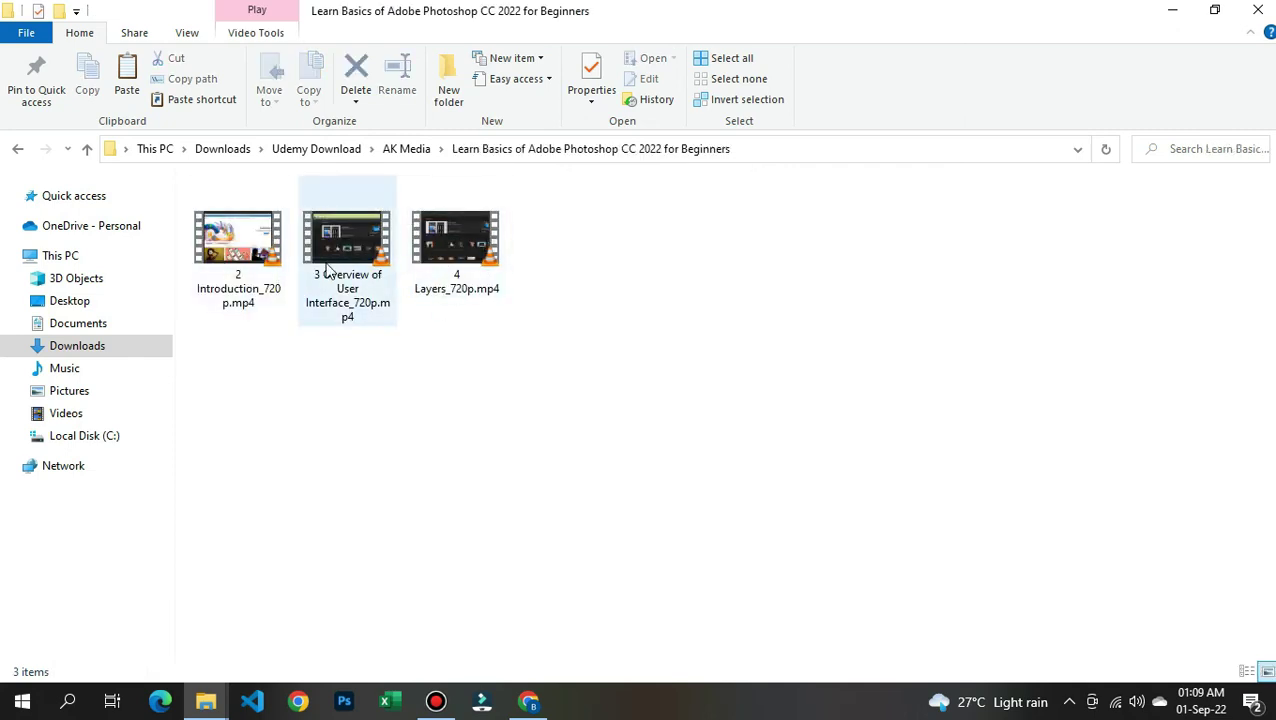
# Step: Play "2 Introduction_720p.mp4" in VLC, skip ahead through it to check playback, and close the player
pyautogui.doubleClick(240, 258)
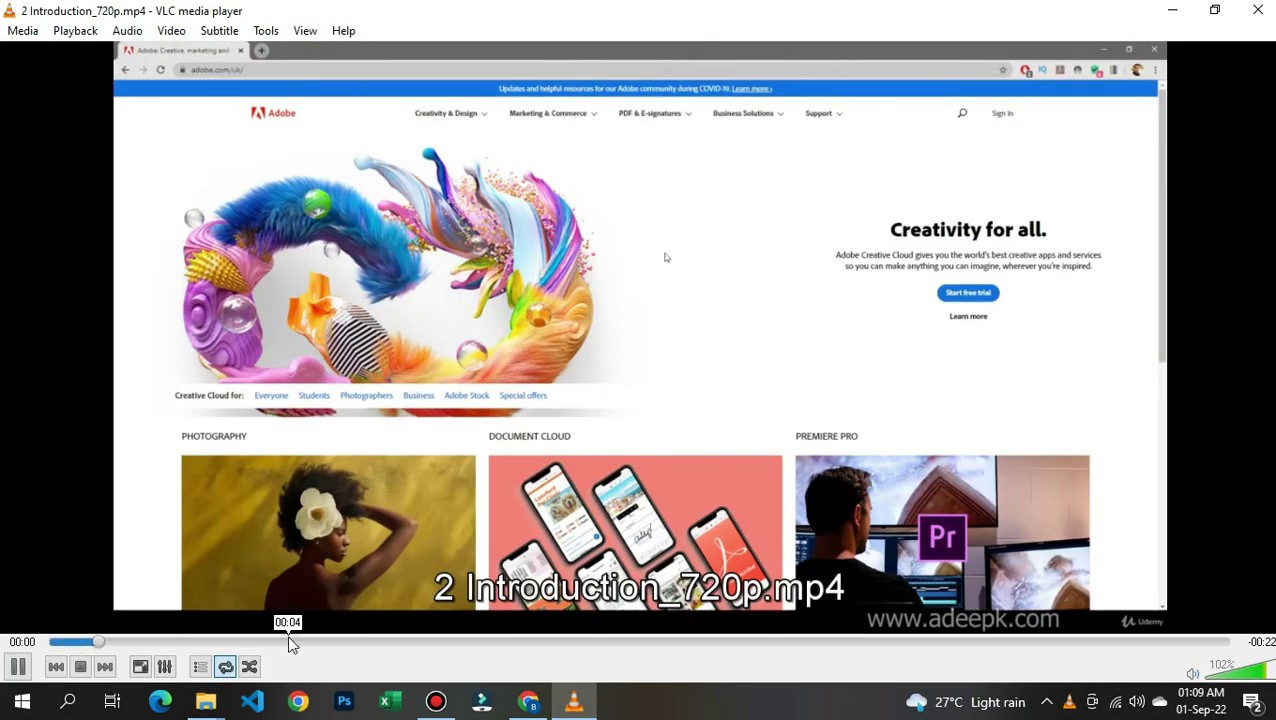
pyautogui.click(296, 642)
pyautogui.click(425, 642)
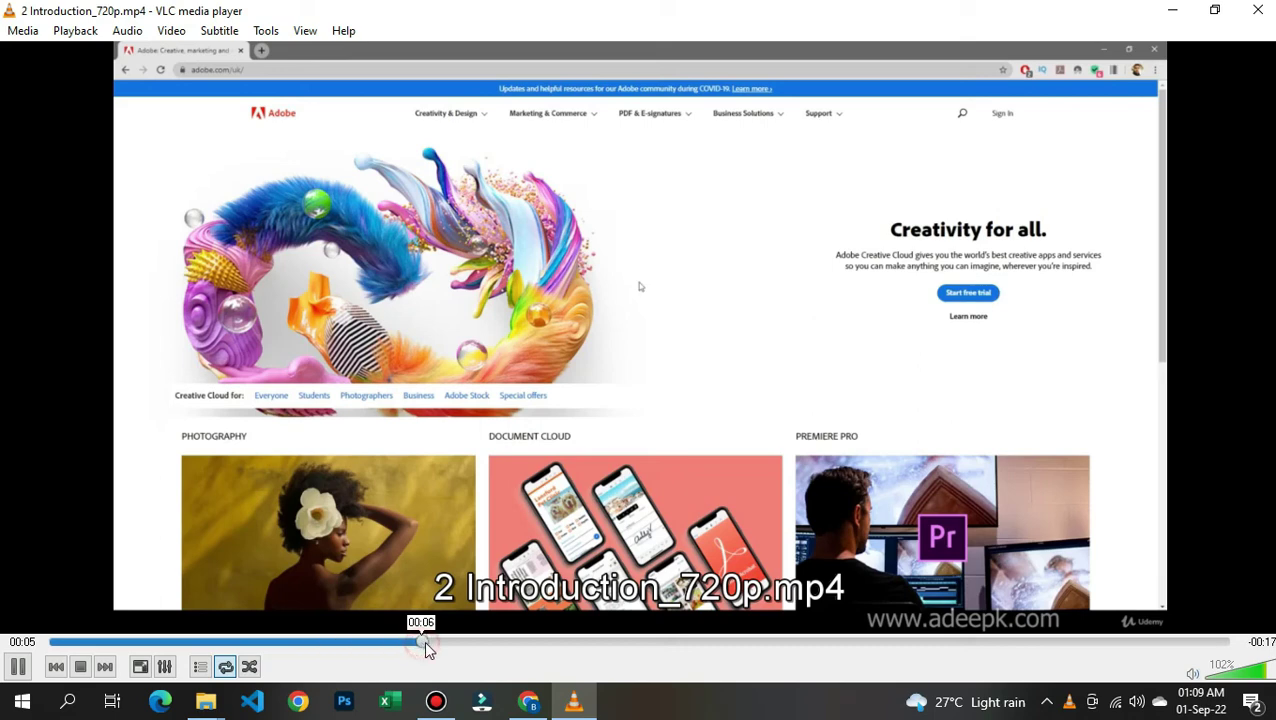
pyautogui.click(546, 648)
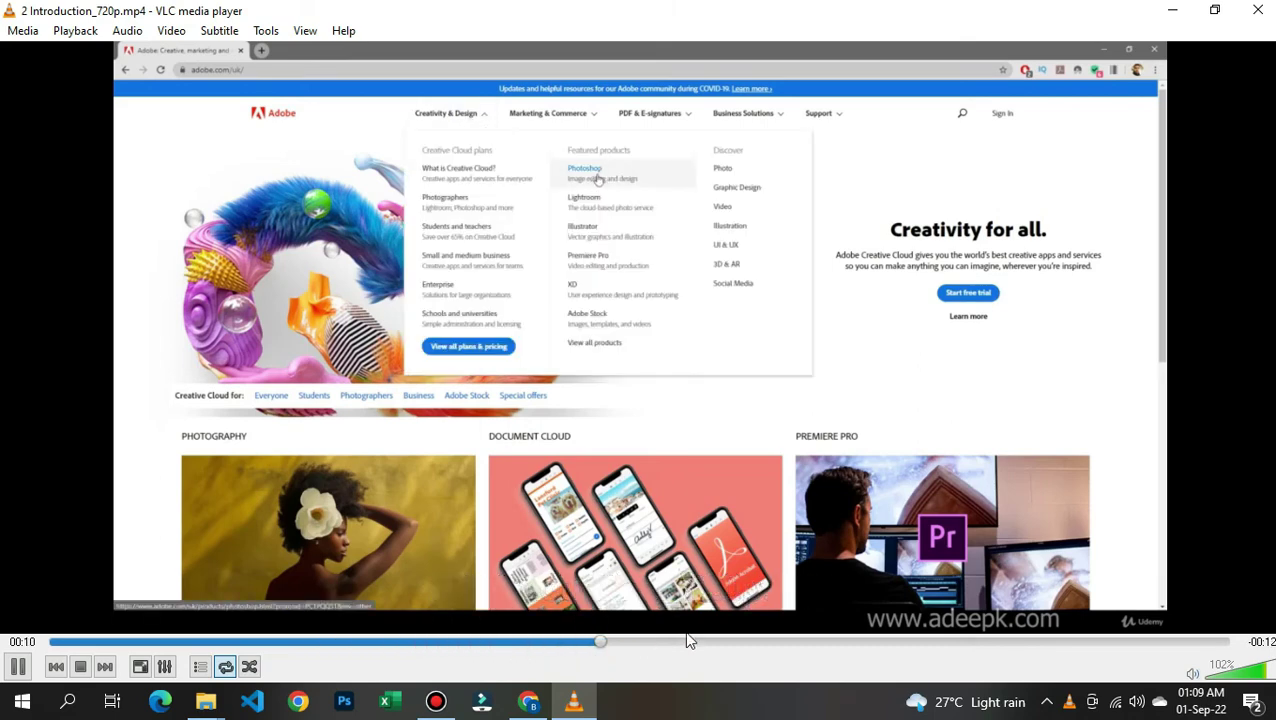
pyautogui.click(1257, 10)
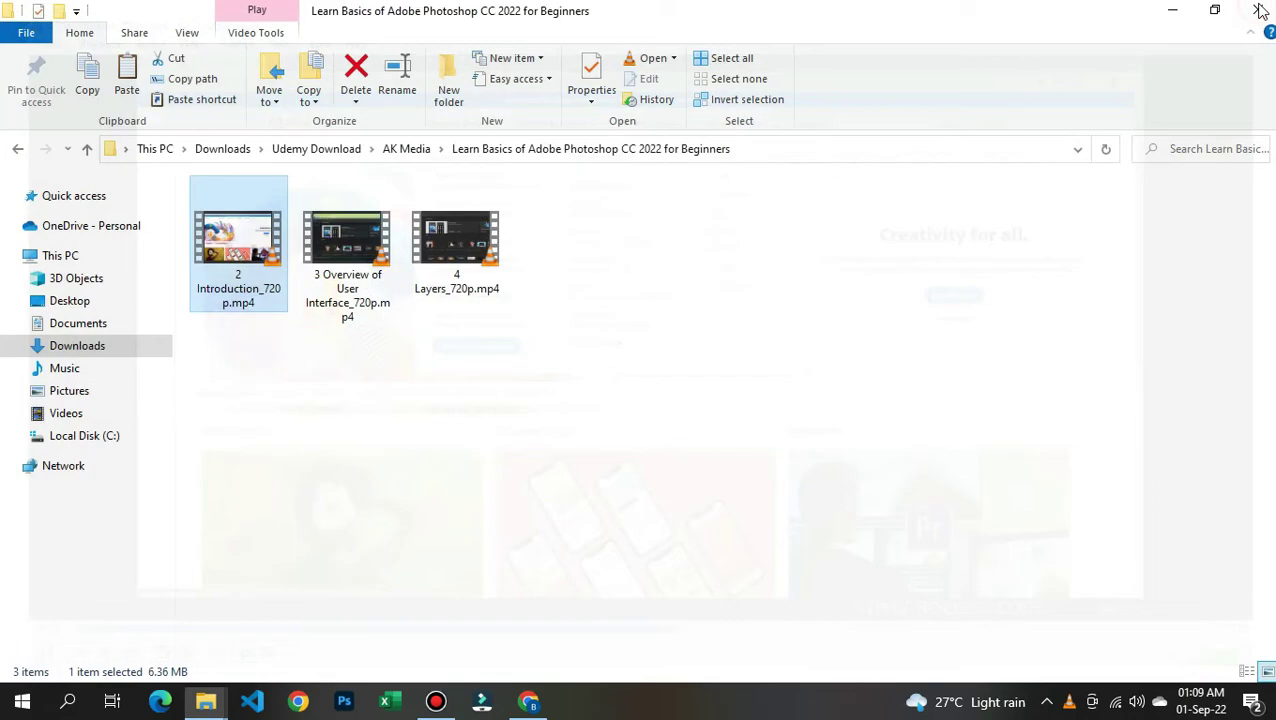
# Step: Switch back to Chrome and review the Udemy home page, the Udemy Downloader store page and the Wooglet download list
pyautogui.click(528, 701)
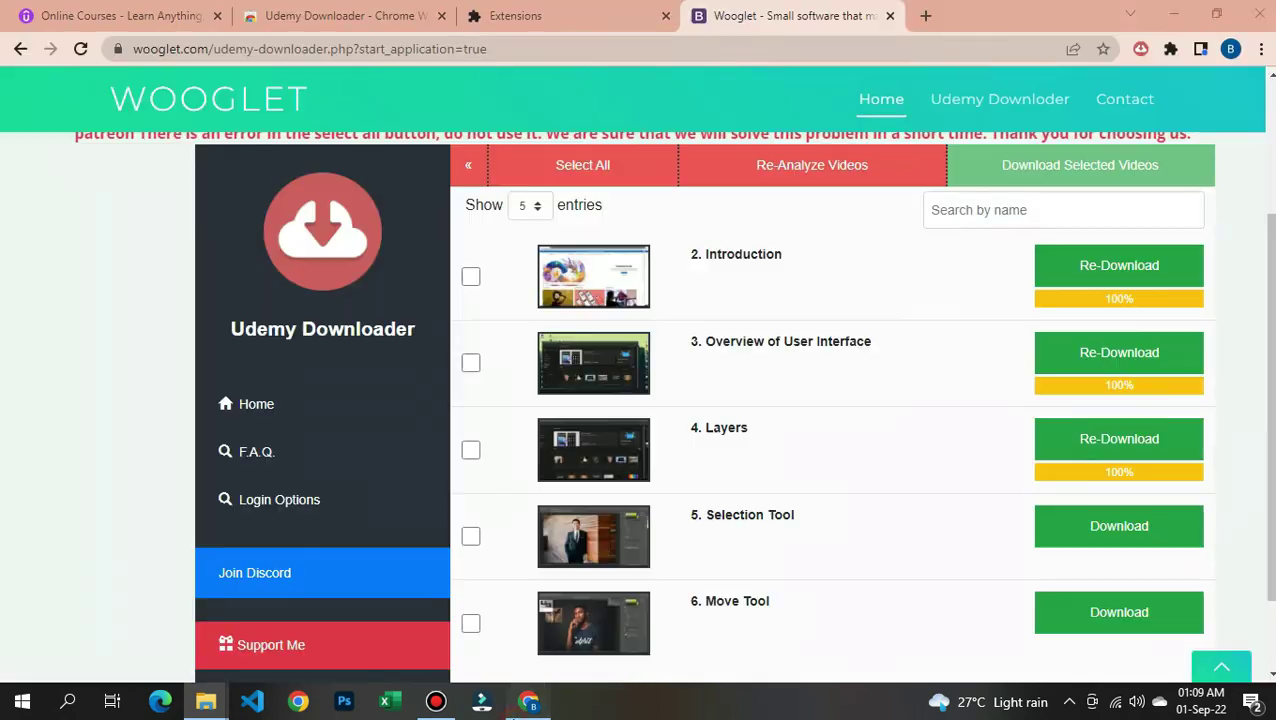
pyautogui.click(314, 14)
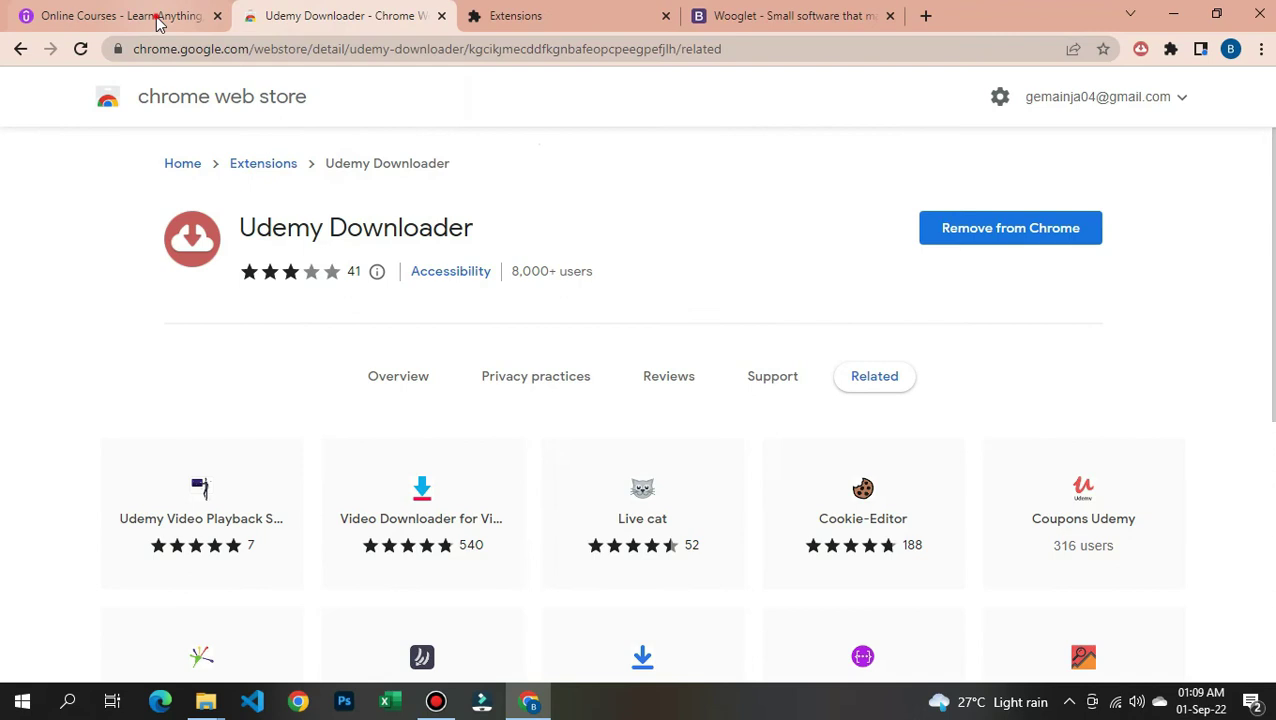
pyautogui.click(157, 22)
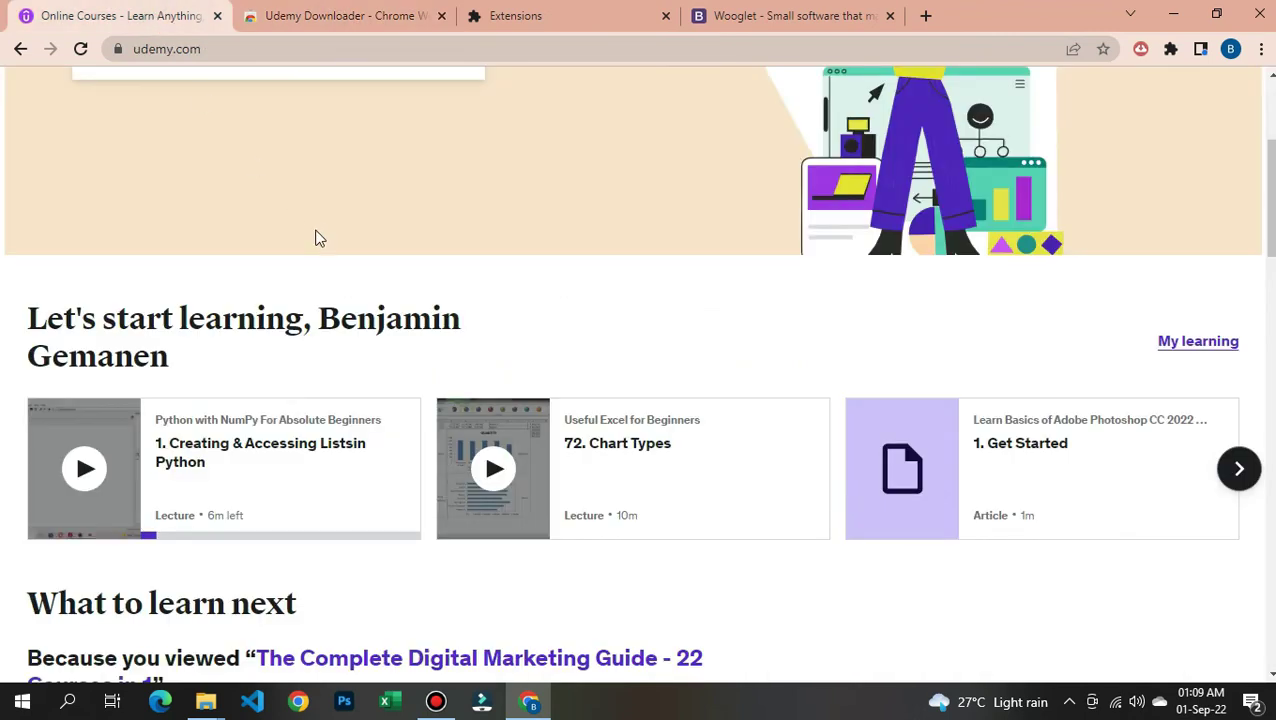
pyautogui.click(343, 18)
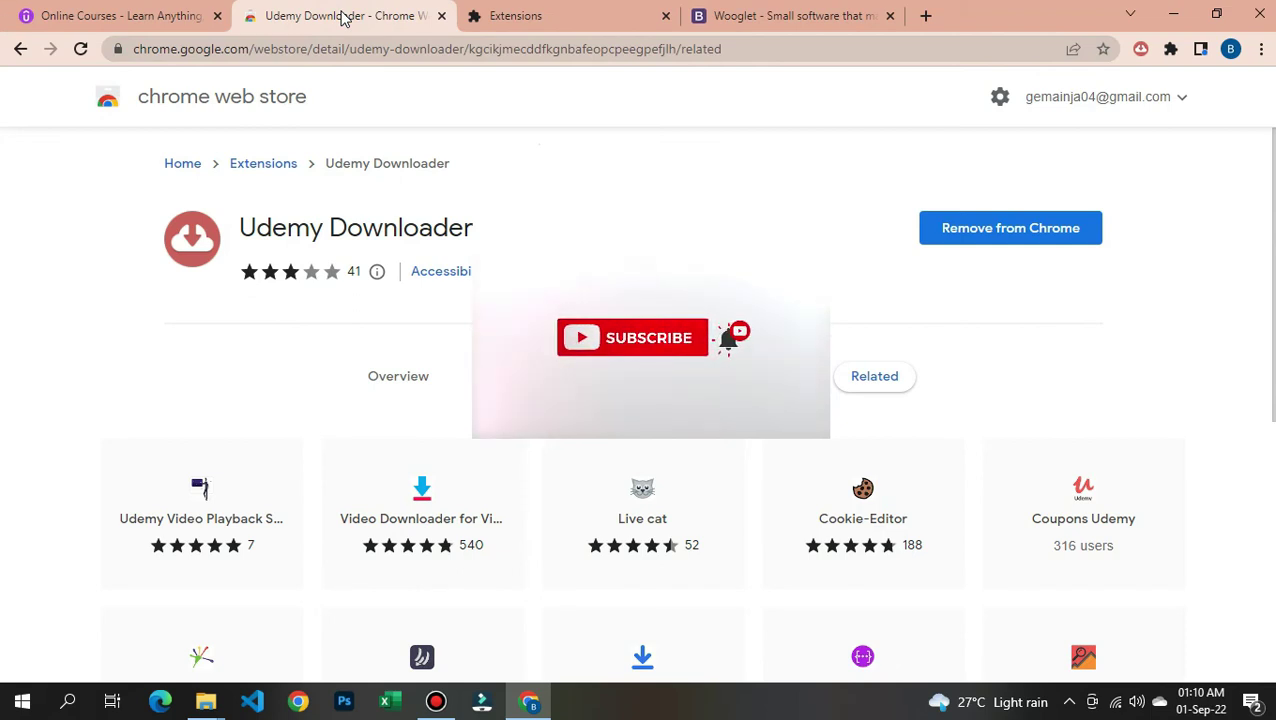
pyautogui.click(174, 14)
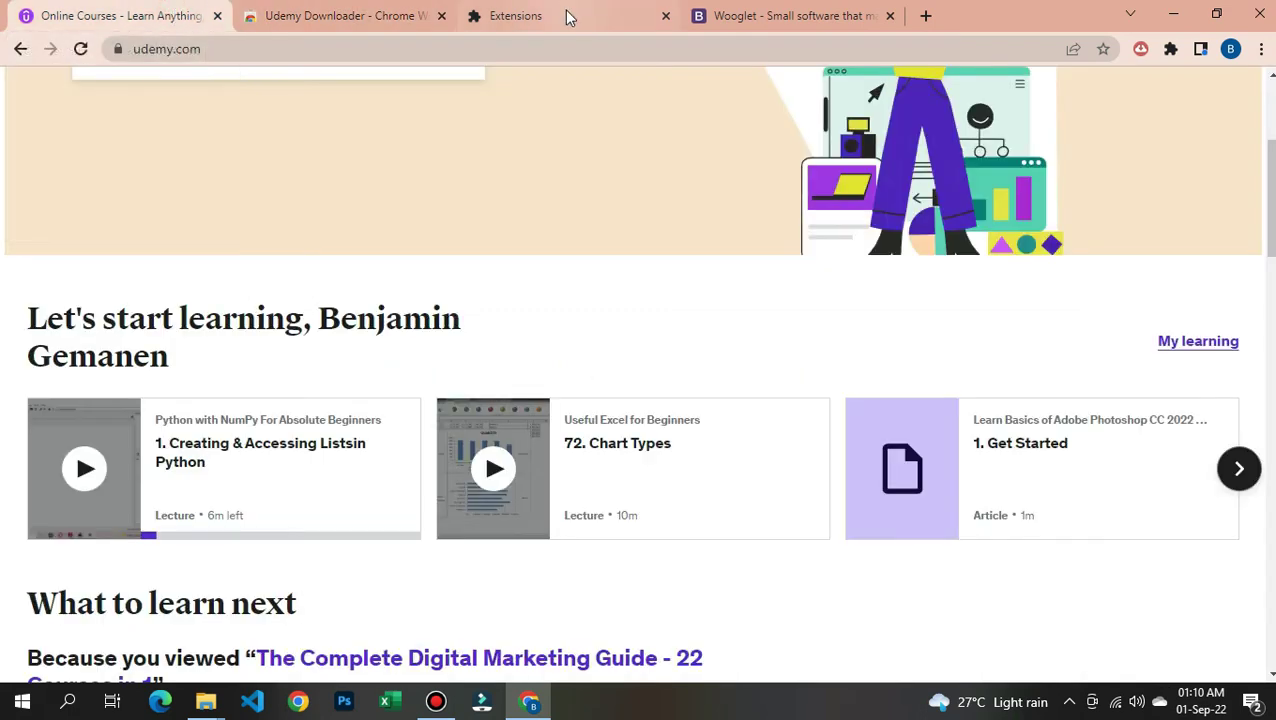
pyautogui.click(770, 15)
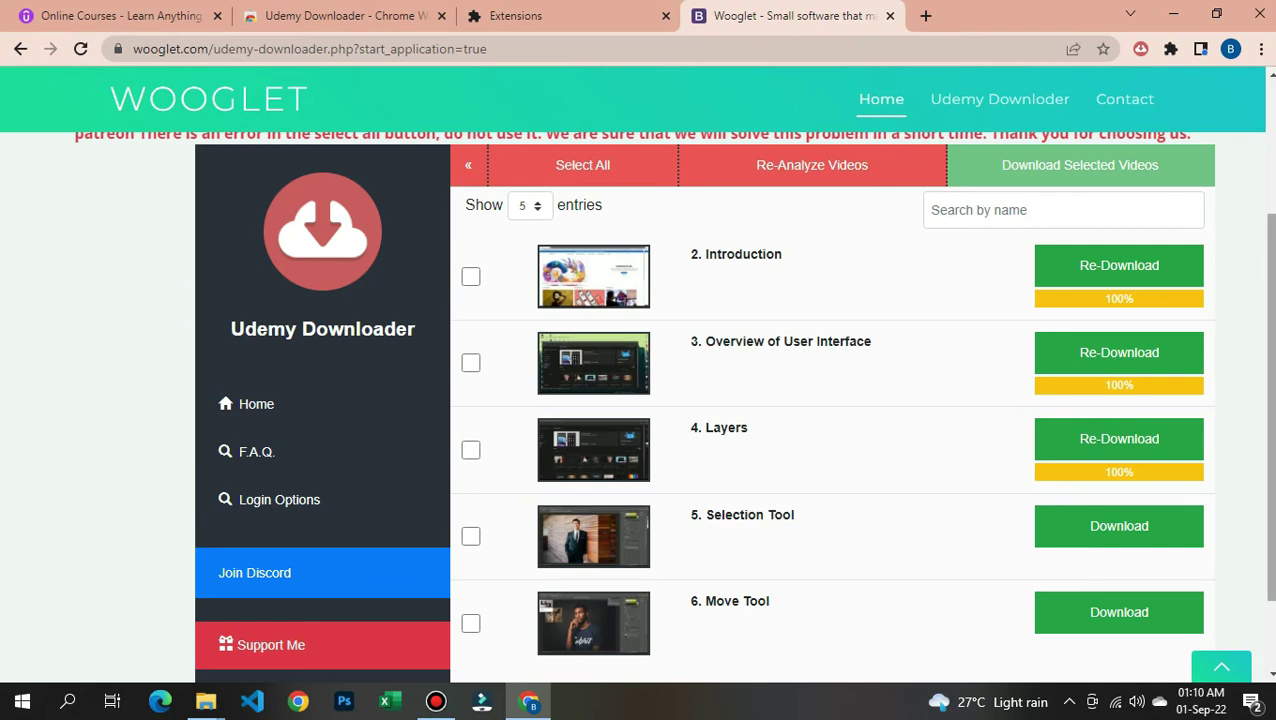
pyautogui.scroll(-1, 1267, 268)
pyautogui.scroll(1, 1267, 268)
pyautogui.scroll(3, 640, 400)
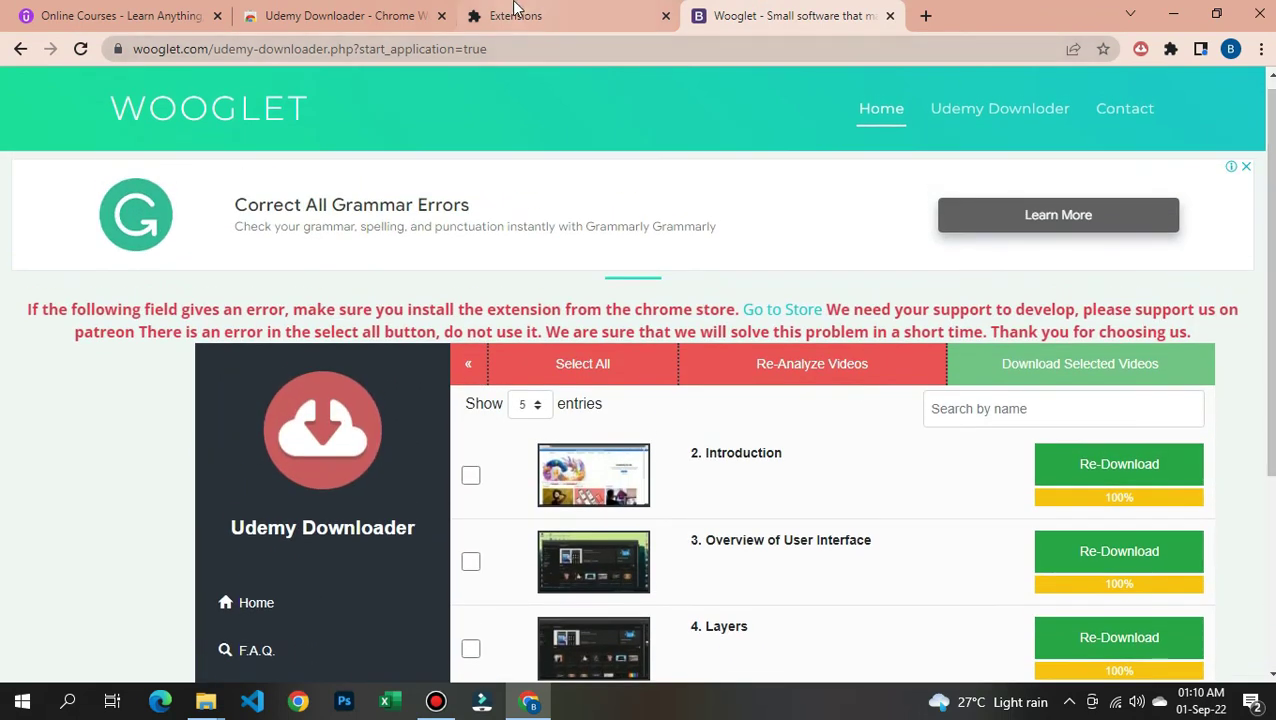
pyautogui.click(385, 19)
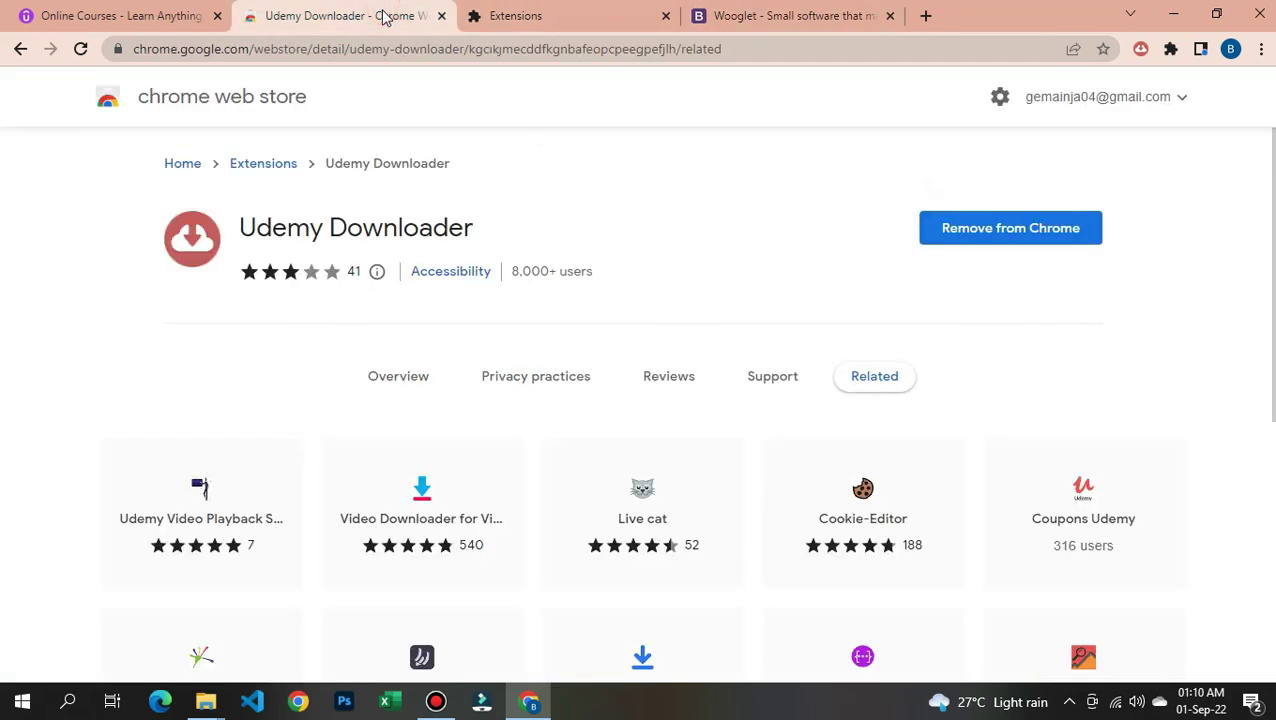
pyautogui.click(145, 17)
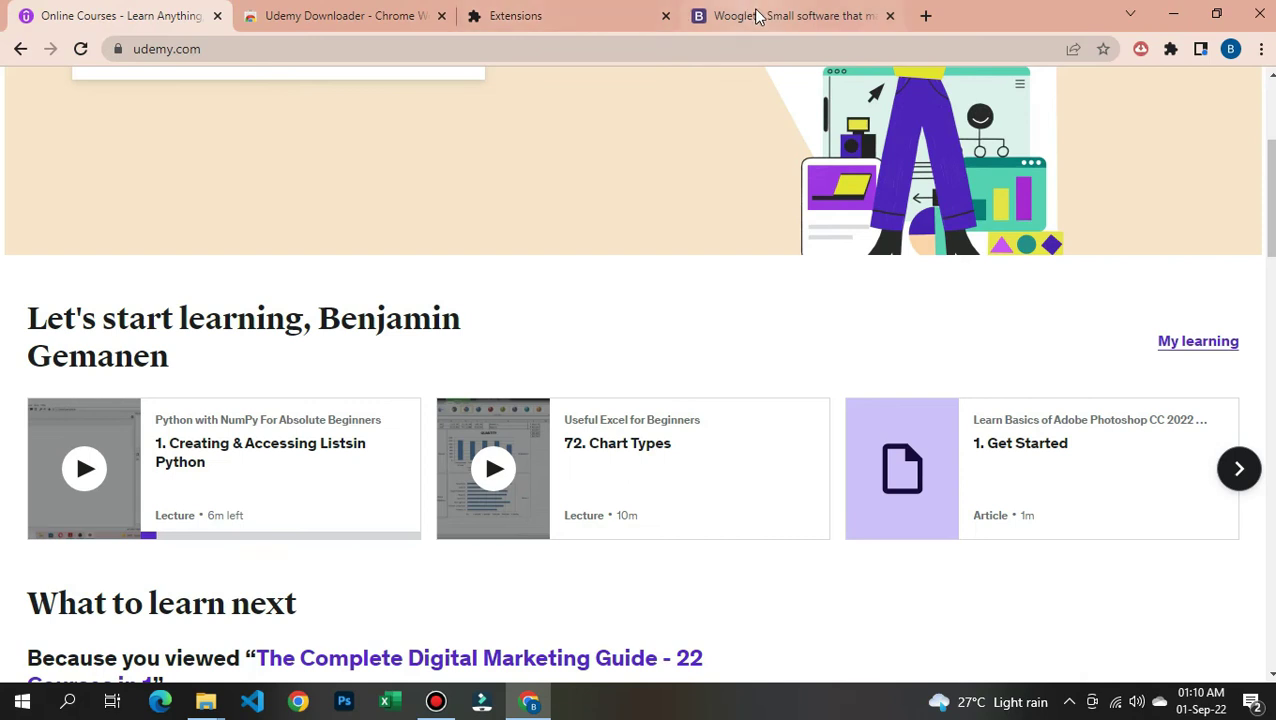
pyautogui.moveTo(757, 16)
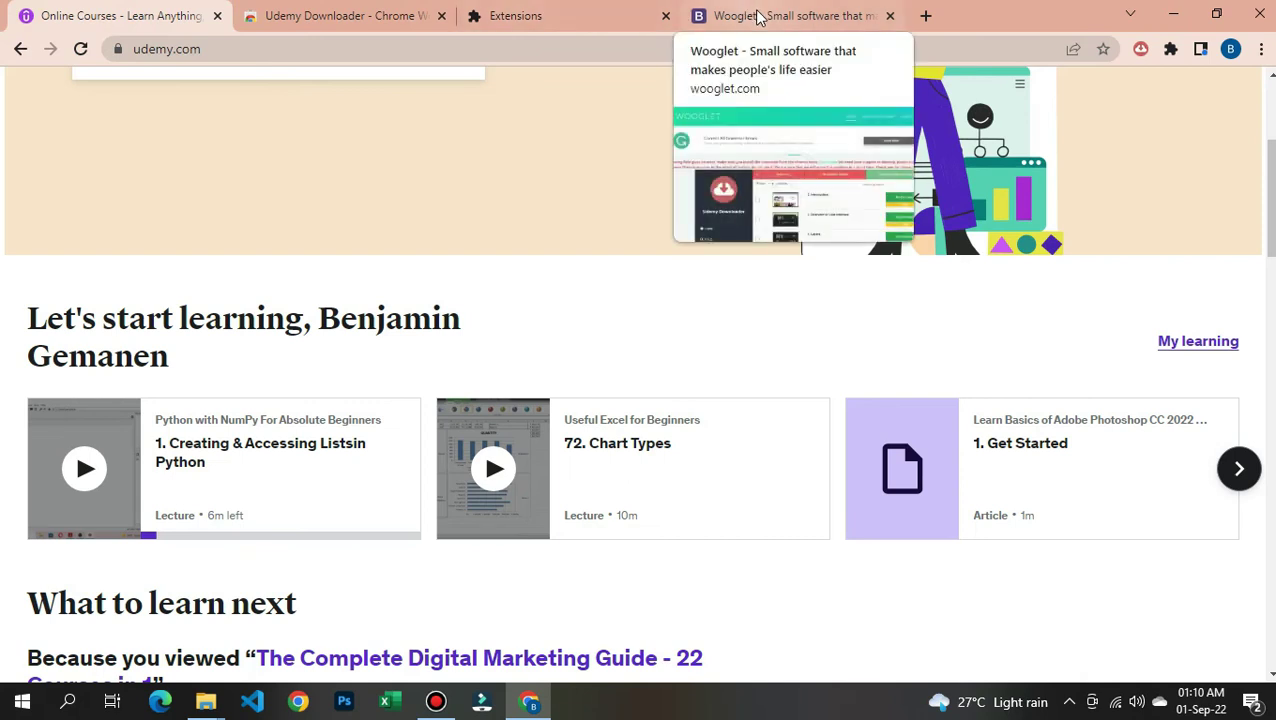
pyautogui.click(768, 20)
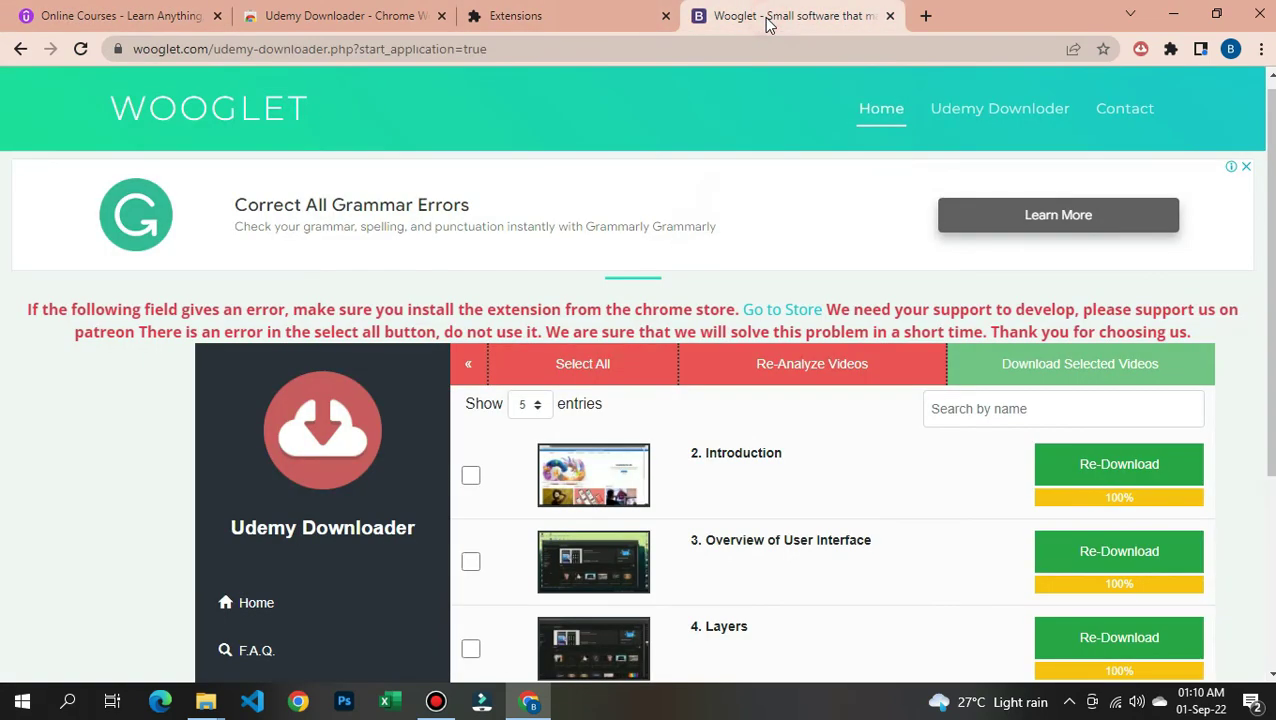
pyautogui.moveTo(381, 25)
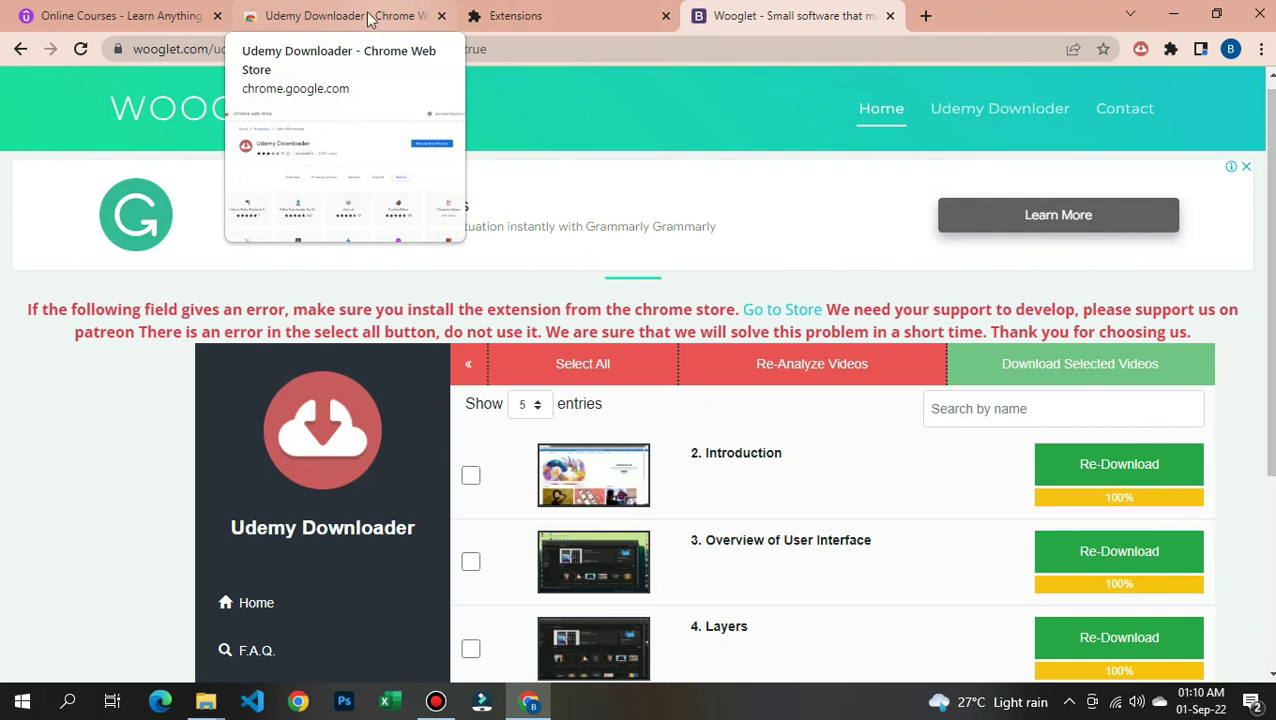
pyautogui.click(364, 16)
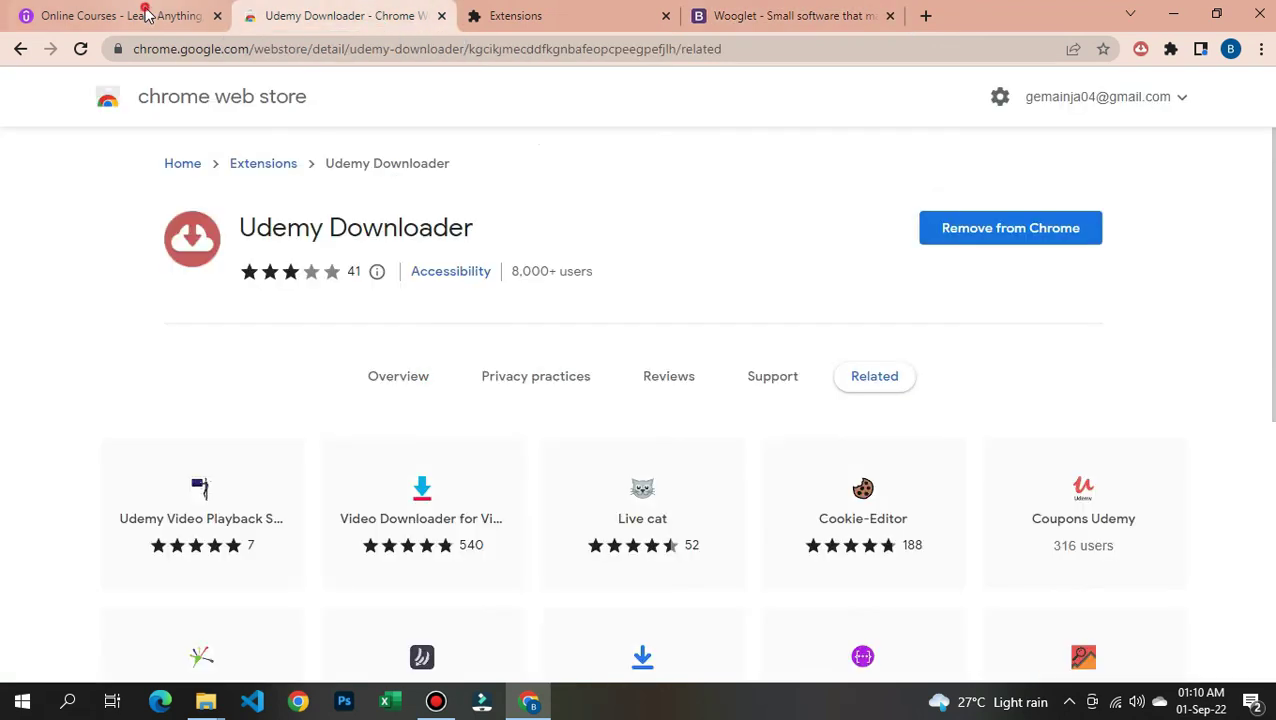
pyautogui.click(140, 14)
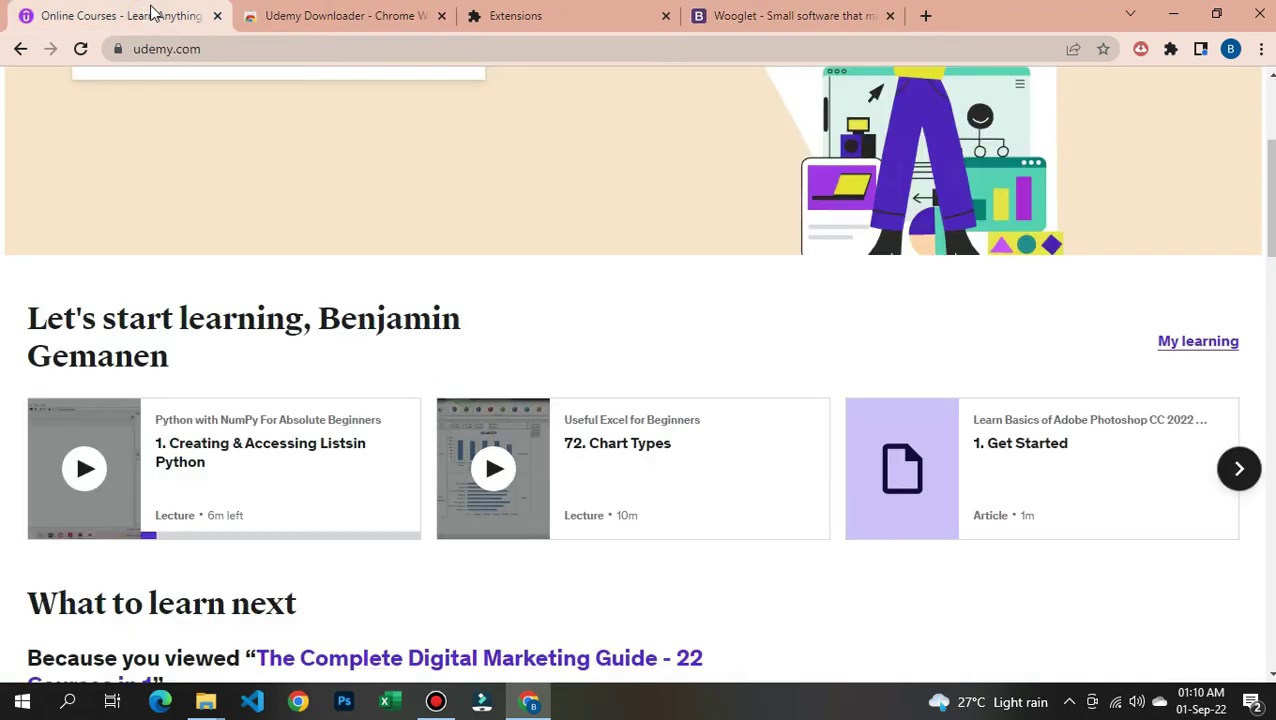
pyautogui.click(782, 14)
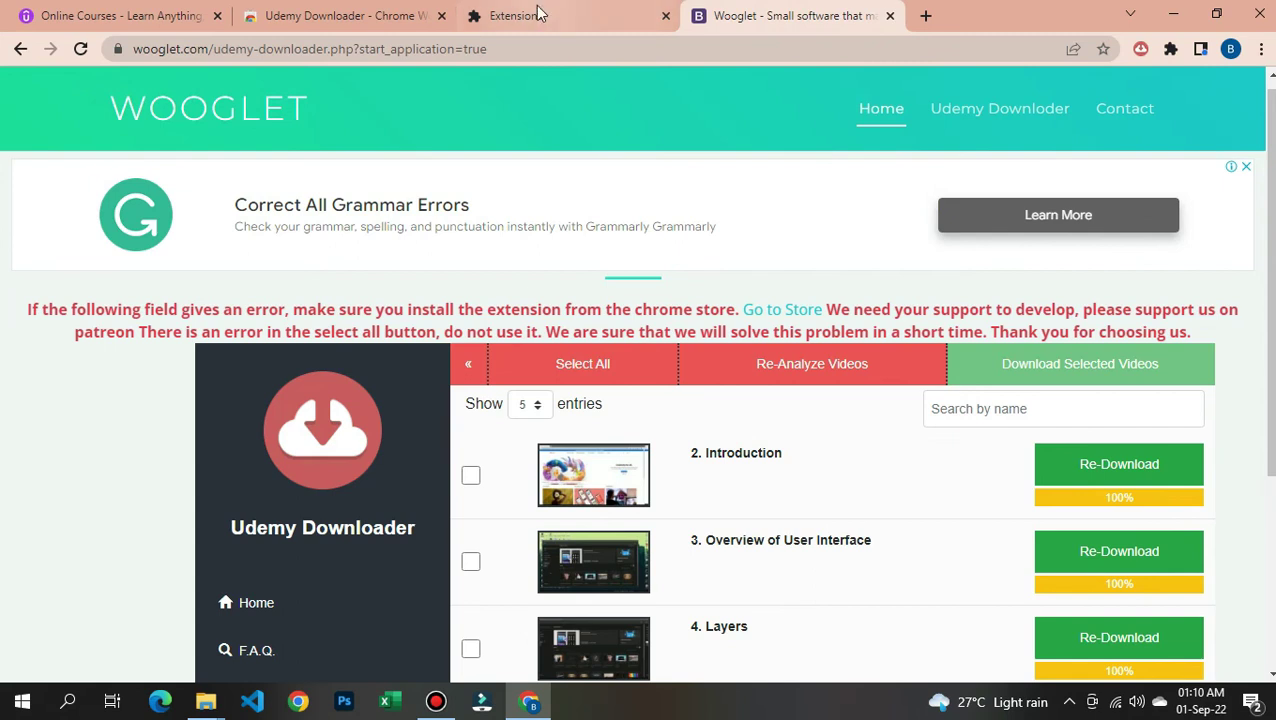
pyautogui.click(176, 18)
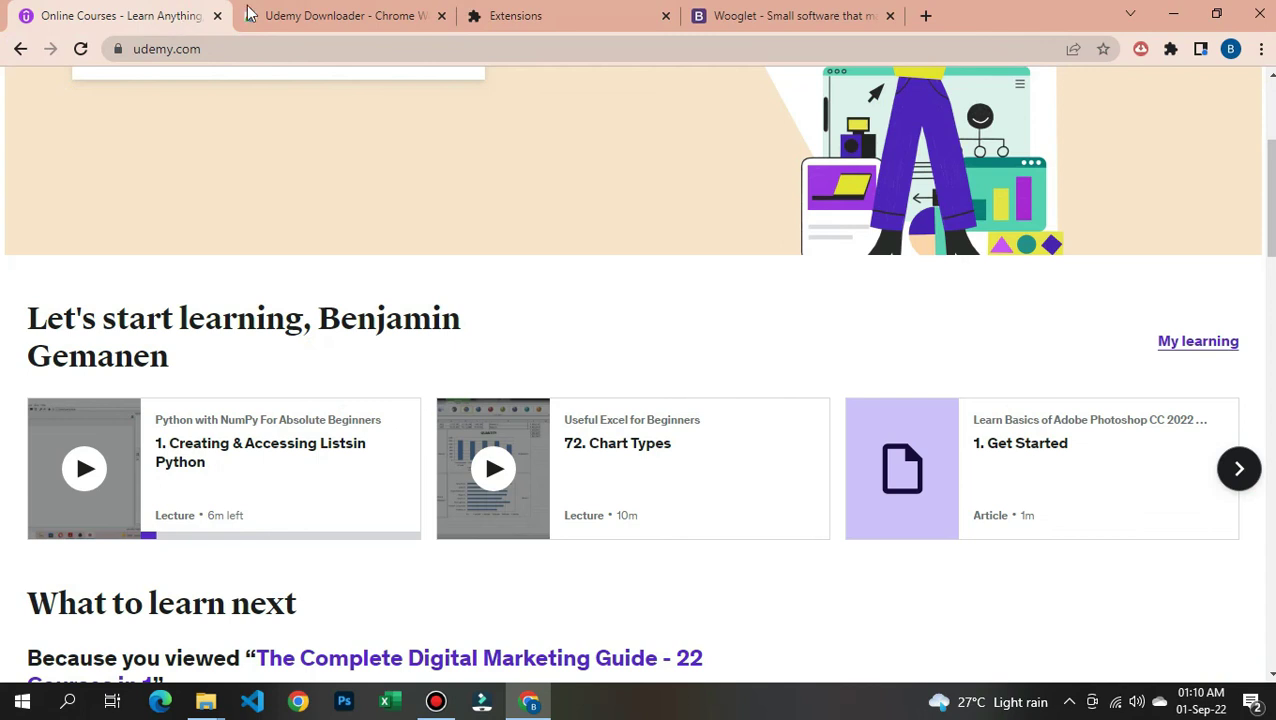
pyautogui.click(744, 18)
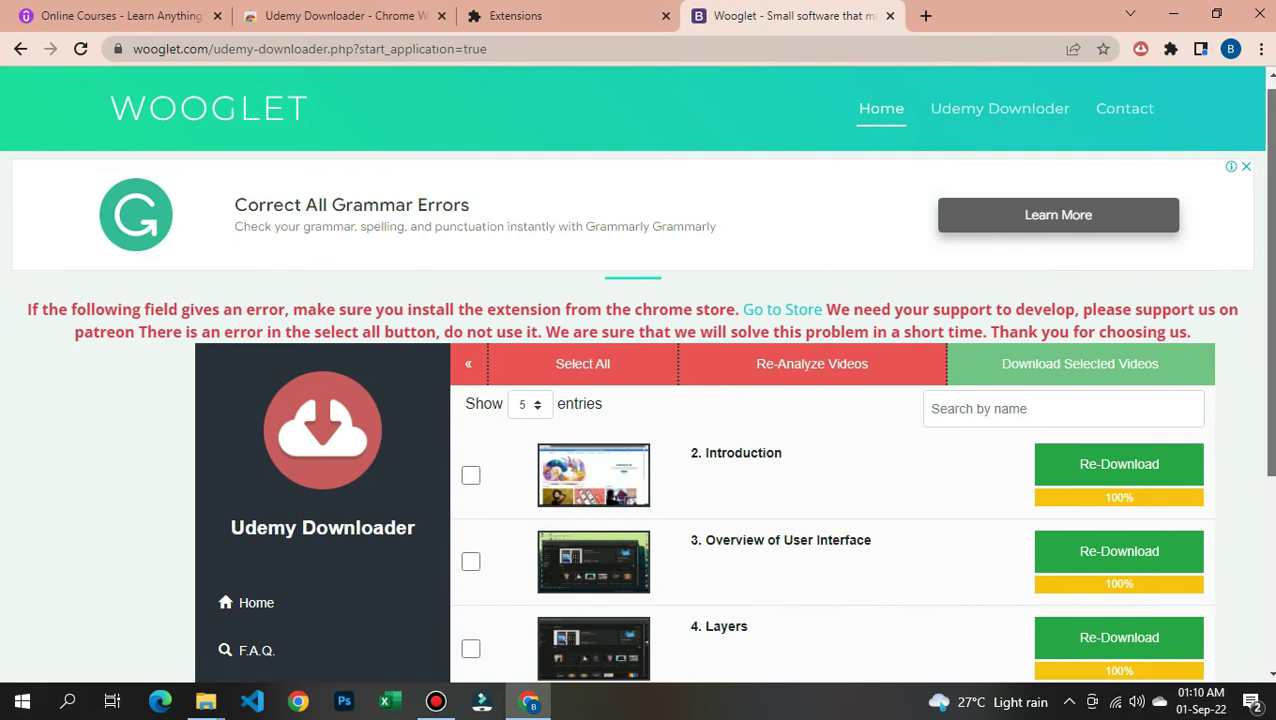
pyautogui.scroll(-2, 1273, 378)
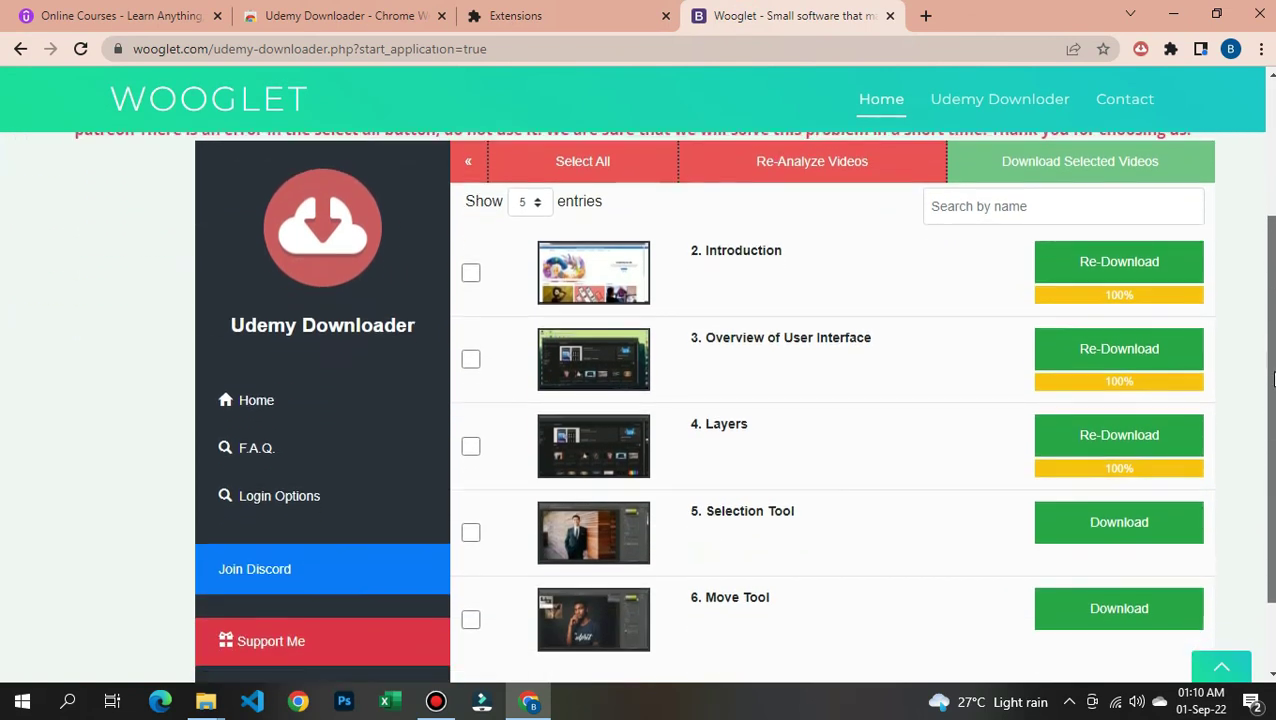
pyautogui.scroll(-1, 1273, 378)
pyautogui.scroll(1, 1273, 378)
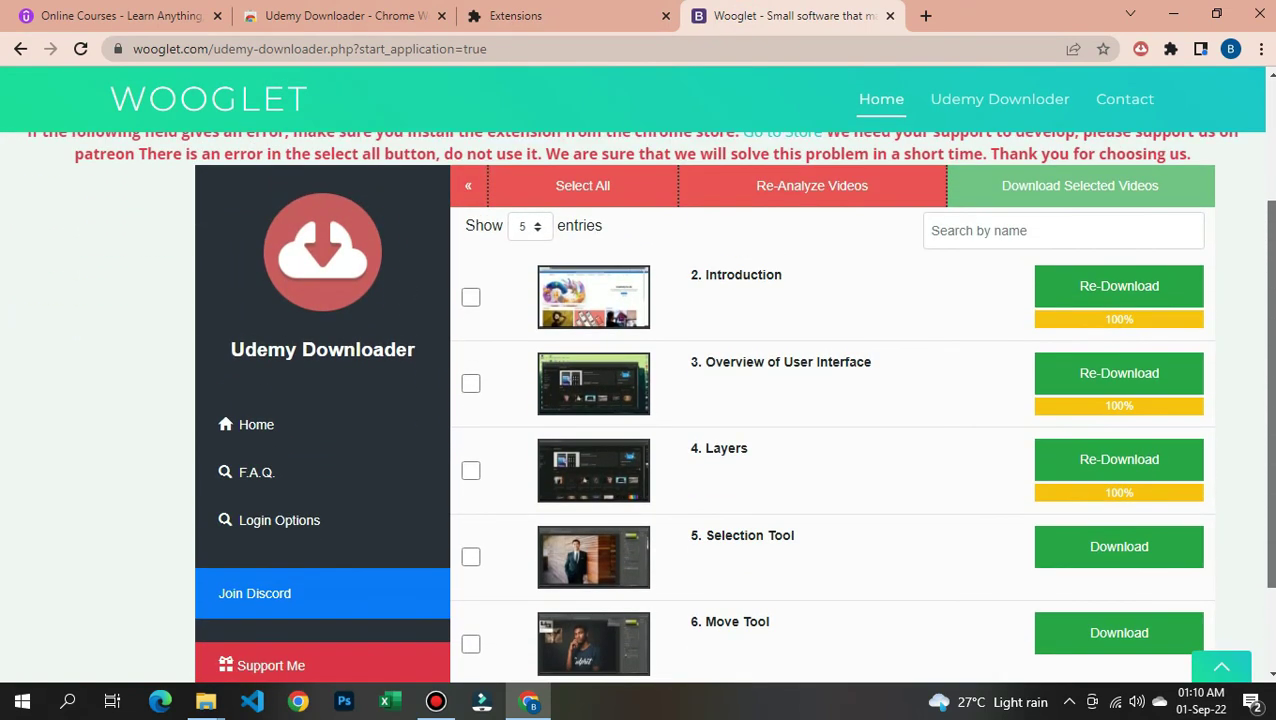
pyautogui.scroll(1, 650, 407)
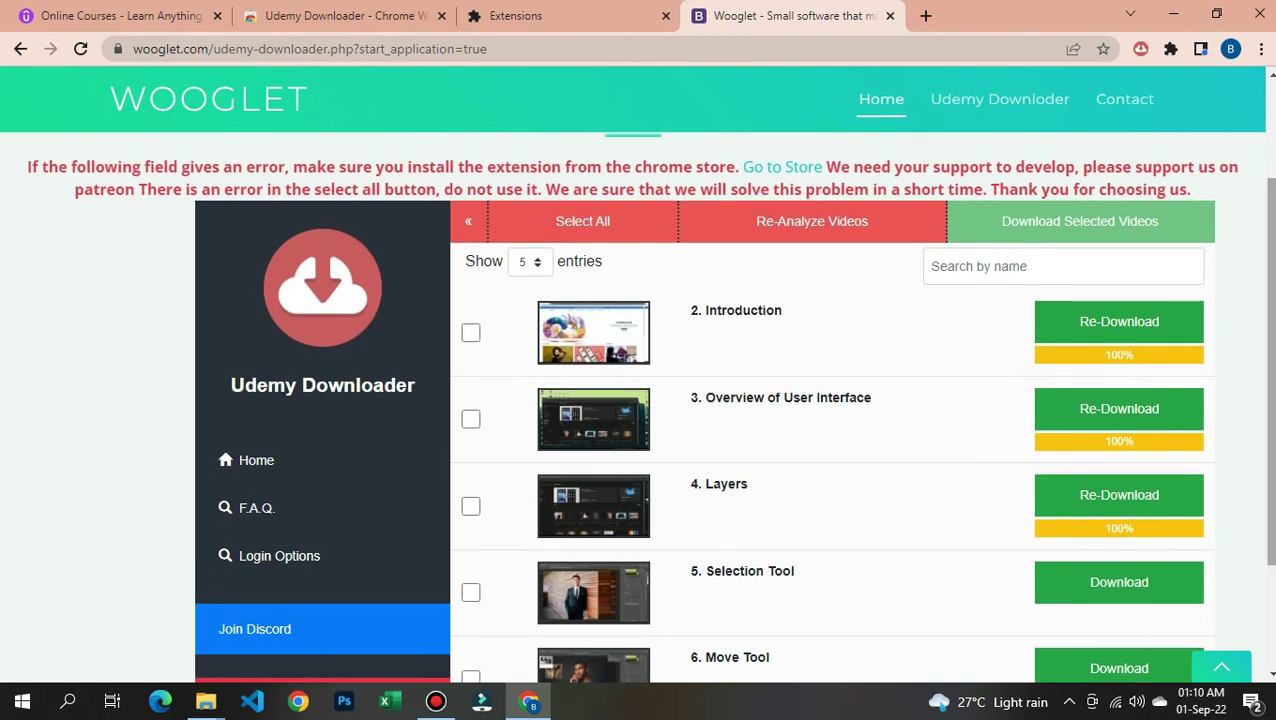
pyautogui.click(166, 16)
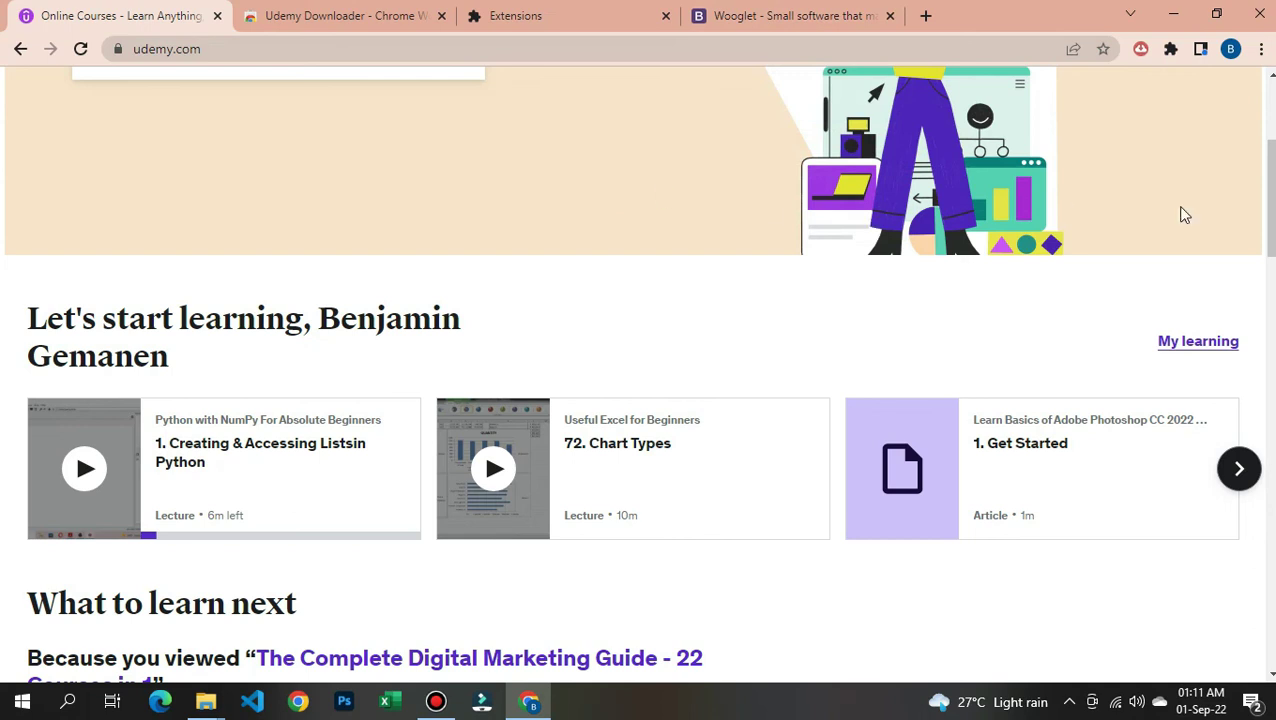
pyautogui.scroll(1, 1262, 218)
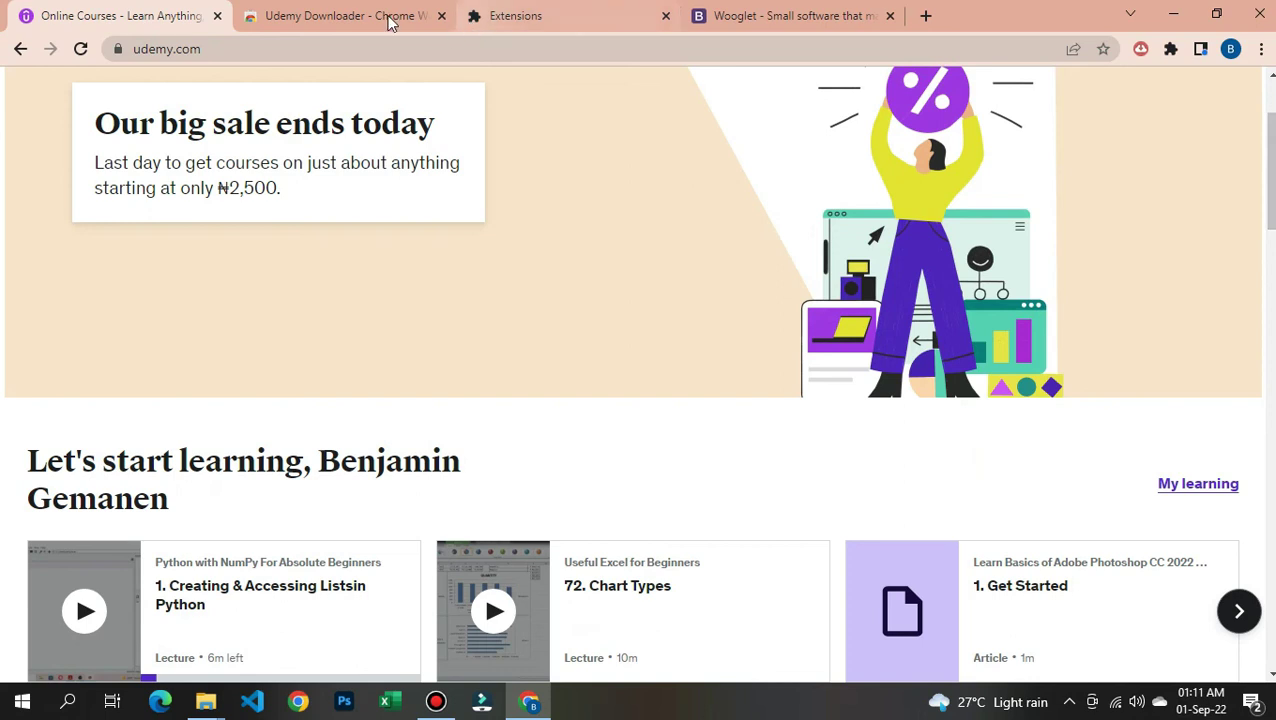
pyautogui.click(793, 18)
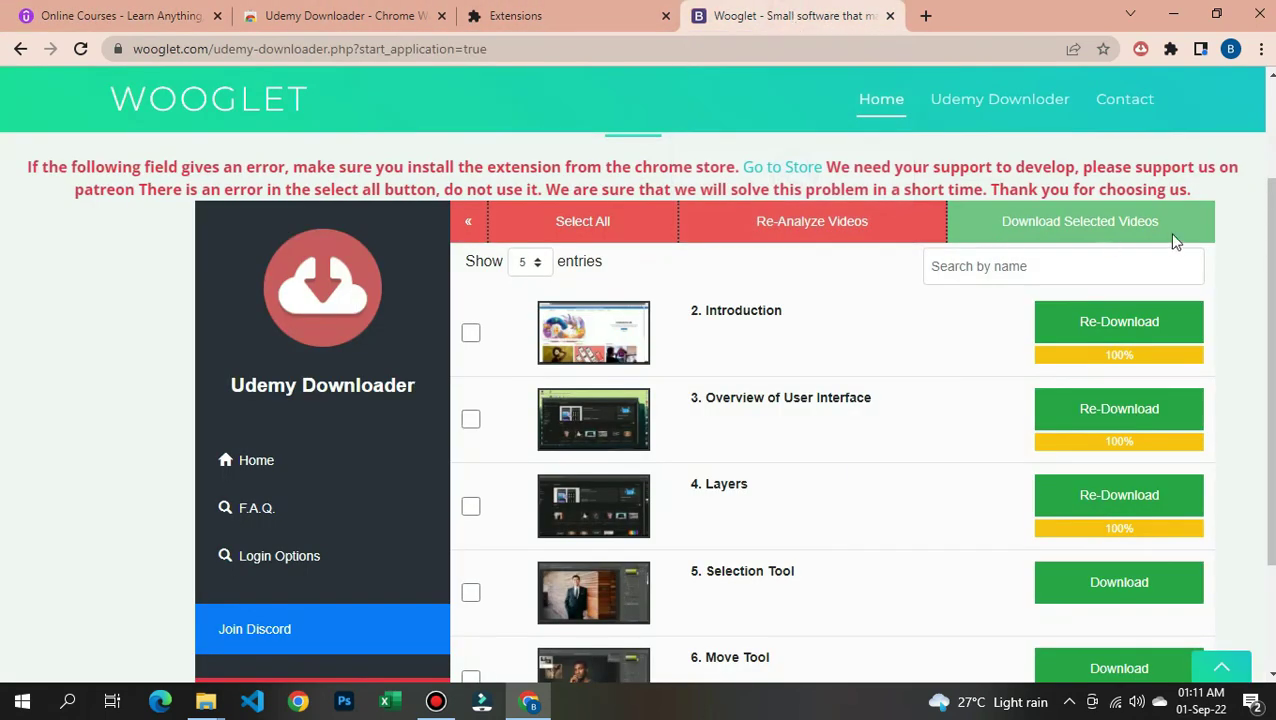
pyautogui.scroll(-2, 1176, 241)
pyautogui.scroll(1, 1176, 241)
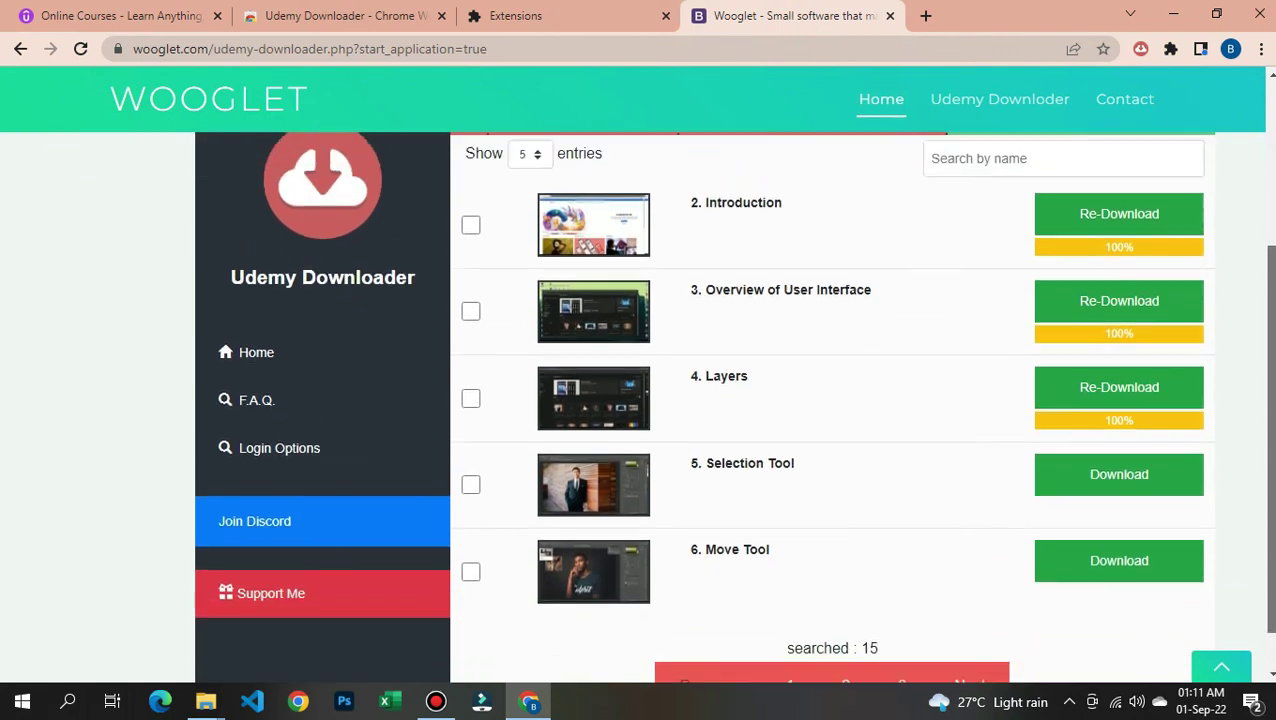
pyautogui.scroll(1, 732, 407)
pyautogui.scroll(-1, 650, 407)
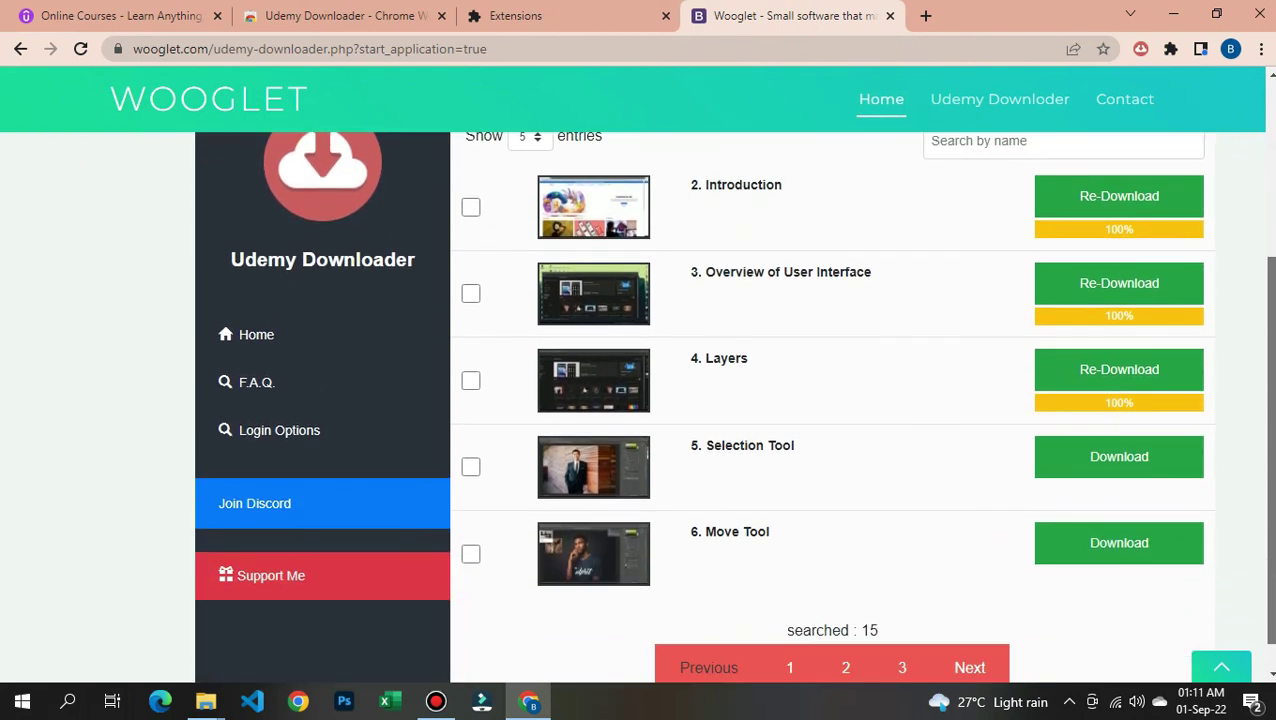
pyautogui.scroll(2, 732, 407)
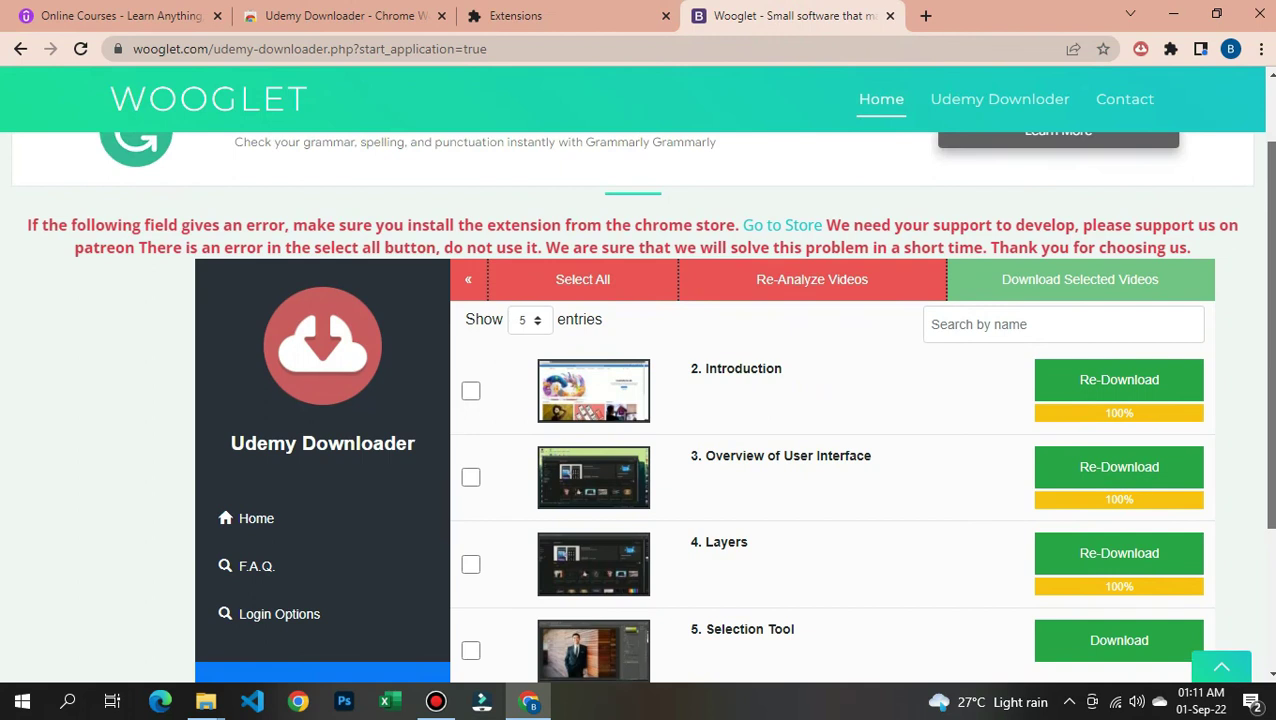
pyautogui.scroll(-1, 638, 405)
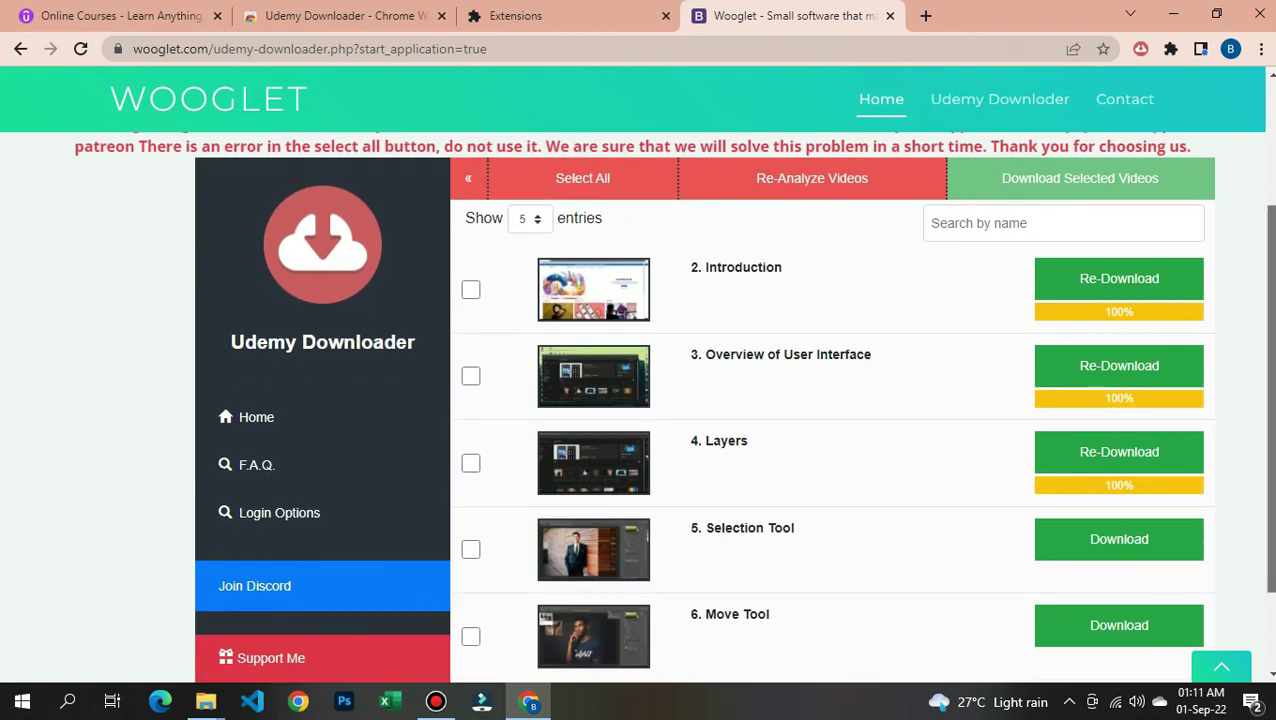
pyautogui.scroll(1, 650, 407)
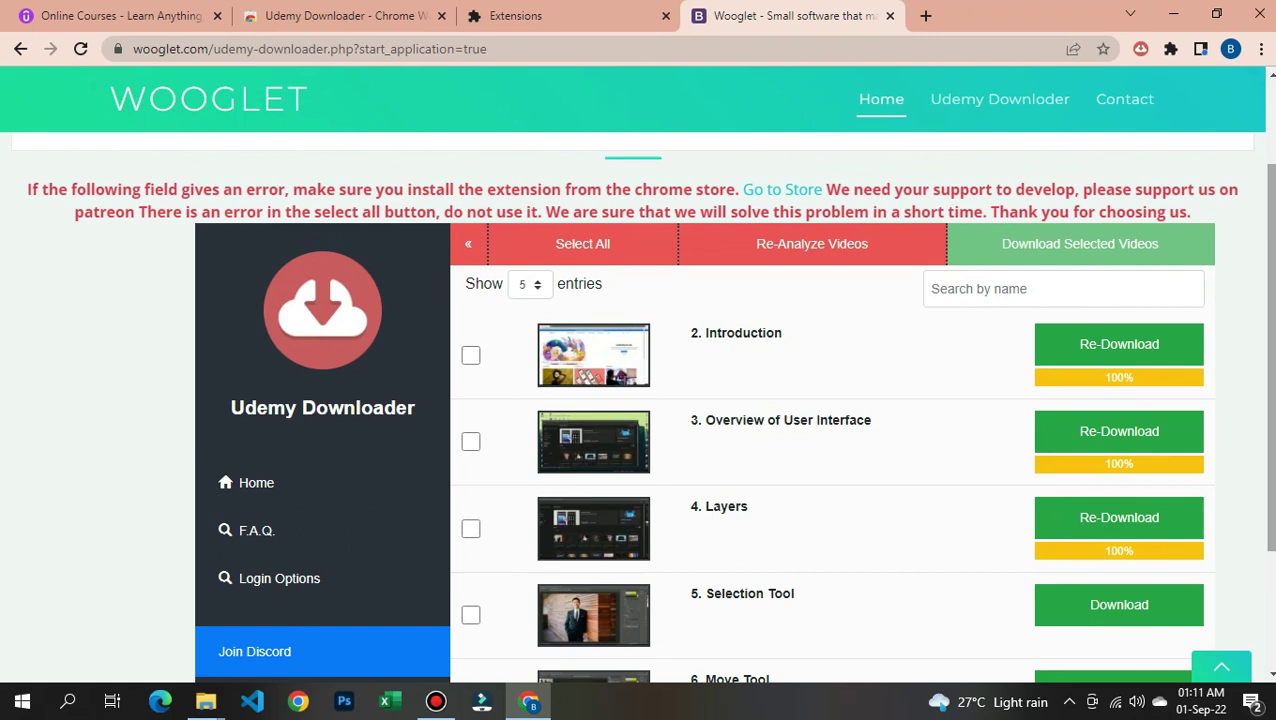